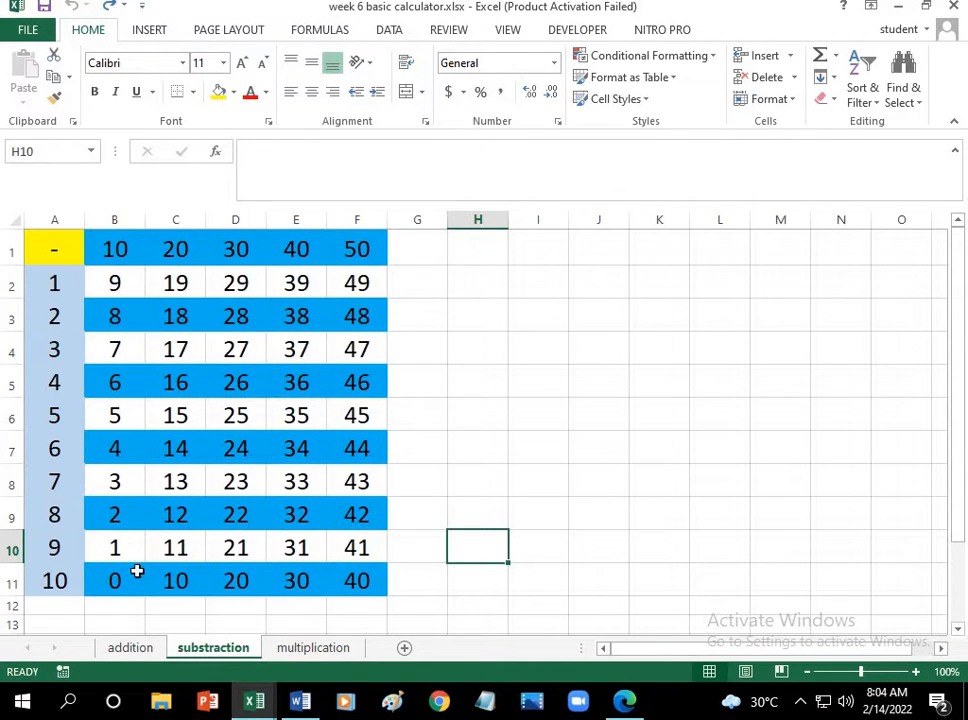
Step: Review the multiplication, addition and substraction sheets of the sample calculator workbook, ending on the addition sheet
click(339, 656)
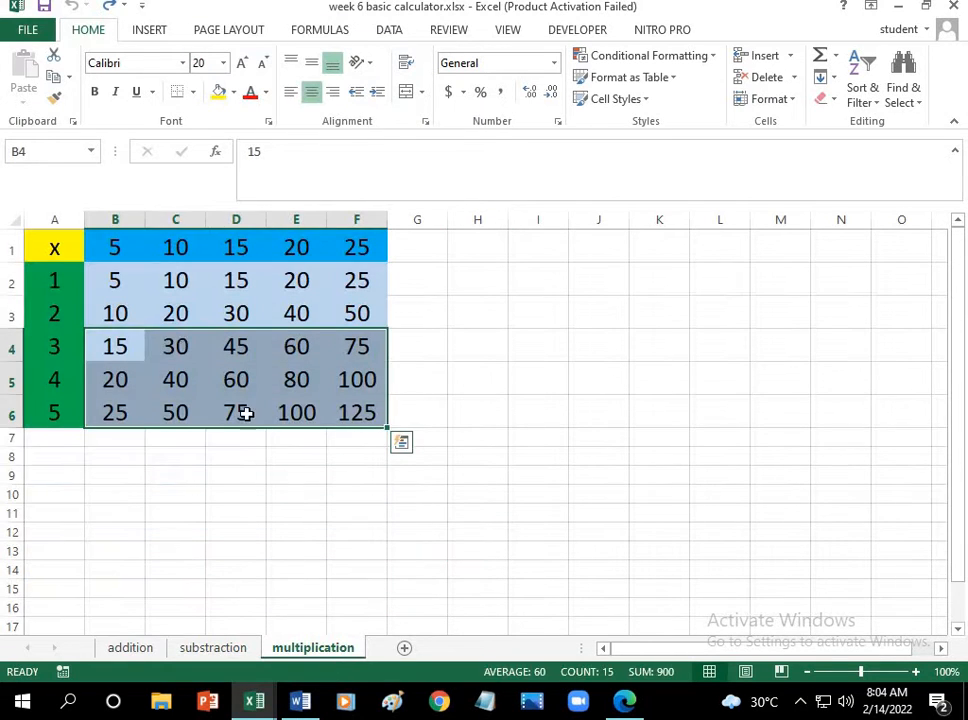
click(136, 470)
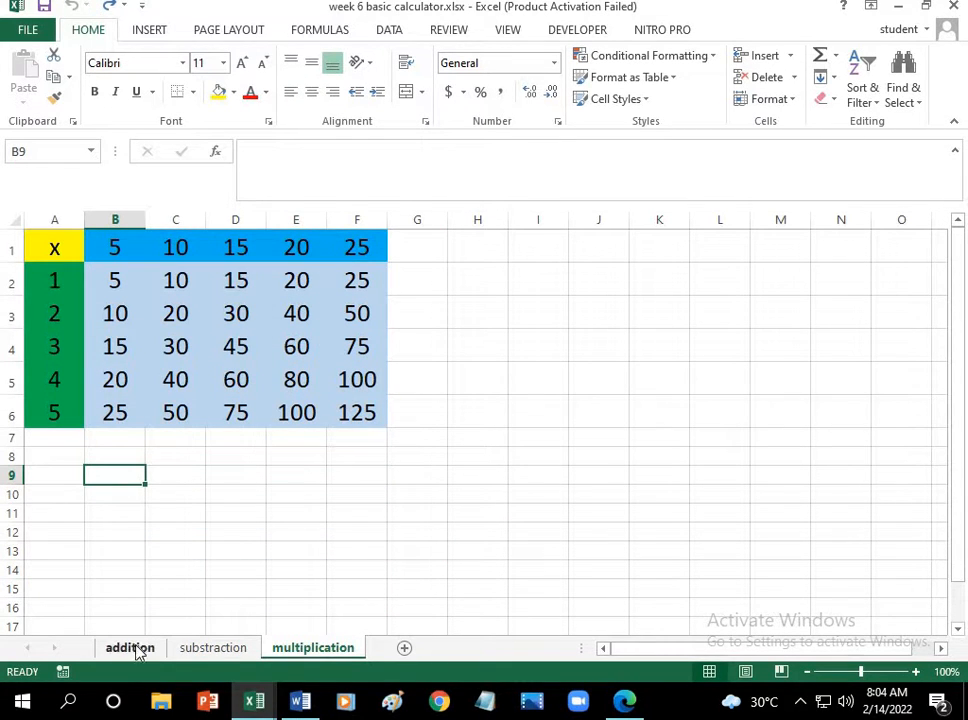
click(134, 650)
click(212, 648)
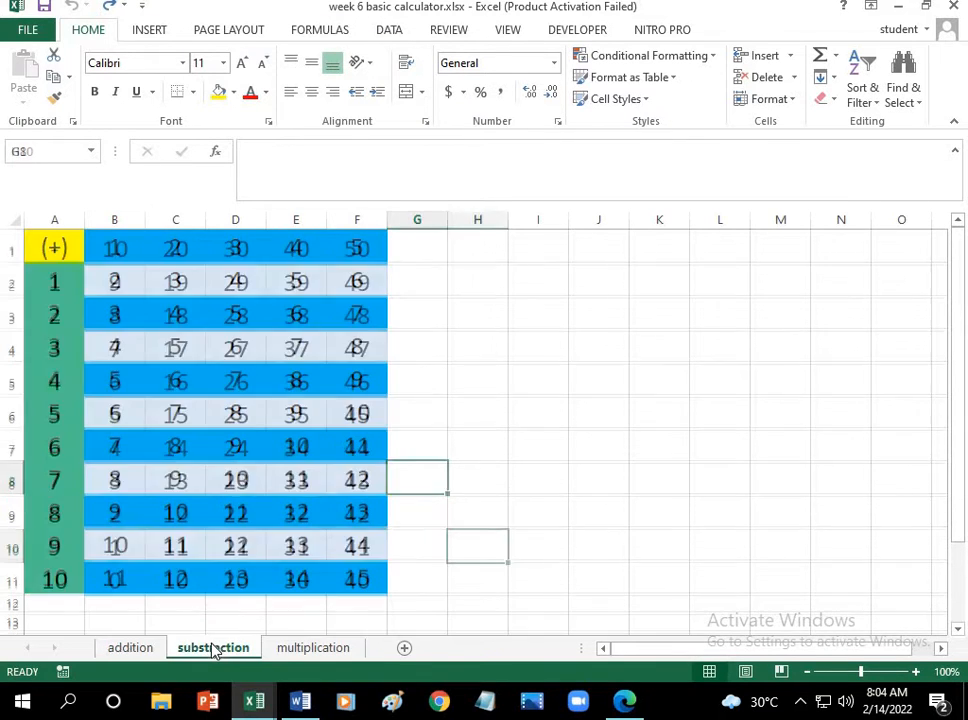
click(318, 650)
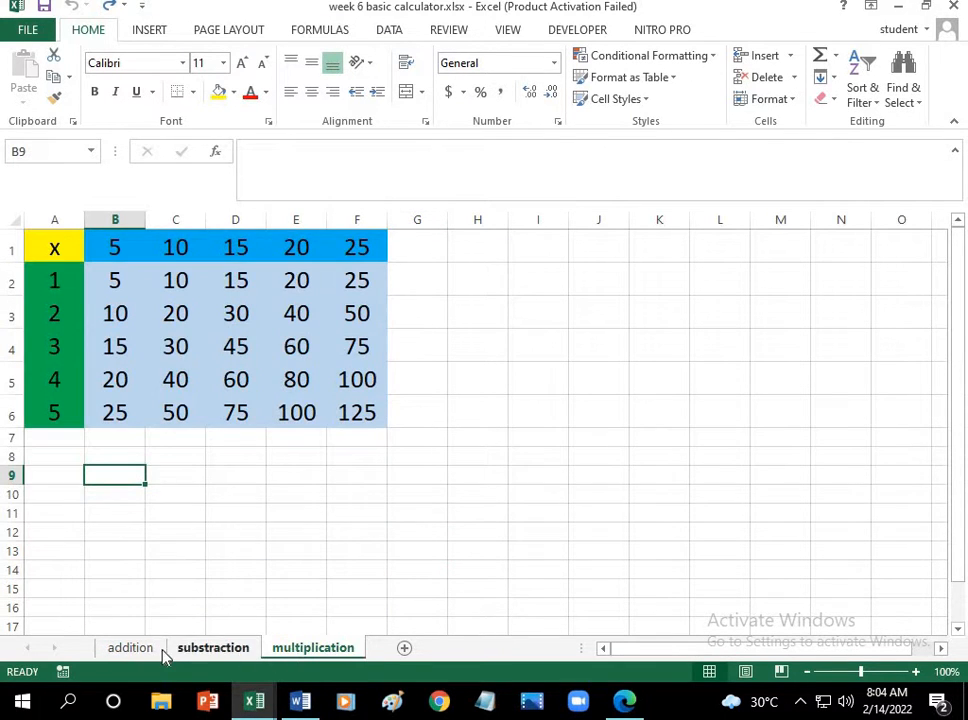
click(140, 650)
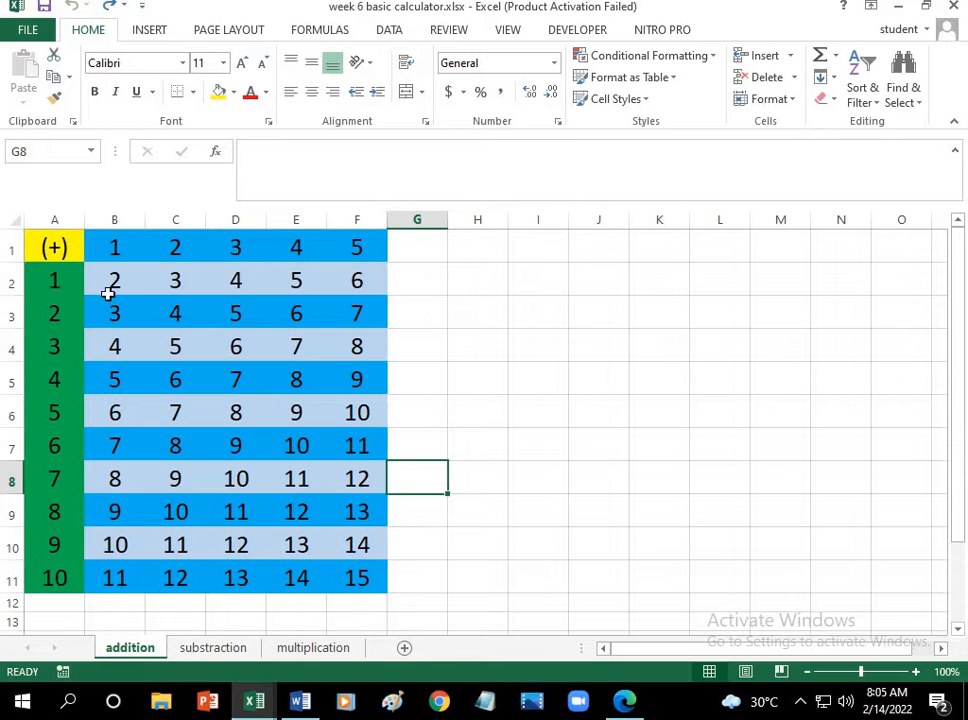
Step: Launch another Excel 2013 window and create a new blank workbook
click(68, 703)
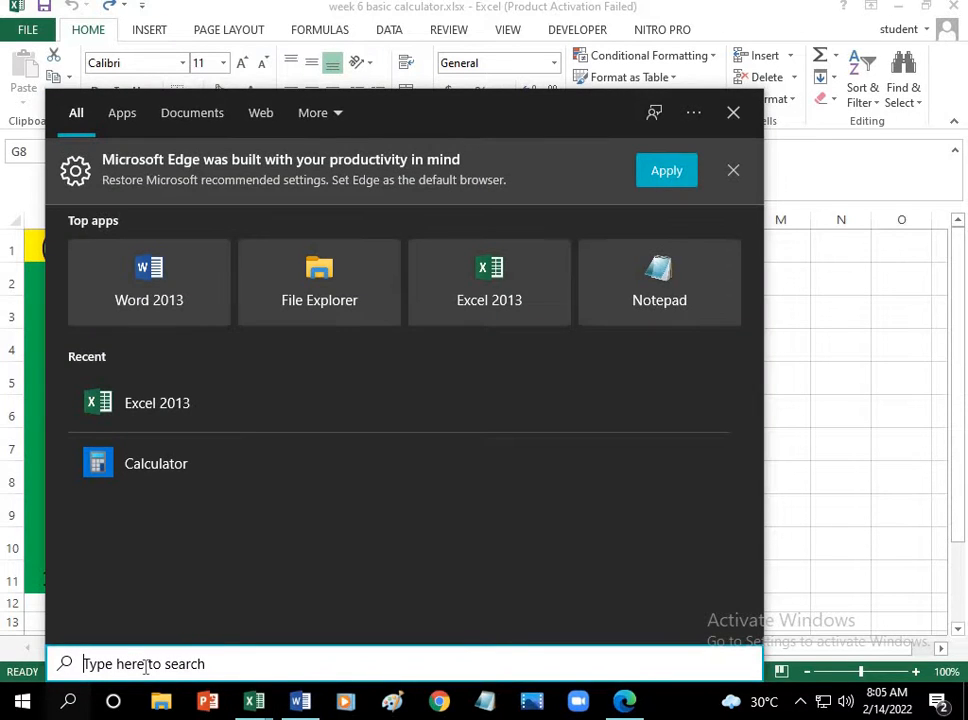
text(excel)
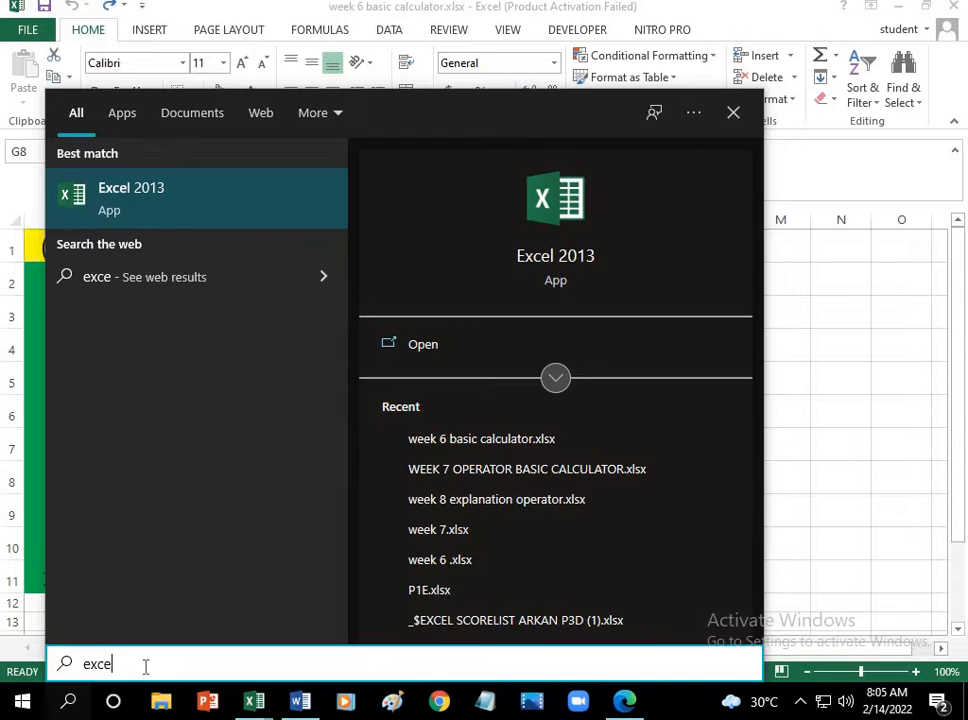
click(212, 226)
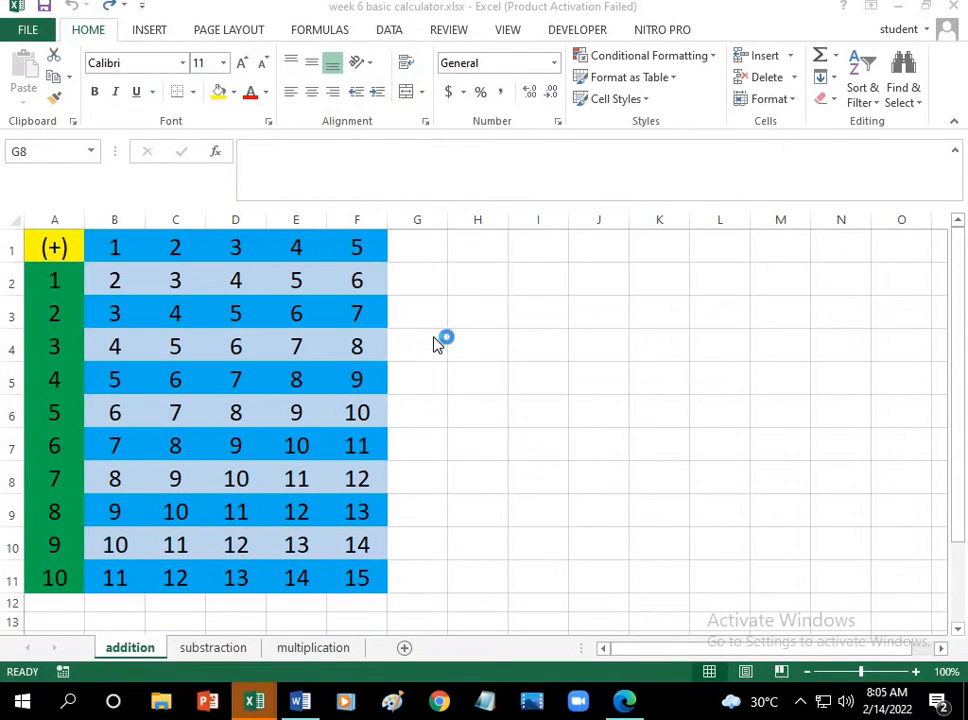
click(734, 157)
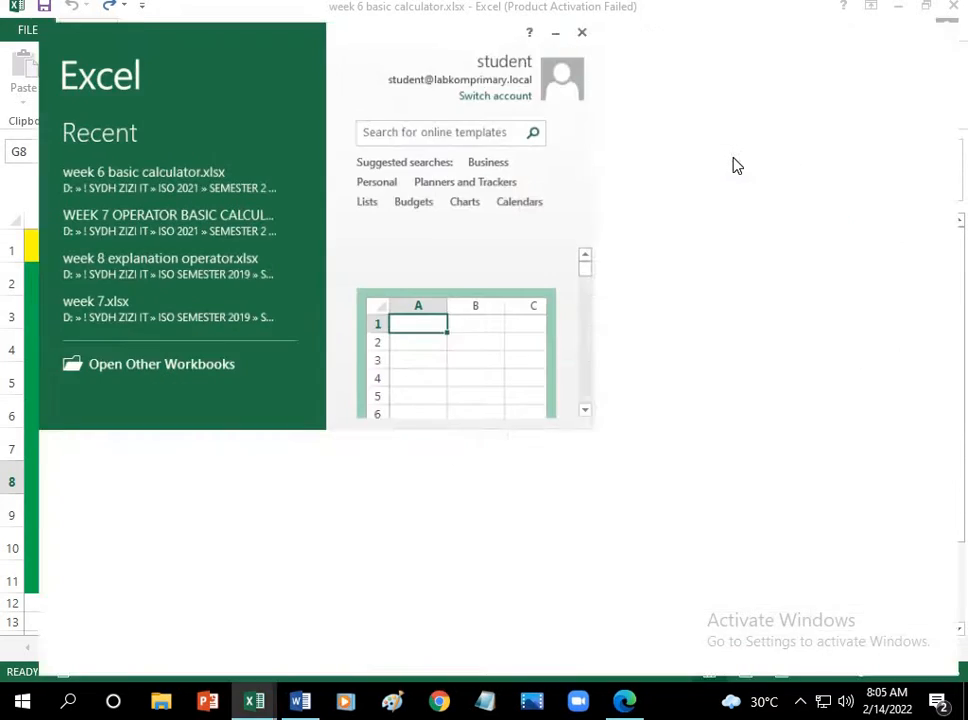
click(492, 262)
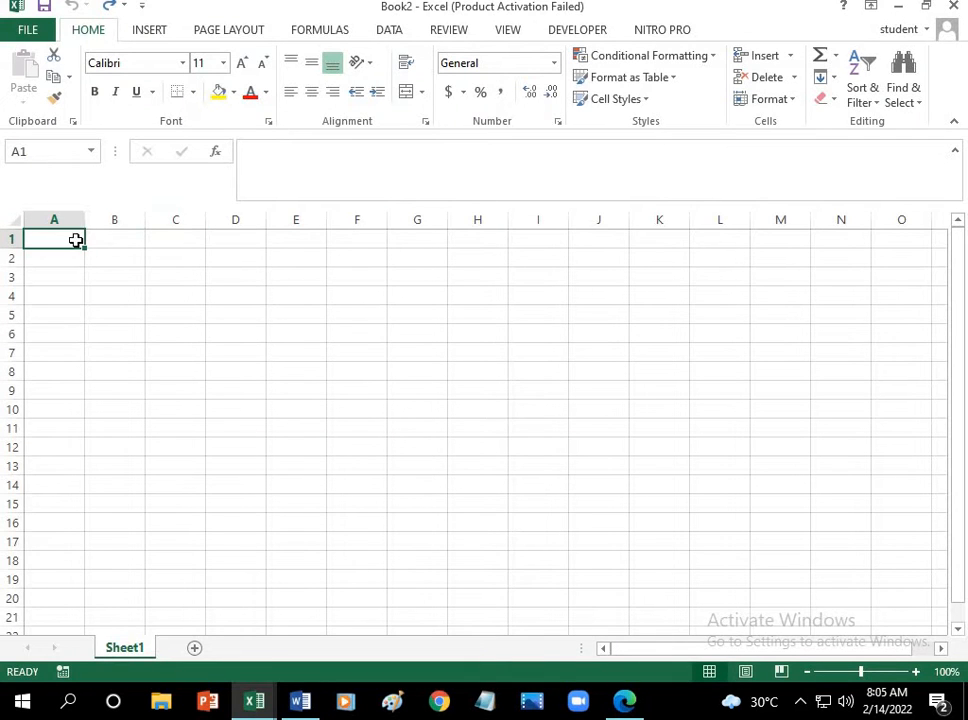
Step: Look at the addition table in week 6 basic calculator.xlsx and return to the blank workbook Book2
mouse_move(256, 702)
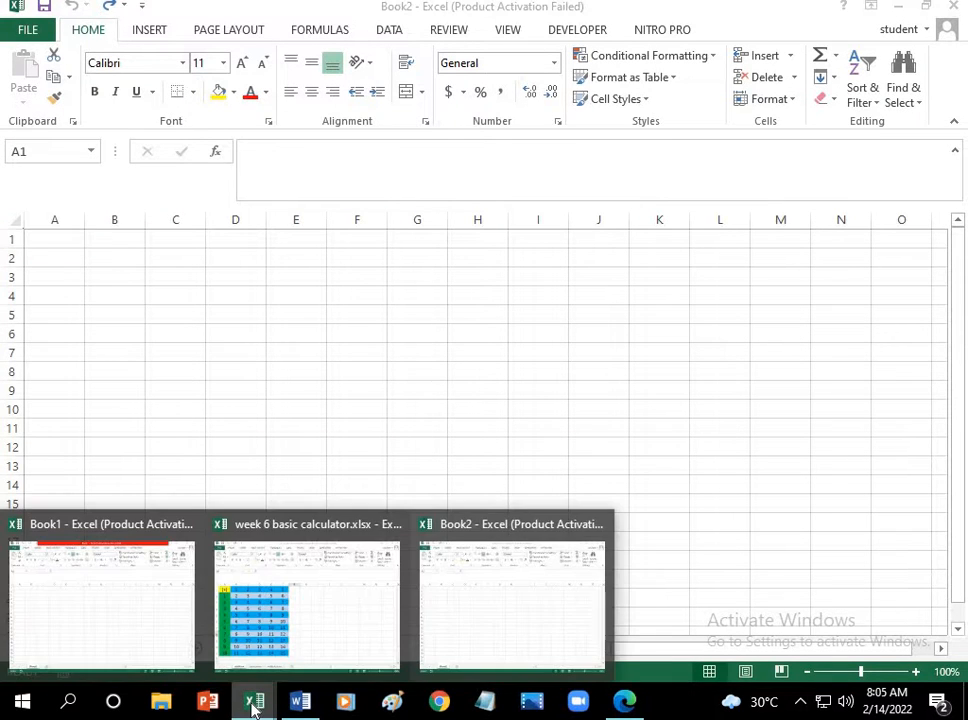
click(300, 640)
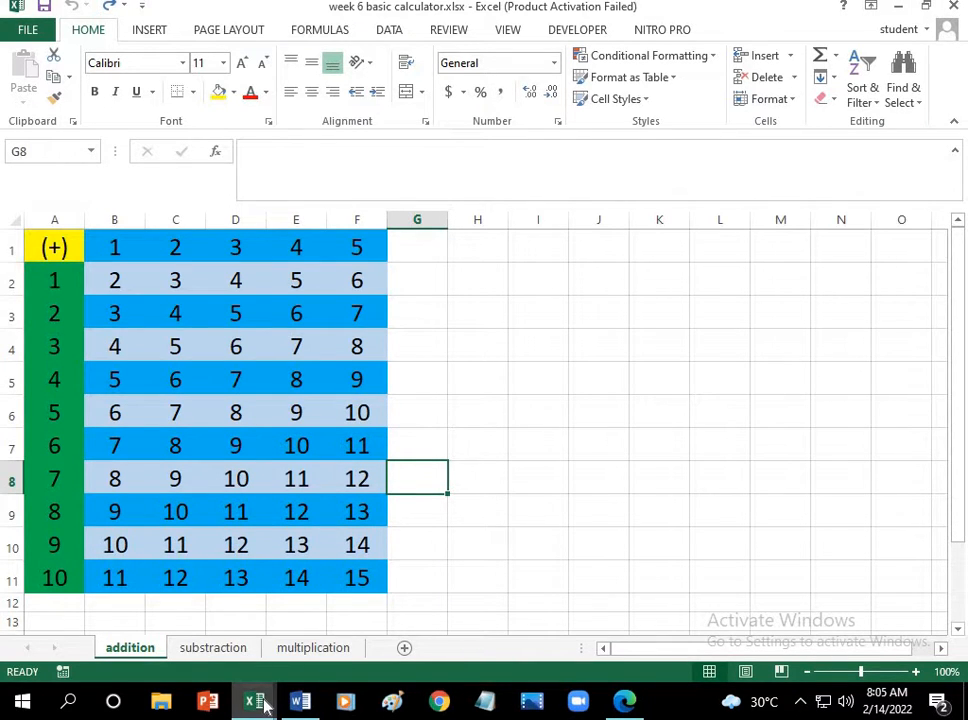
mouse_move(254, 702)
click(455, 608)
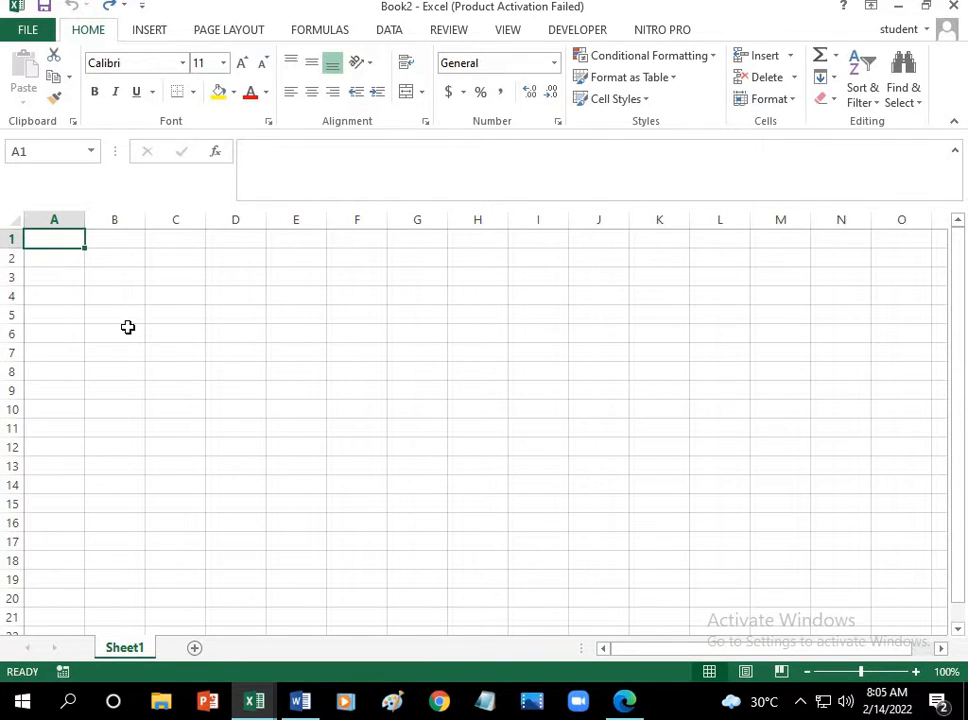
Step: Enter (+) in cell A1 and fill cells A2 to A11 with the number series 1 to 10
text((+)
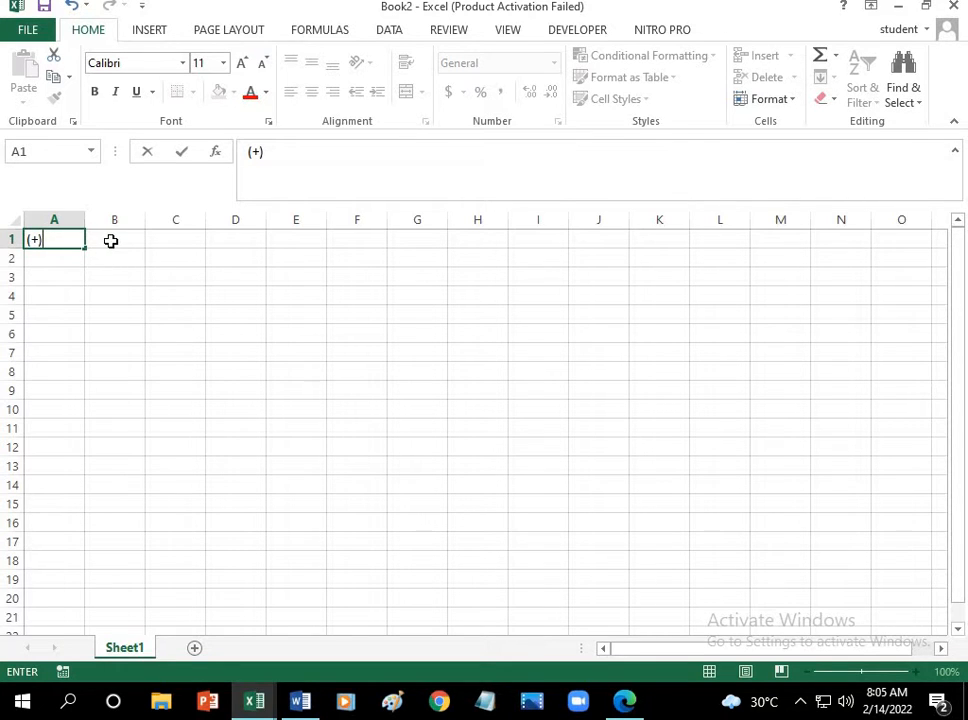
key(Return)
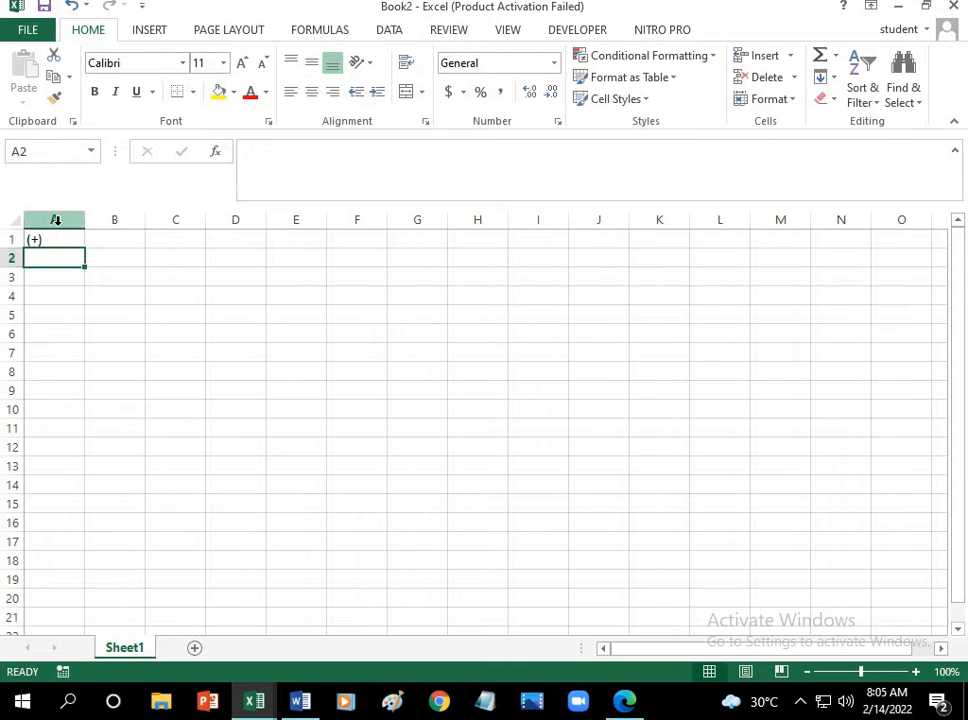
text(1)
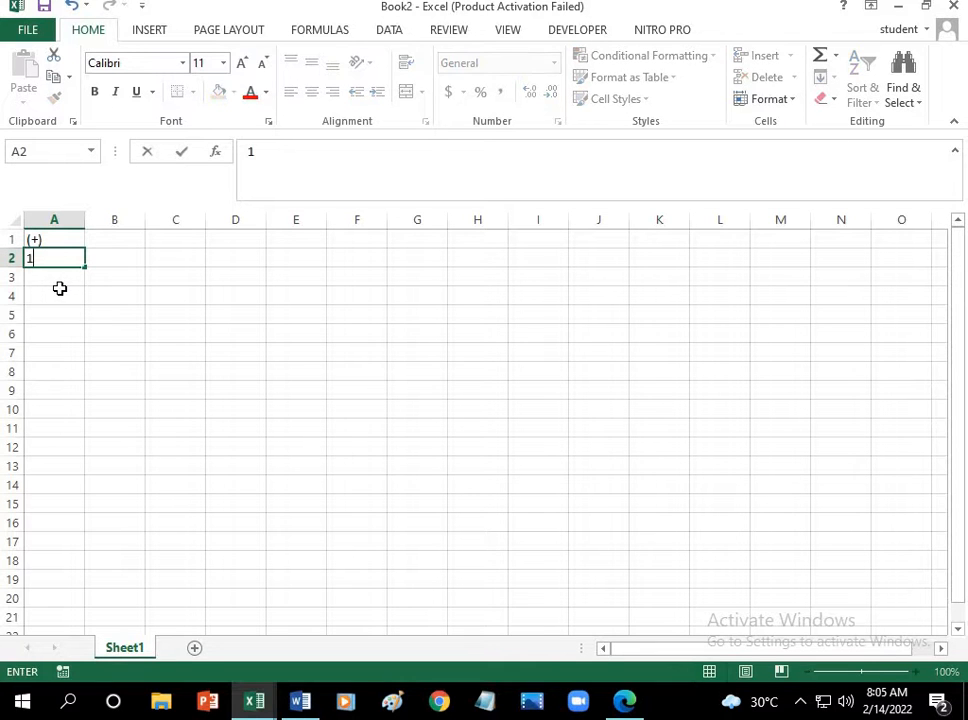
key(Return)
text(2)
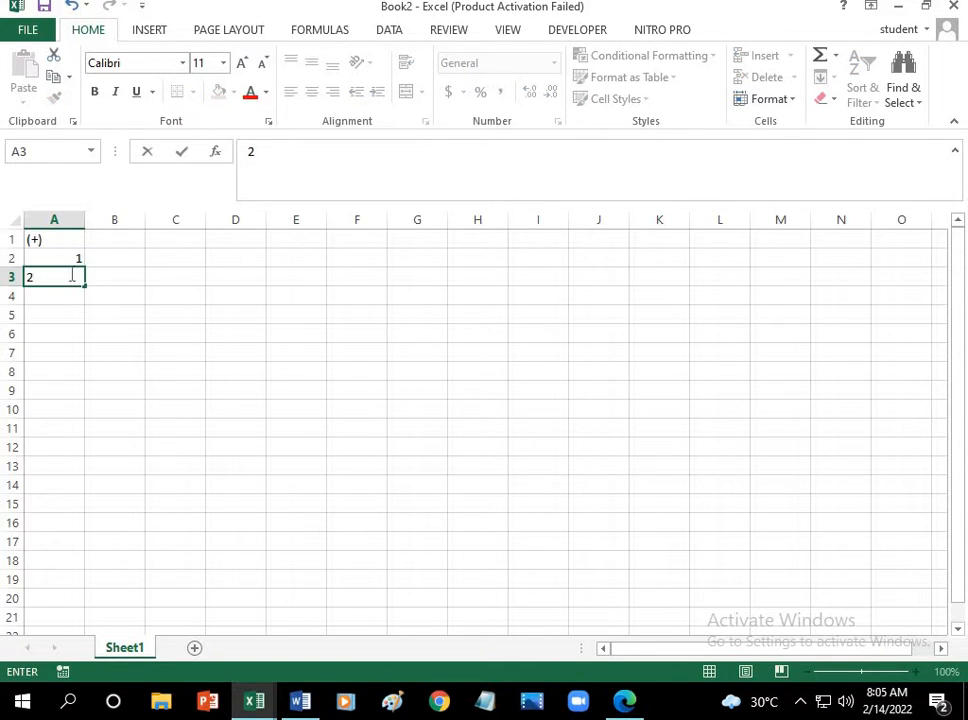
drag(63, 259, 66, 281)
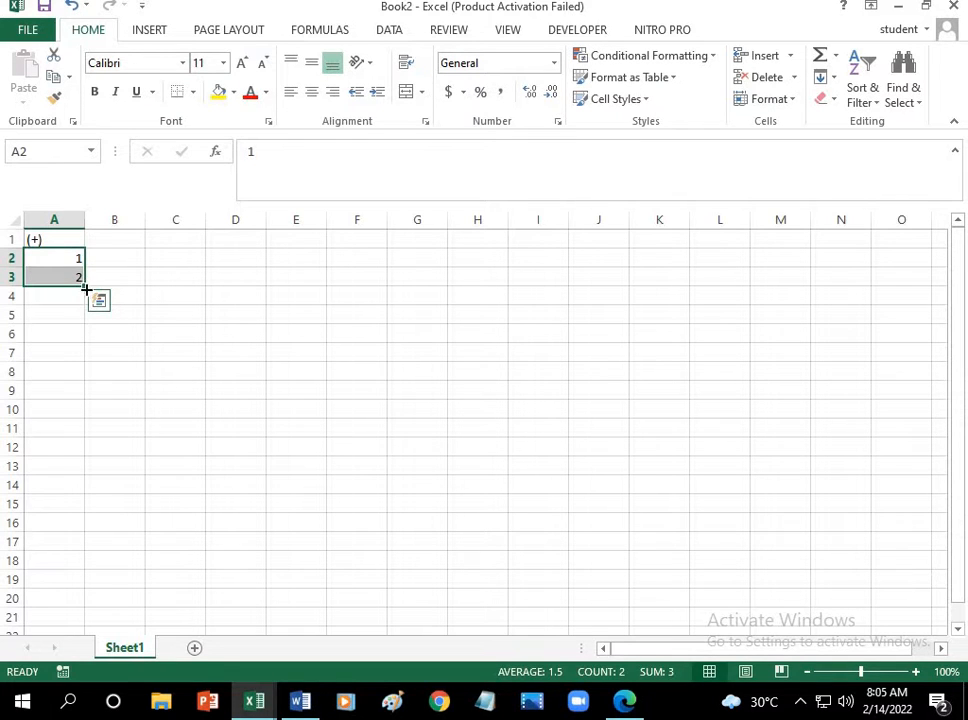
drag(86, 289, 80, 438)
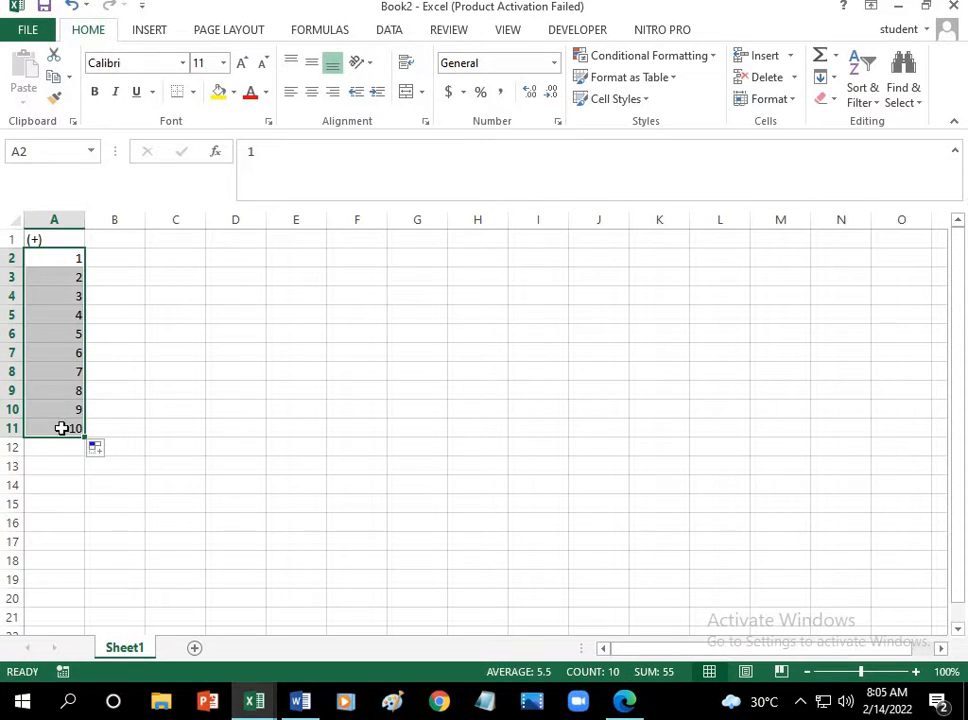
Step: Check the header row of the addition table in week 6 basic calculator.xlsx, and return to cell B1 of Book2
click(128, 236)
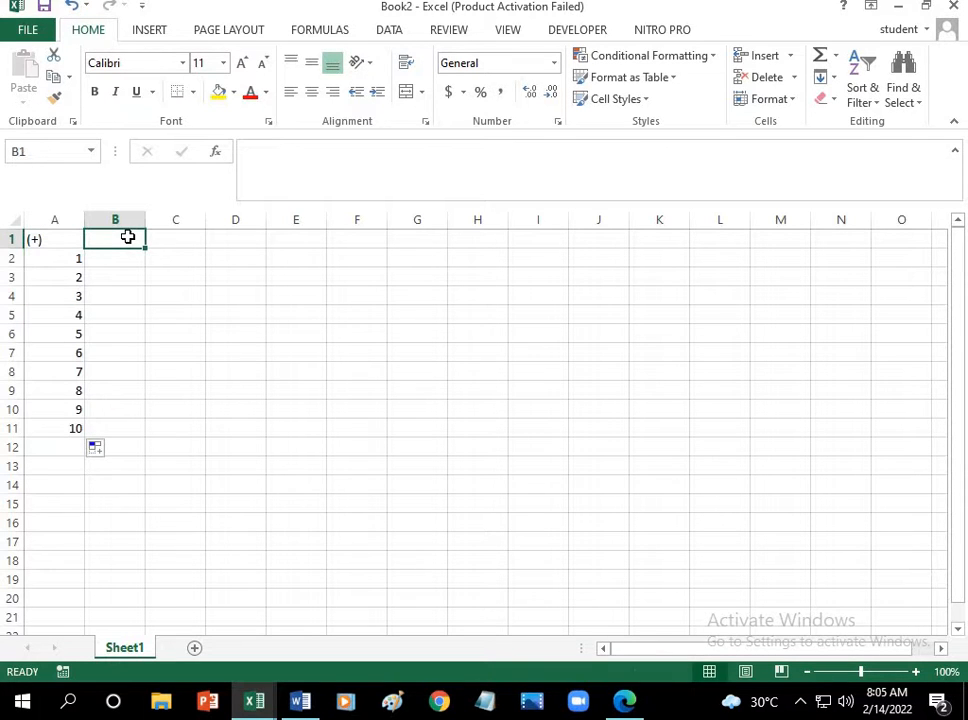
click(297, 700)
click(268, 655)
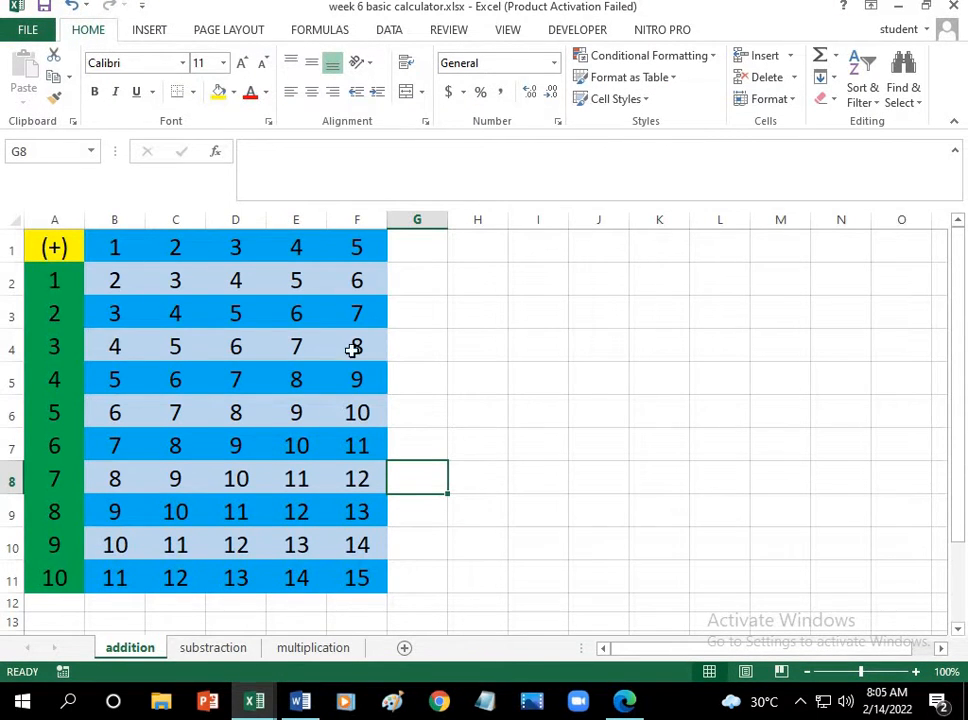
mouse_move(255, 702)
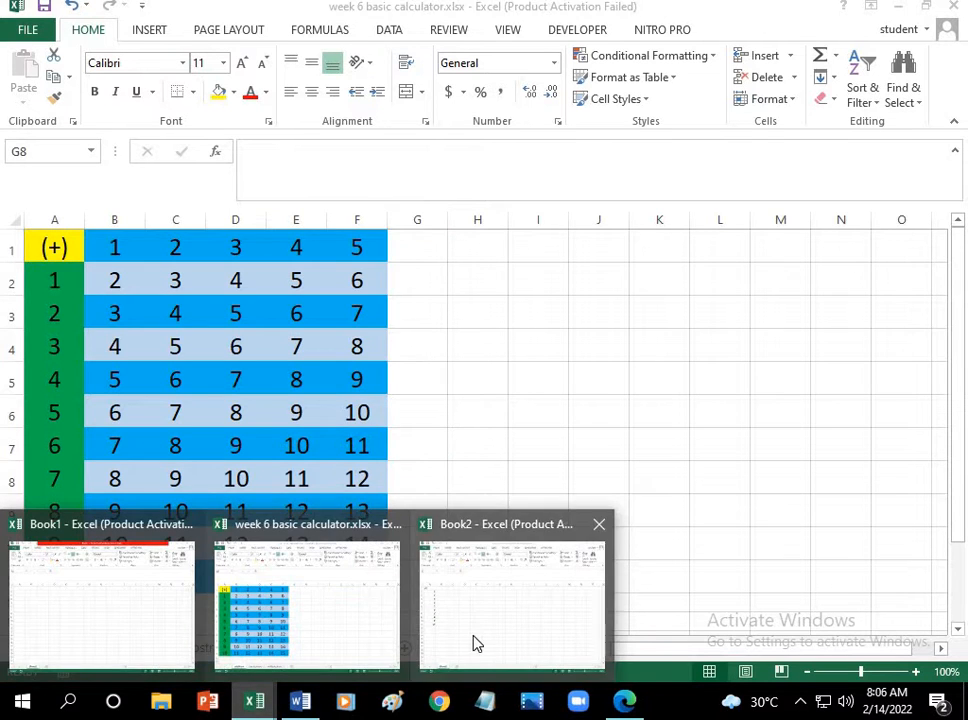
click(477, 643)
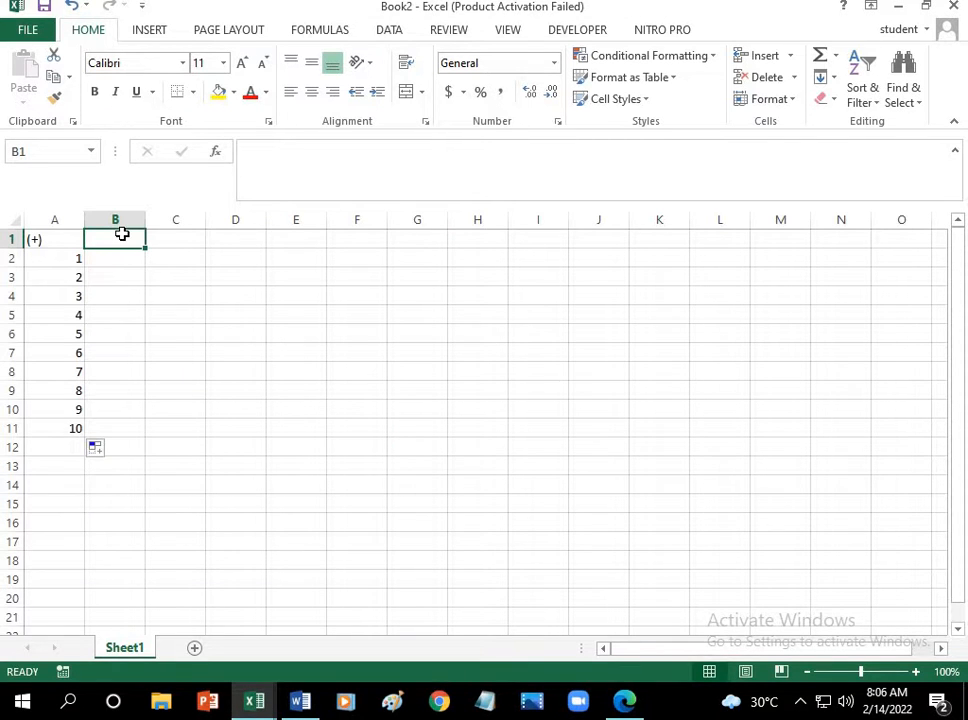
Step: Fill cells B1 to F1 with the number series 1 to 5
text(1)
click(186, 240)
text(2)
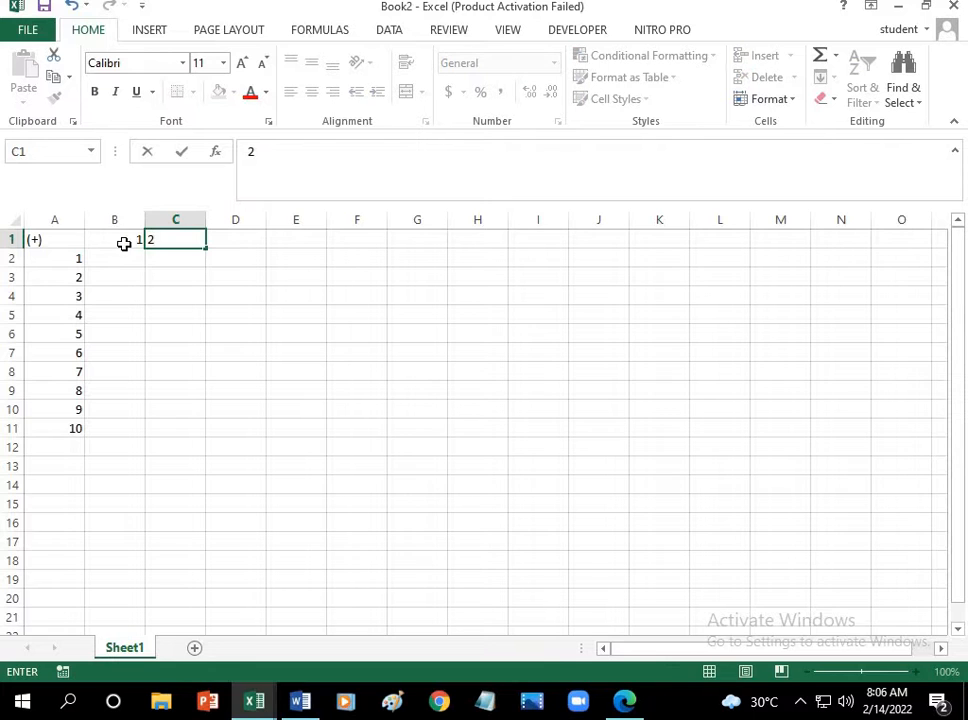
drag(124, 244, 359, 252)
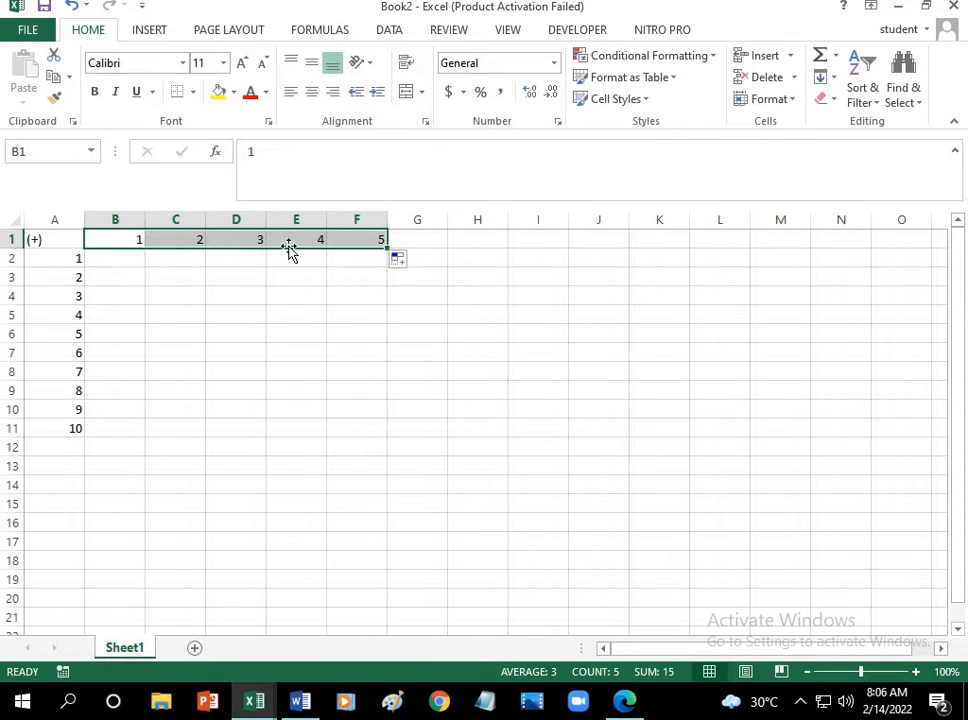
Step: Set the font size of the whole table range A1 to F11 to 20
drag(49, 239, 335, 428)
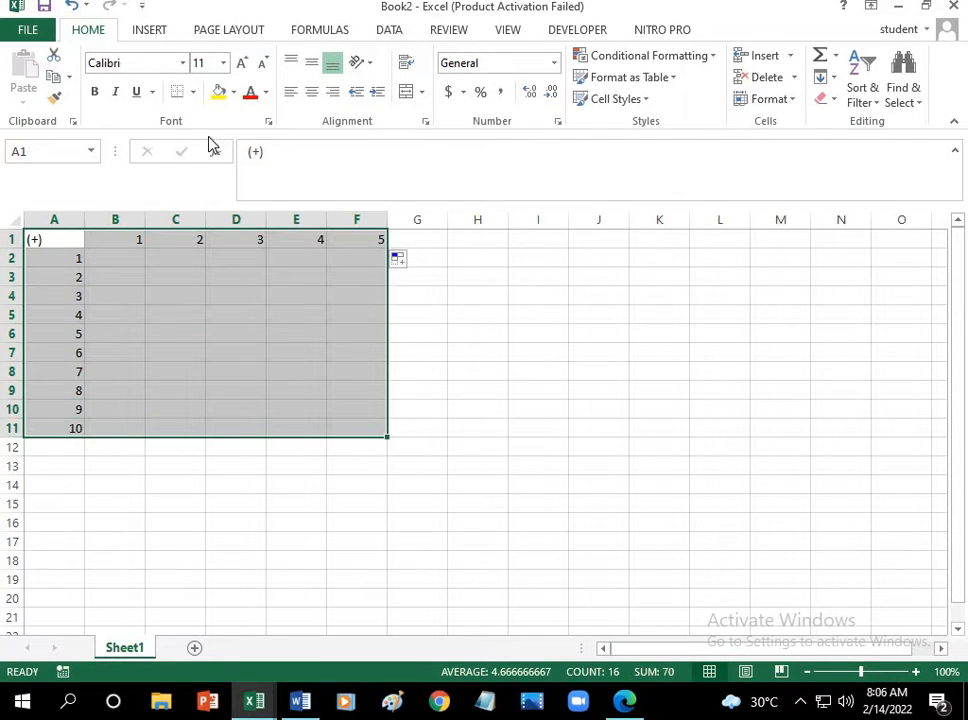
click(223, 63)
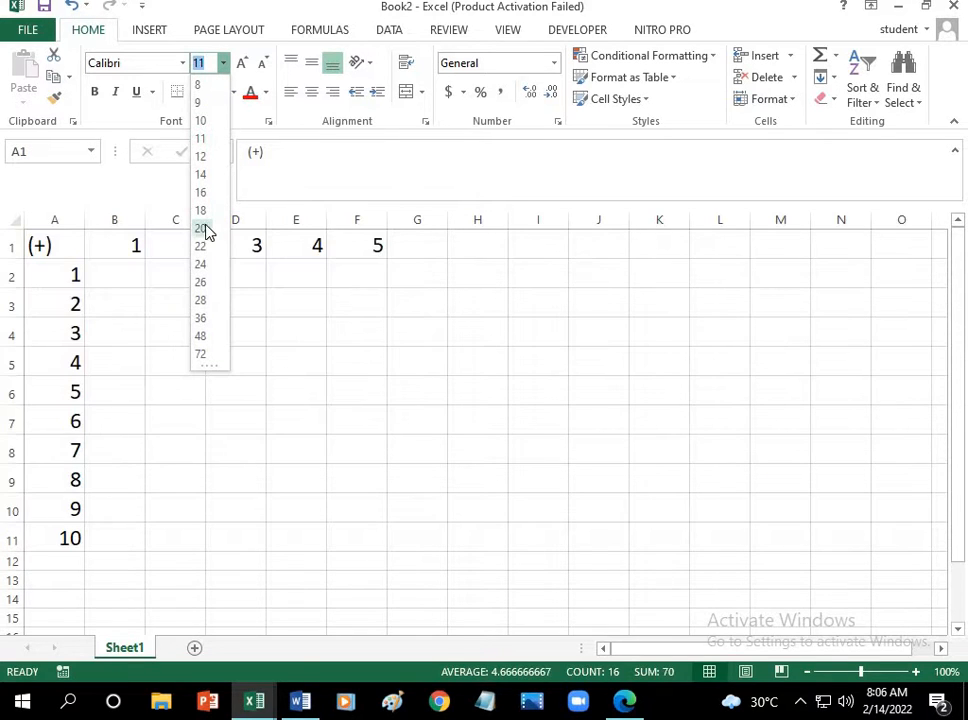
click(206, 229)
click(216, 438)
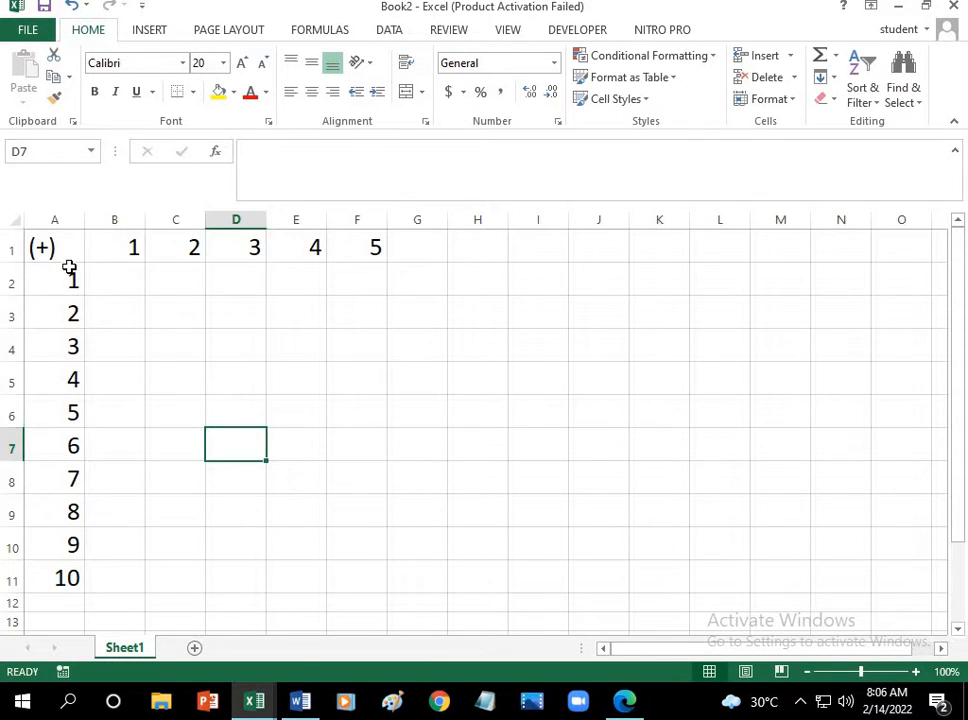
Step: Fill cell A1 with yellow and the header cells B1 to F1 with light blue
click(57, 251)
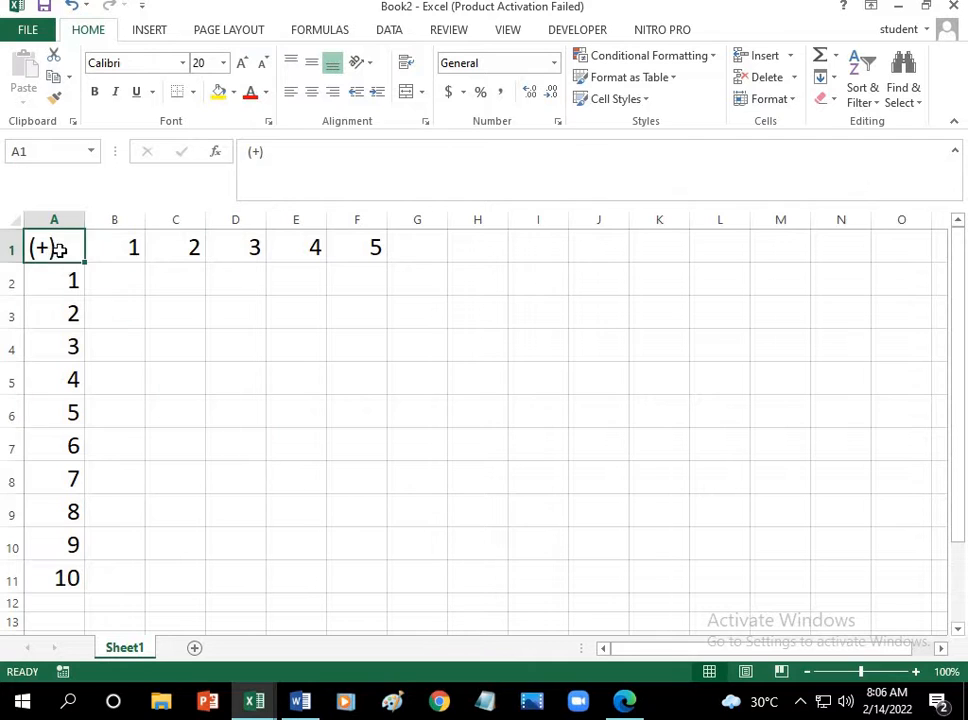
click(228, 90)
click(116, 247)
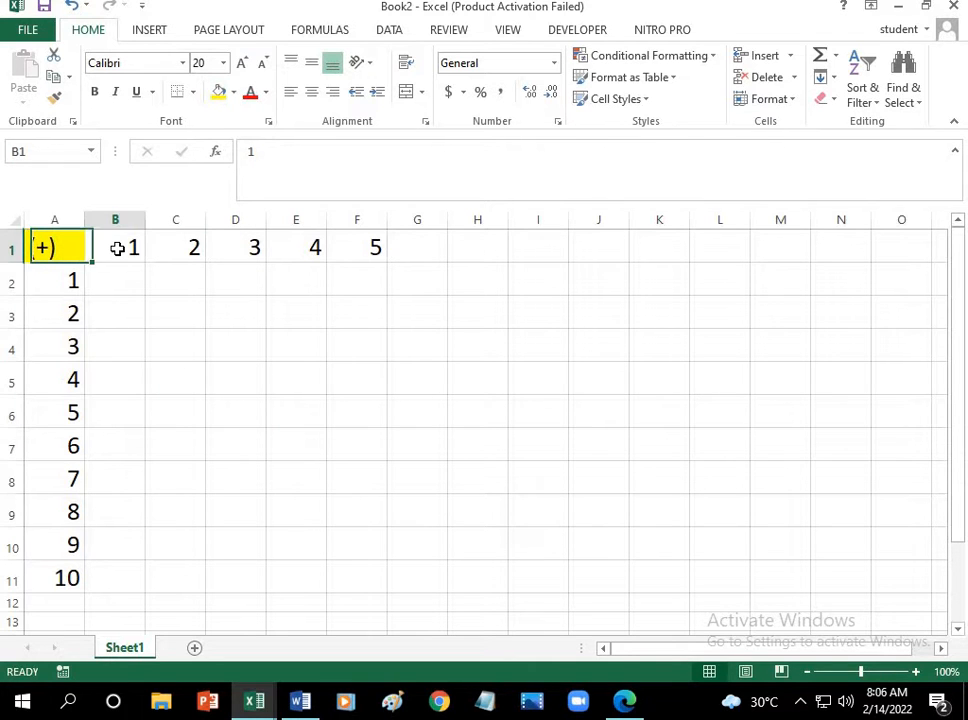
drag(116, 247, 363, 248)
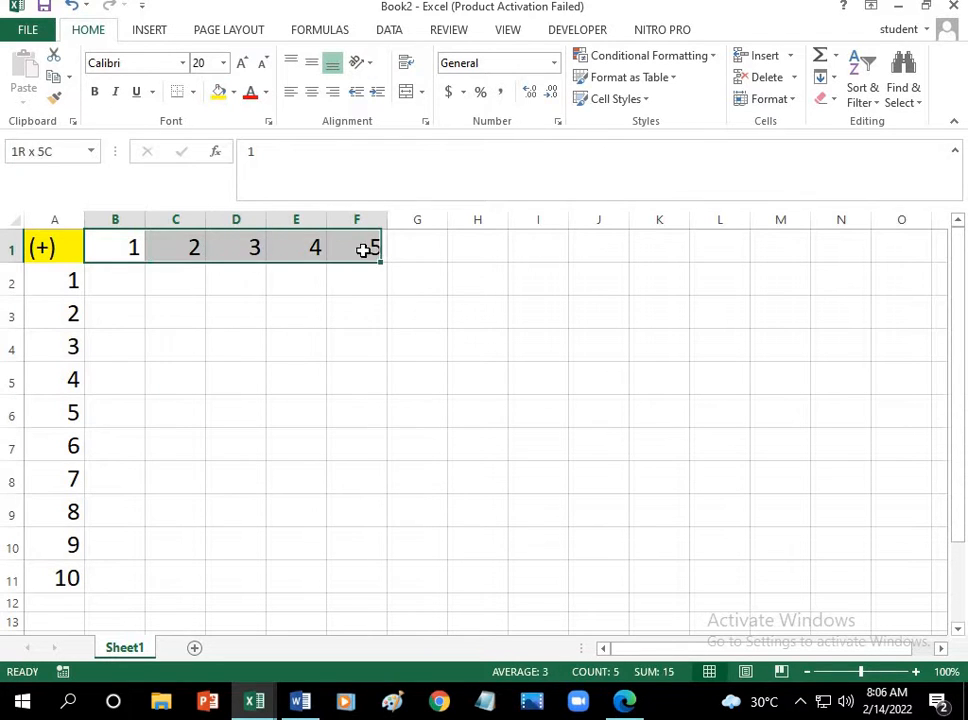
click(234, 92)
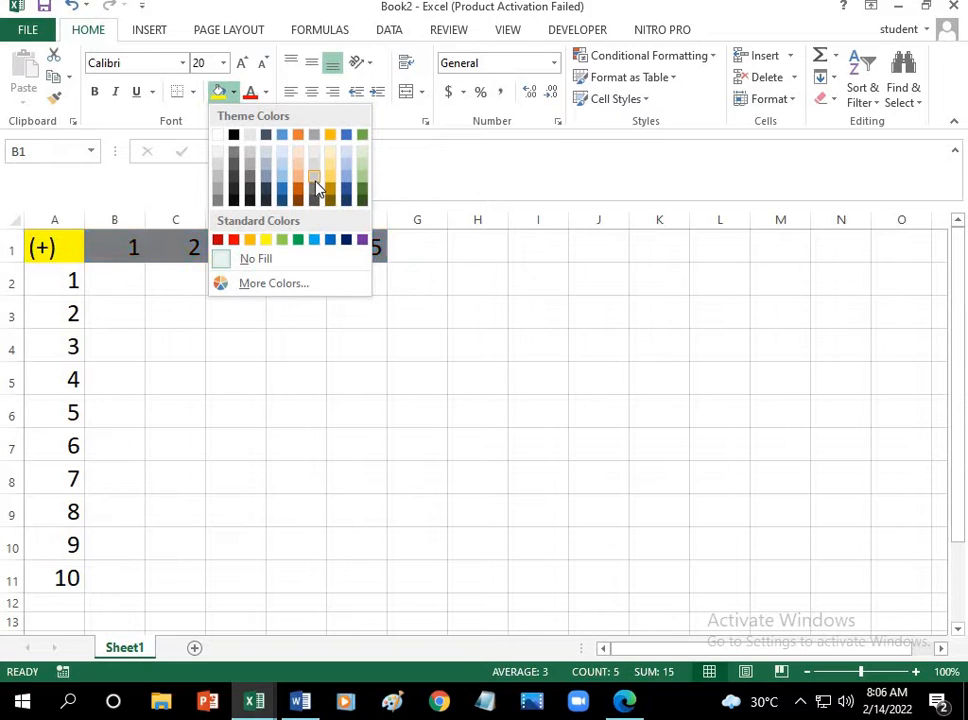
click(346, 166)
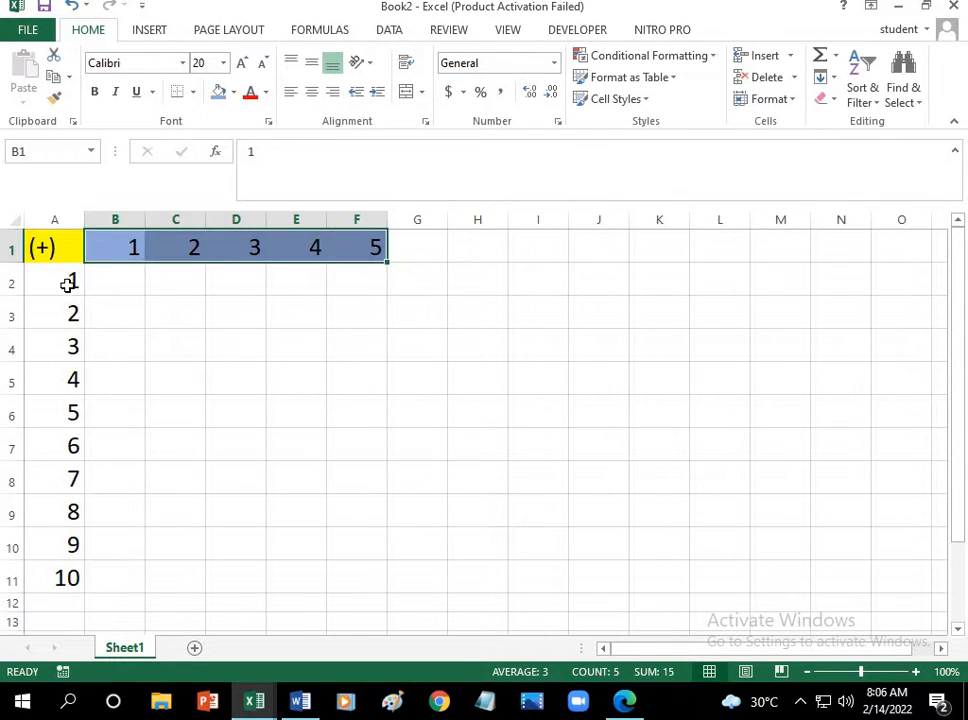
Step: Fill the row number cells A2 to A11 with light green
drag(71, 281, 71, 575)
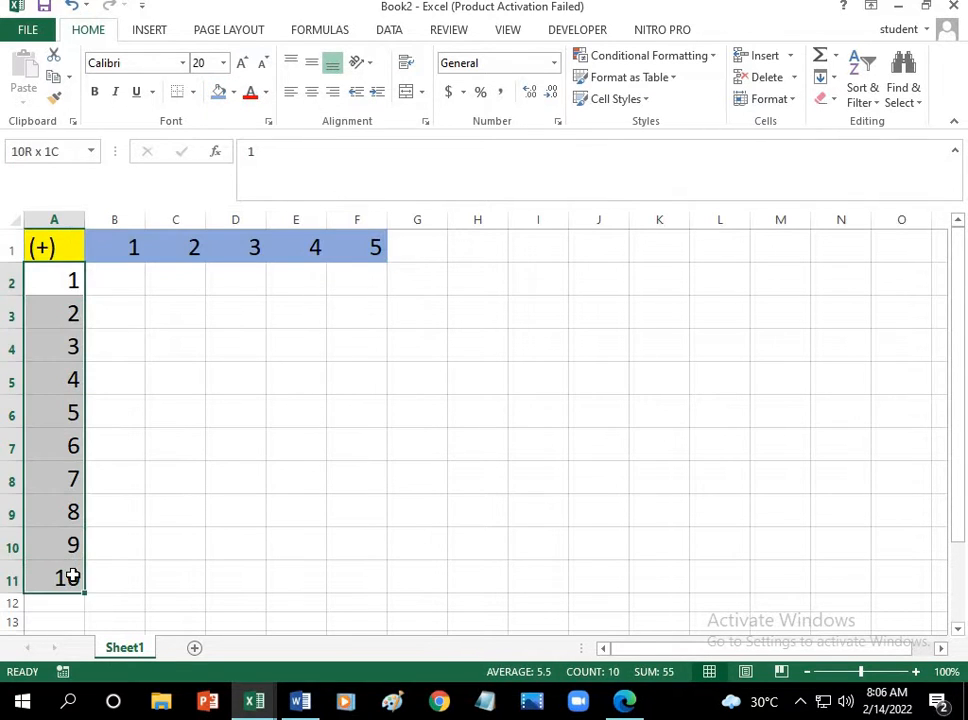
click(235, 97)
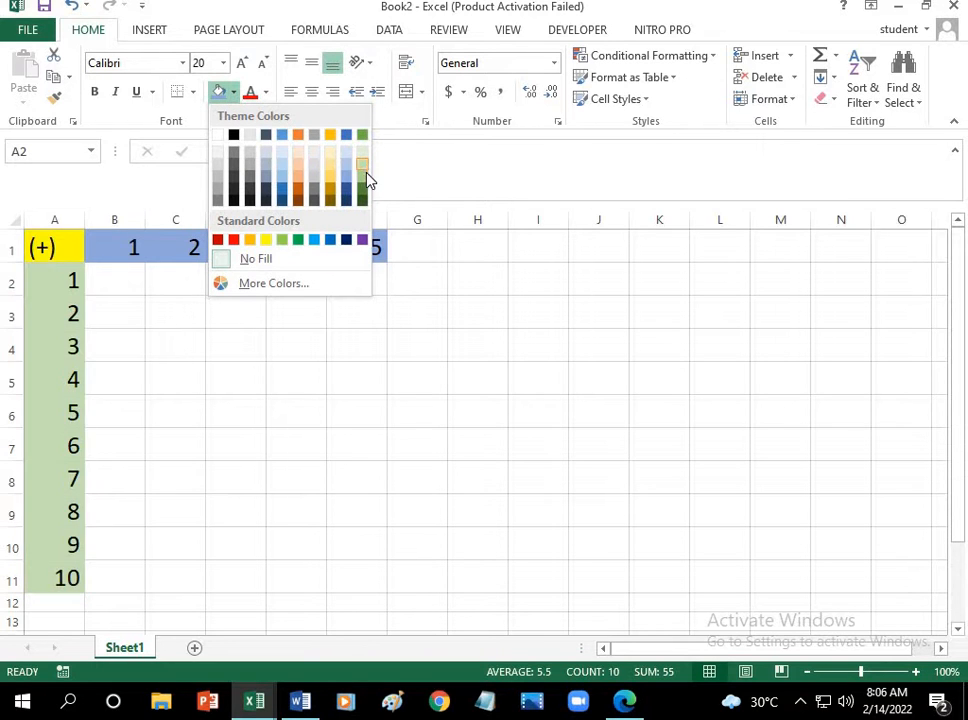
click(362, 175)
Step: Add column header 1 and row header 1, and enter the sum 2 in cell B2
click(124, 255)
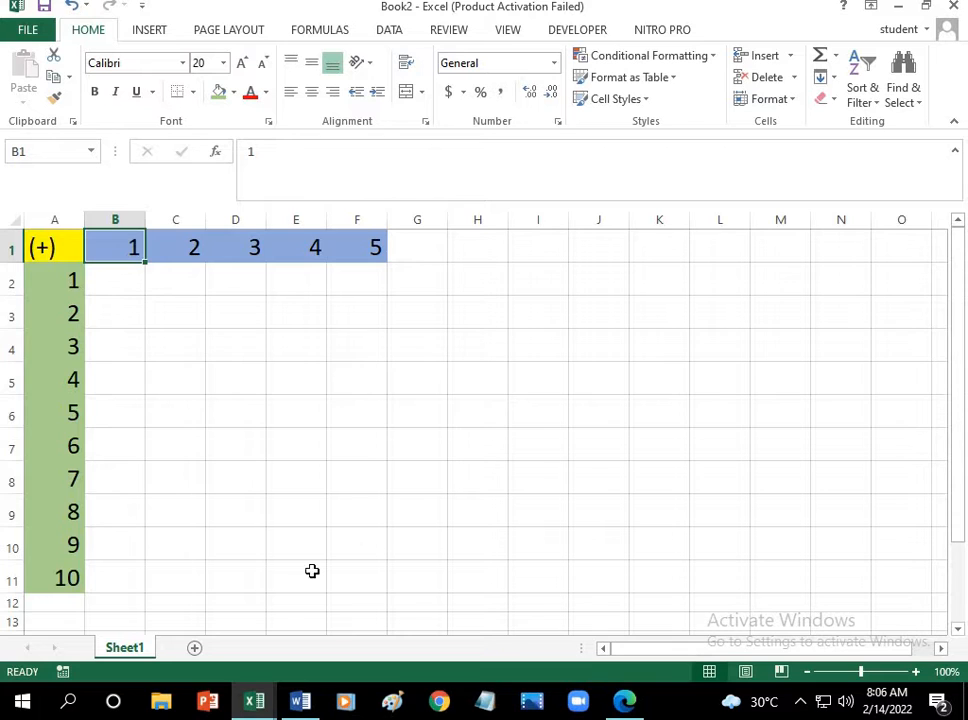
click(48, 247)
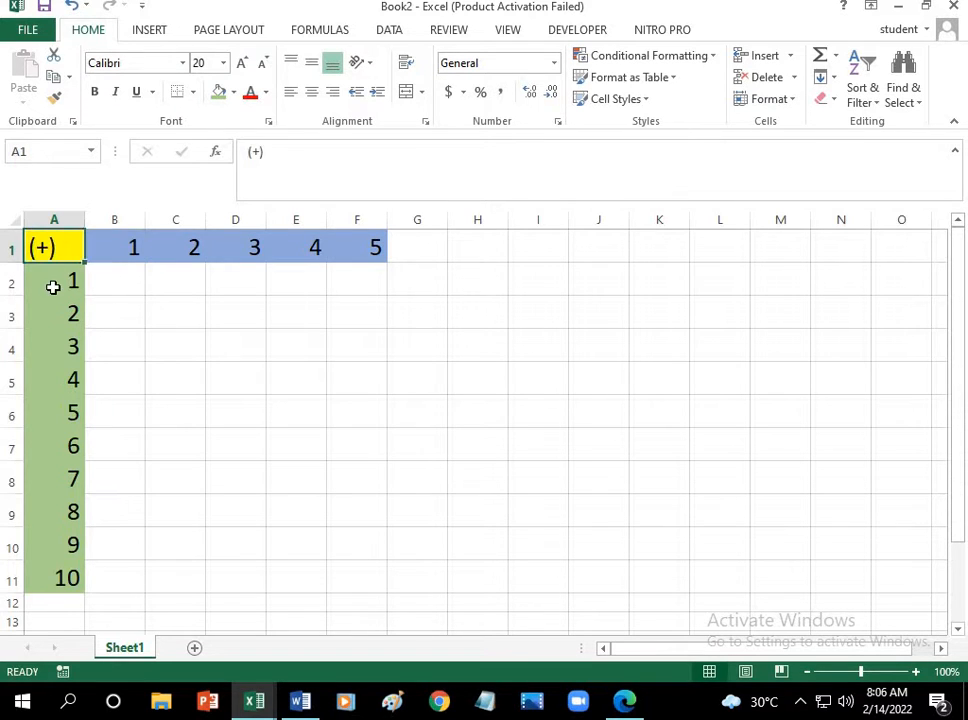
click(60, 284)
click(115, 285)
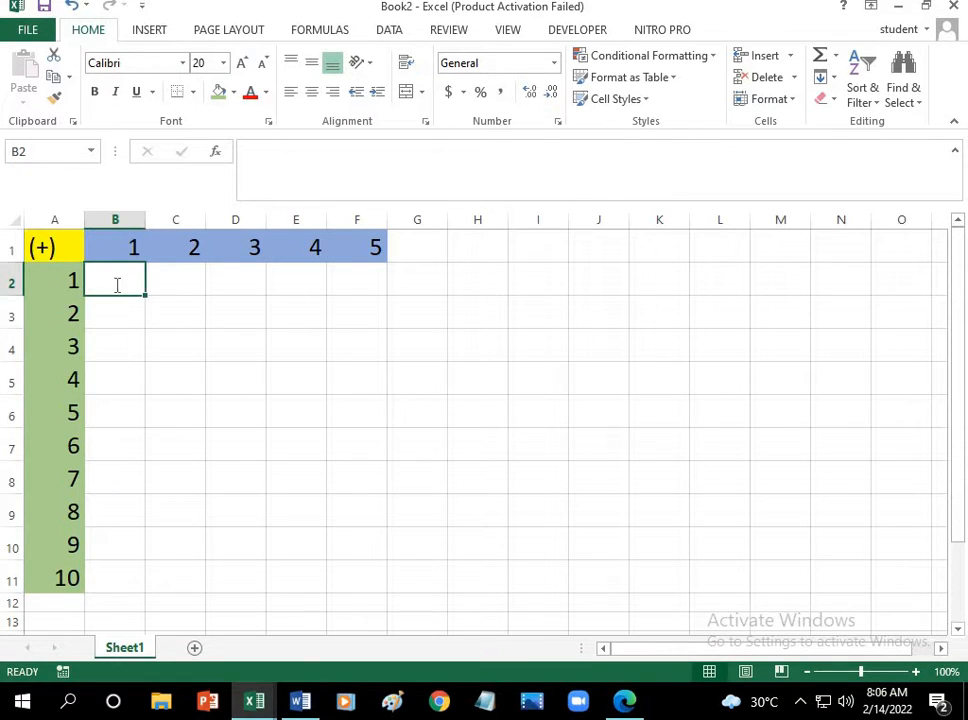
text(2)
Step: Enter the sum 3 in cell C2 and extend the series from B2 and C2 across to F2
click(184, 252)
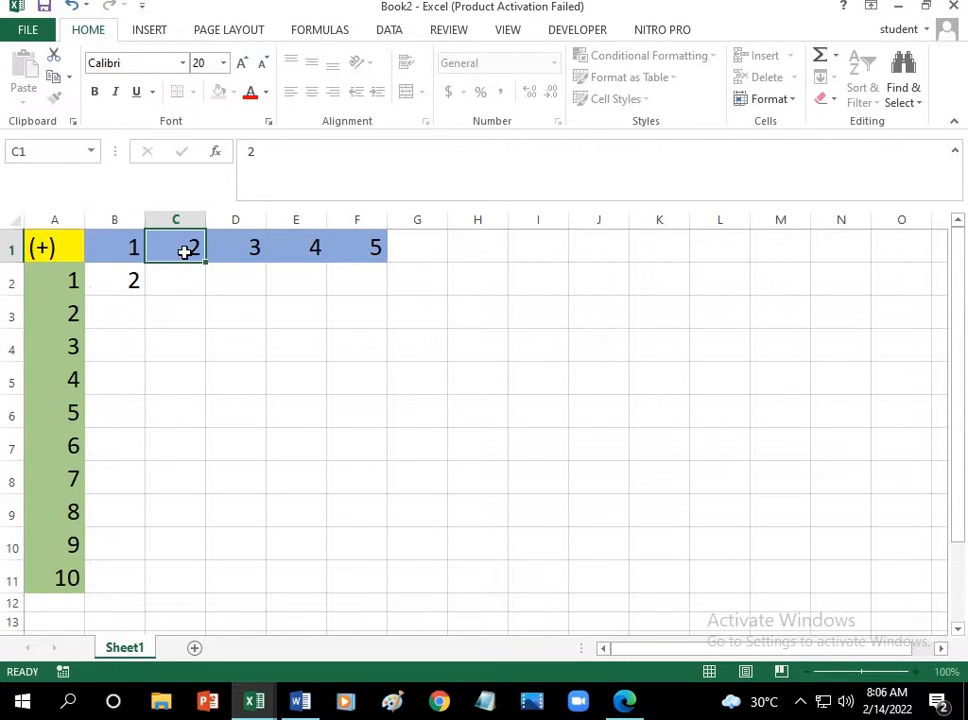
click(46, 246)
click(63, 279)
click(175, 279)
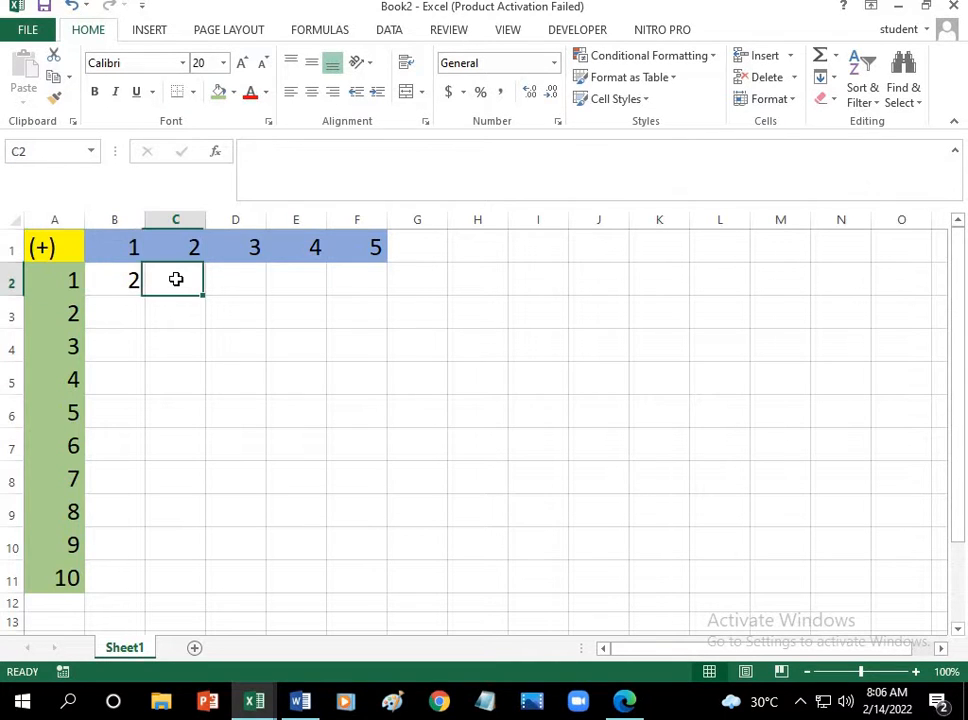
text(3)
drag(112, 280, 374, 292)
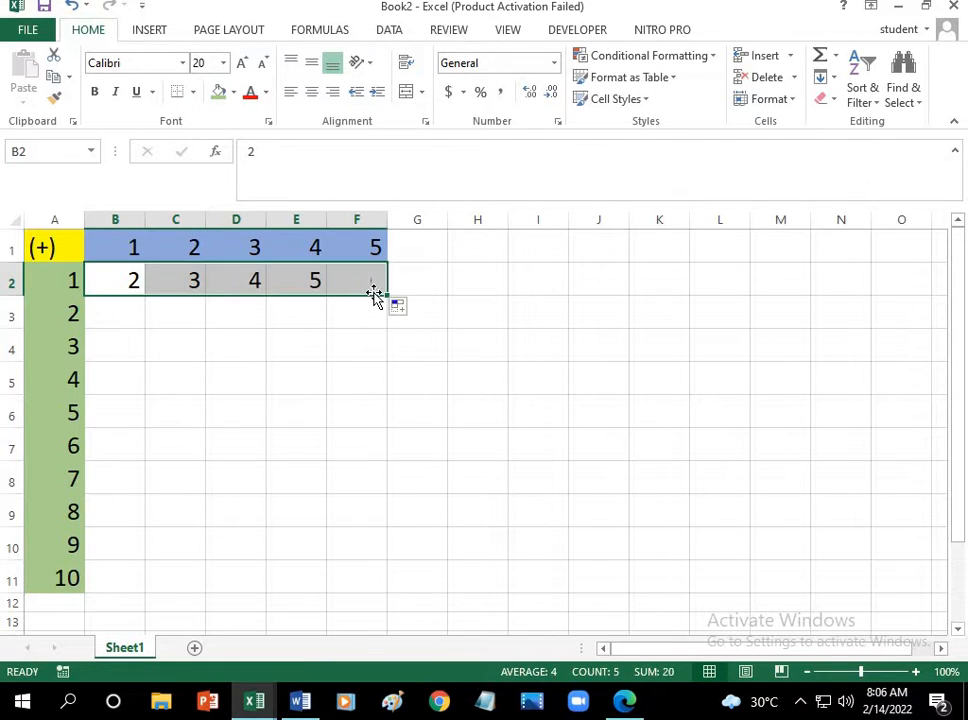
Step: Add column header 1 and row header 2, and enter the sum 3 in cell B3
click(133, 315)
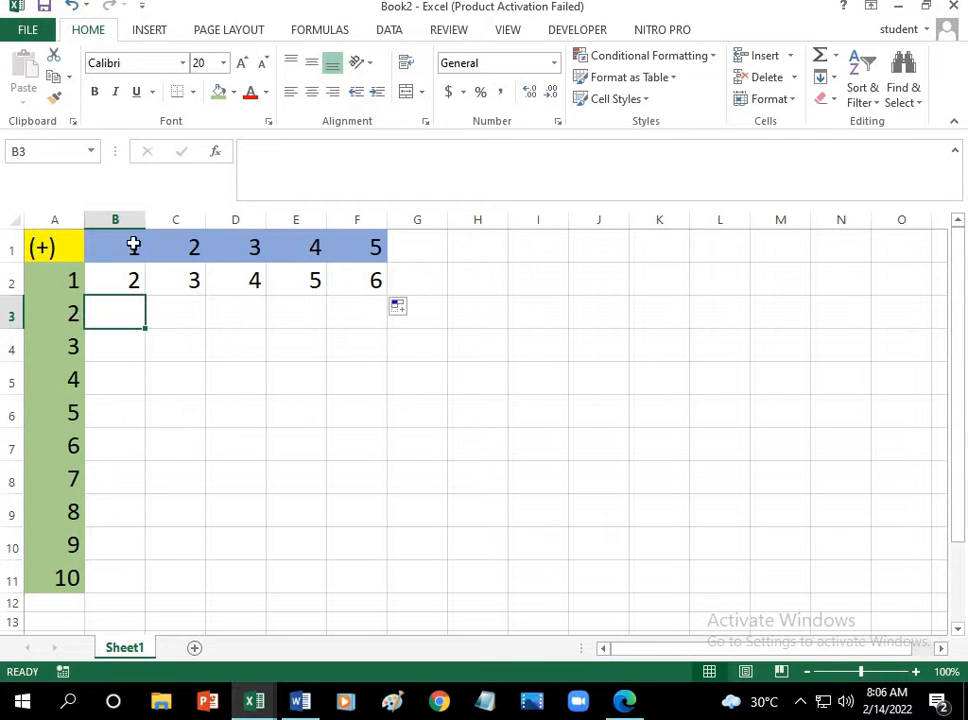
click(60, 246)
click(76, 315)
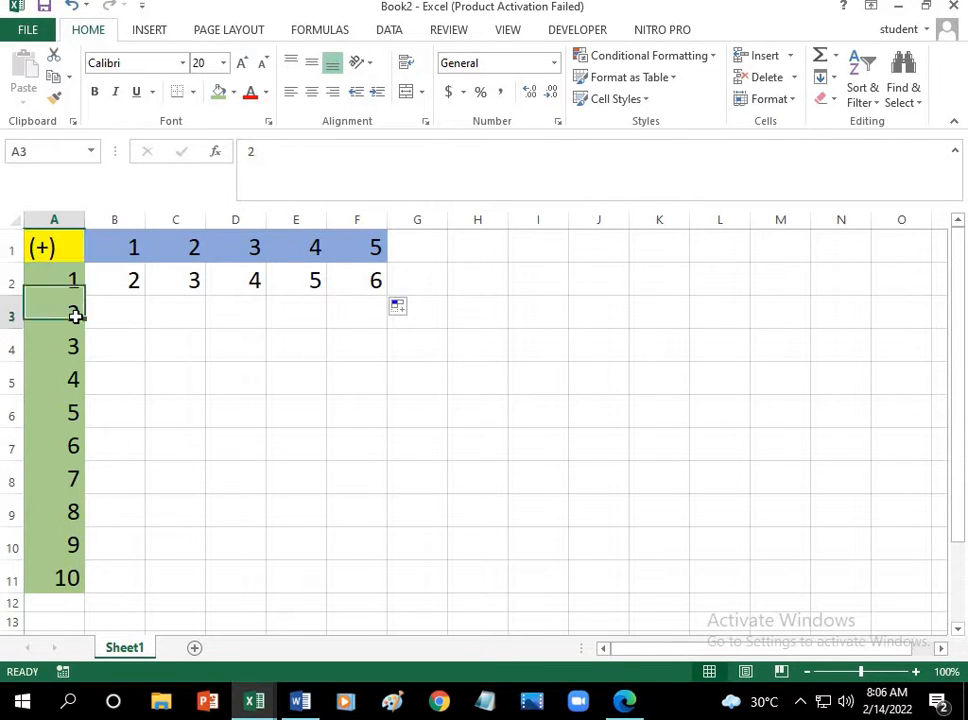
click(129, 315)
text(3)
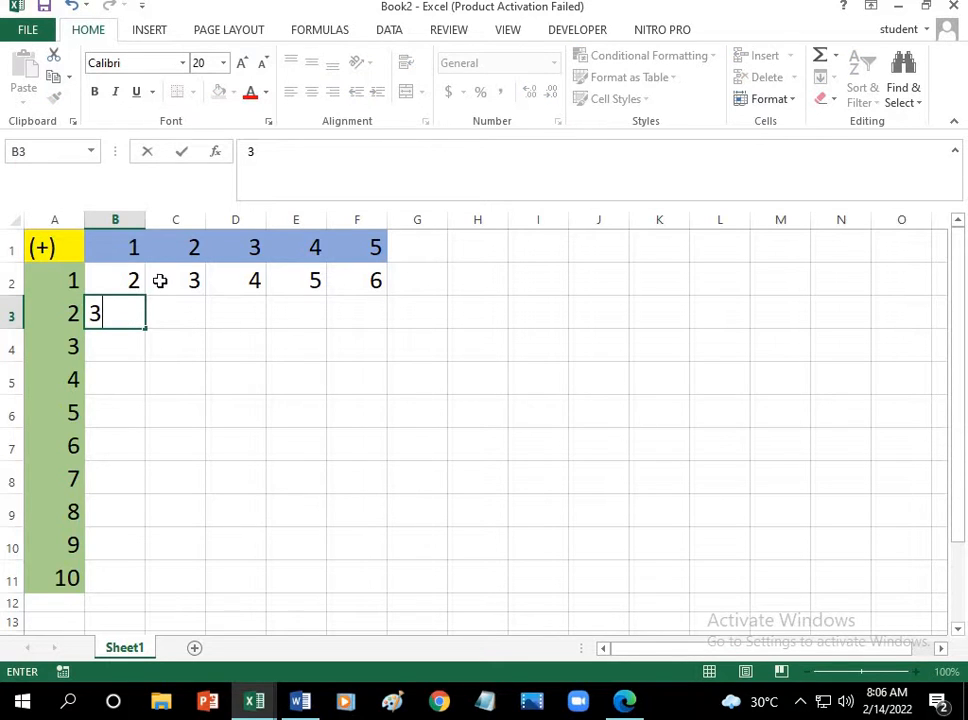
Step: Enter the sum 4 in cell C3 and extend the series from B3 and C3 across to F3
click(190, 248)
click(50, 249)
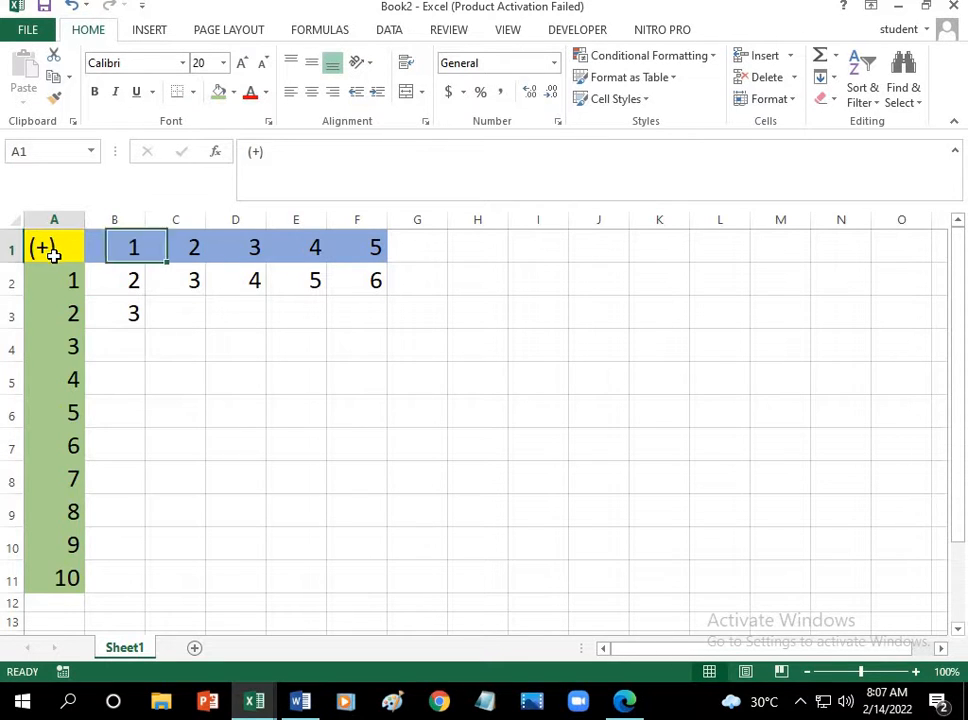
click(75, 318)
click(187, 317)
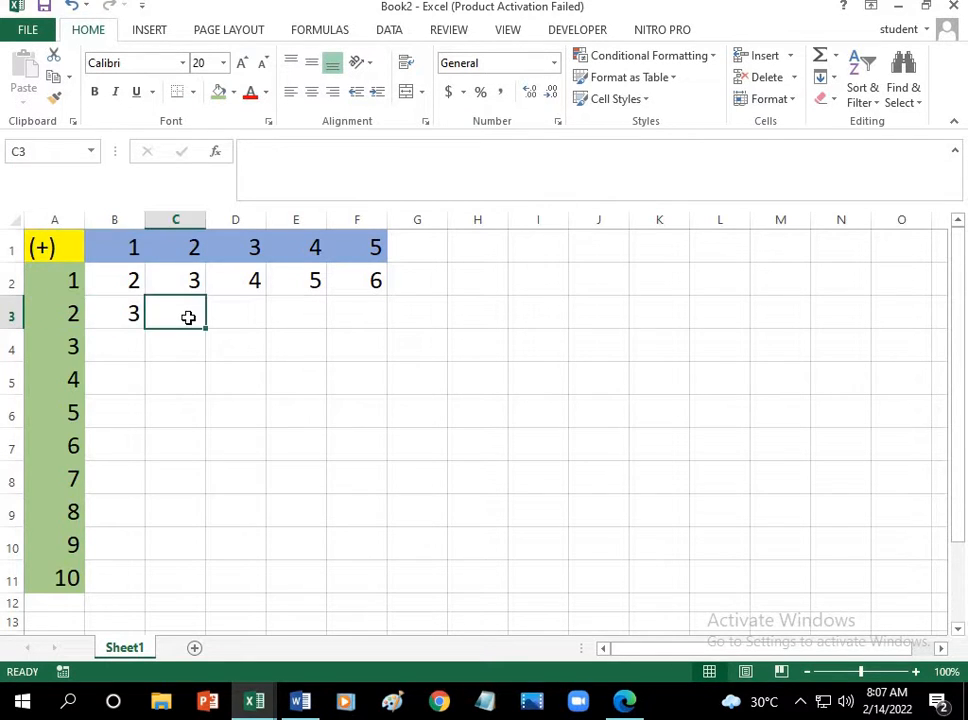
text(4)
drag(115, 318, 372, 333)
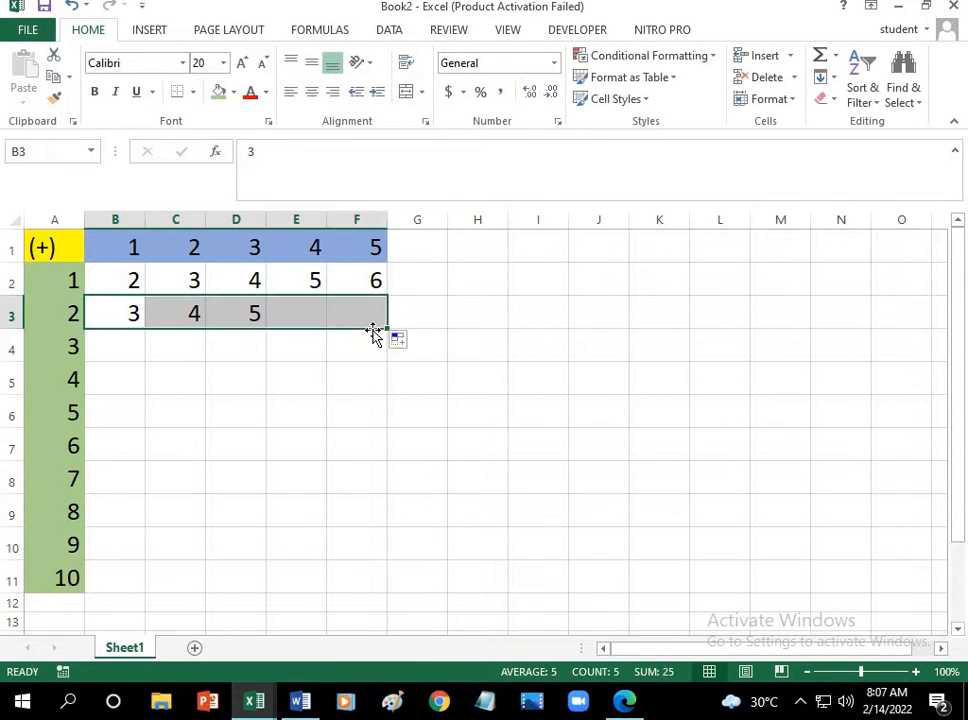
Step: Add column header 1 and row header 3, and enter the sum 4 in cell B4
click(120, 346)
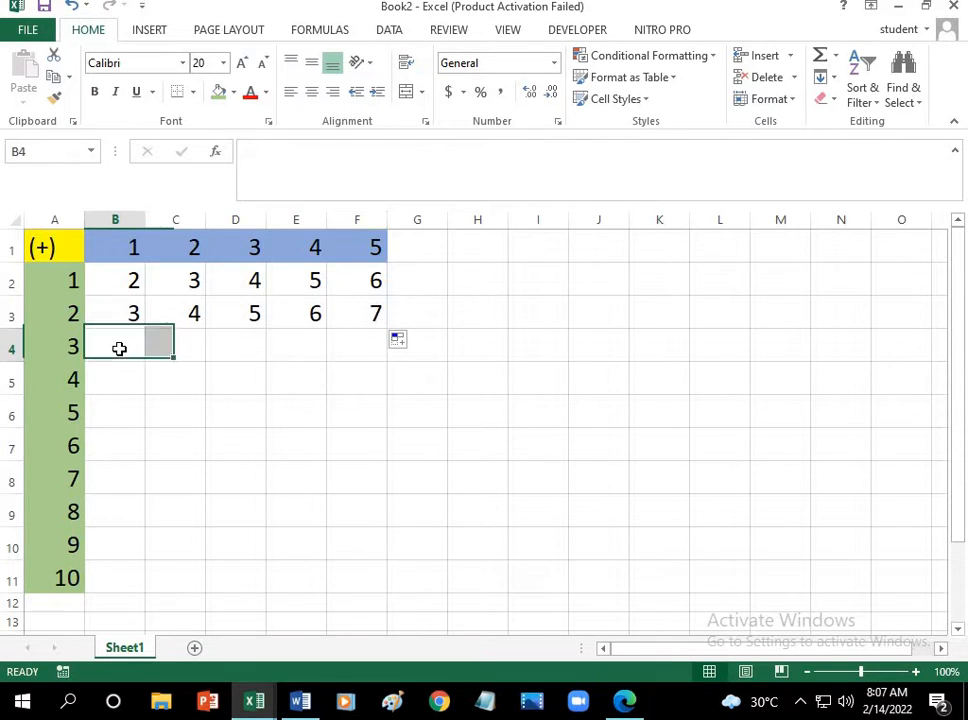
click(117, 249)
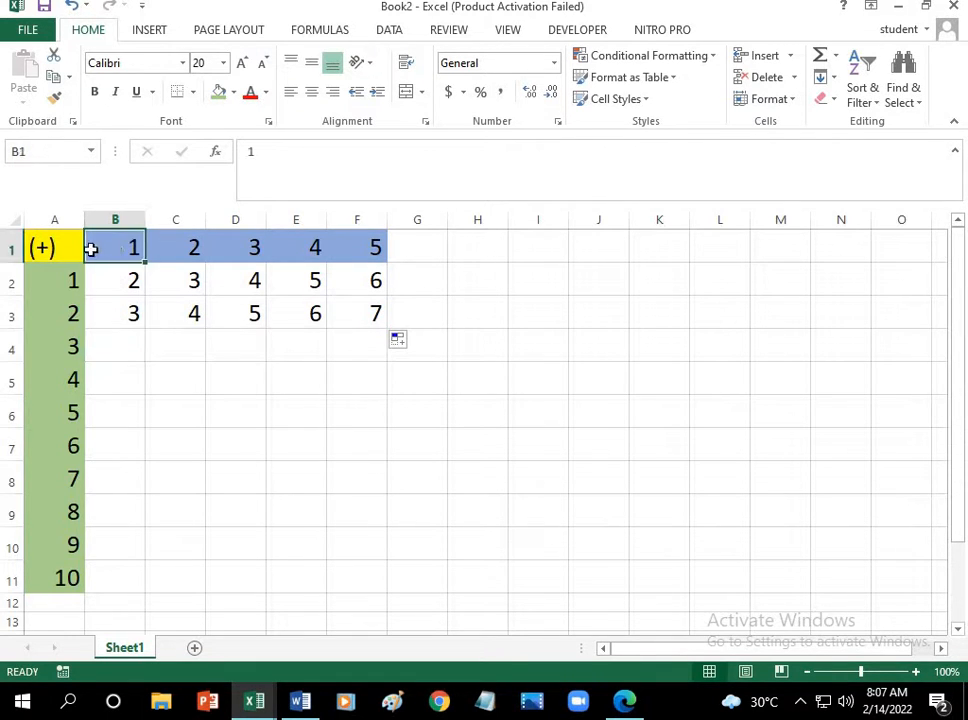
click(62, 251)
click(75, 350)
click(116, 354)
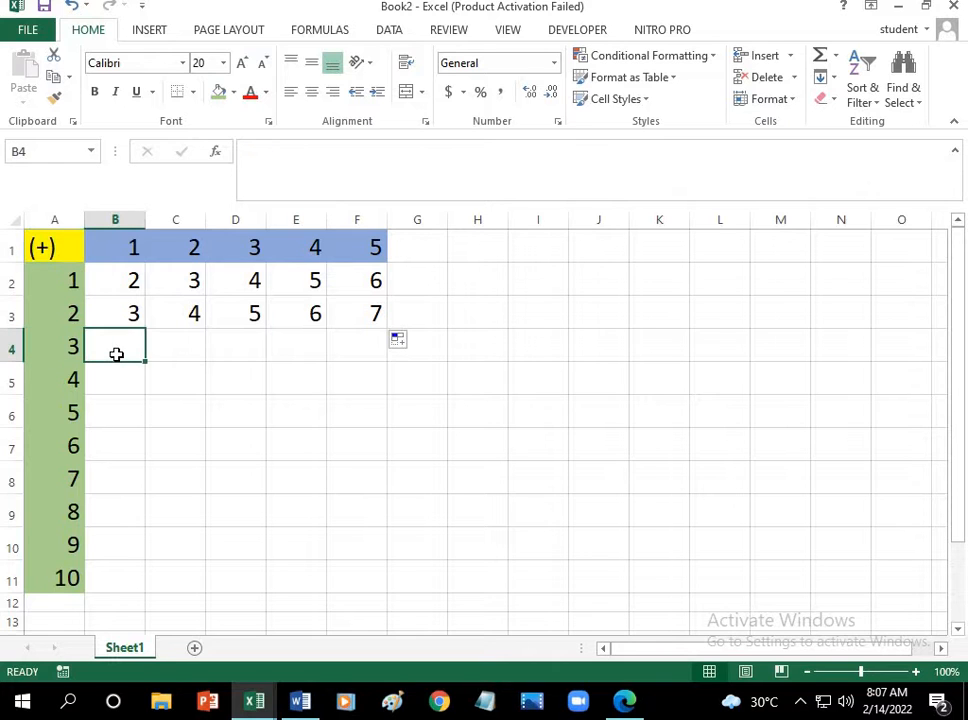
text(4)
Step: Enter the sum 5 in cell C4 and extend the series from B4 and C4 across to F4
click(162, 352)
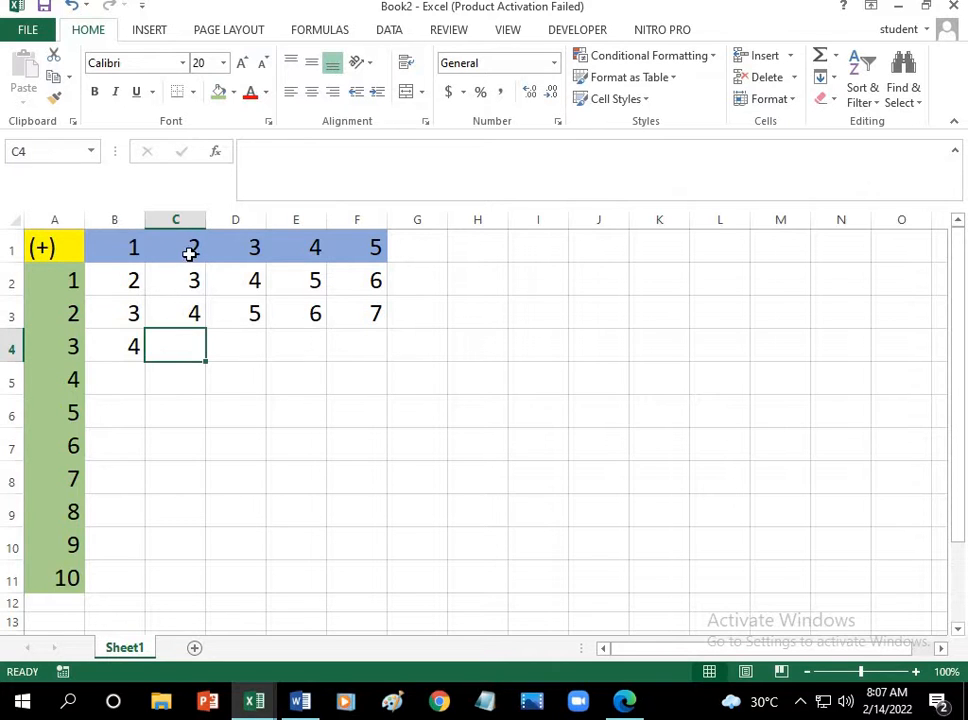
click(190, 253)
click(54, 247)
click(78, 356)
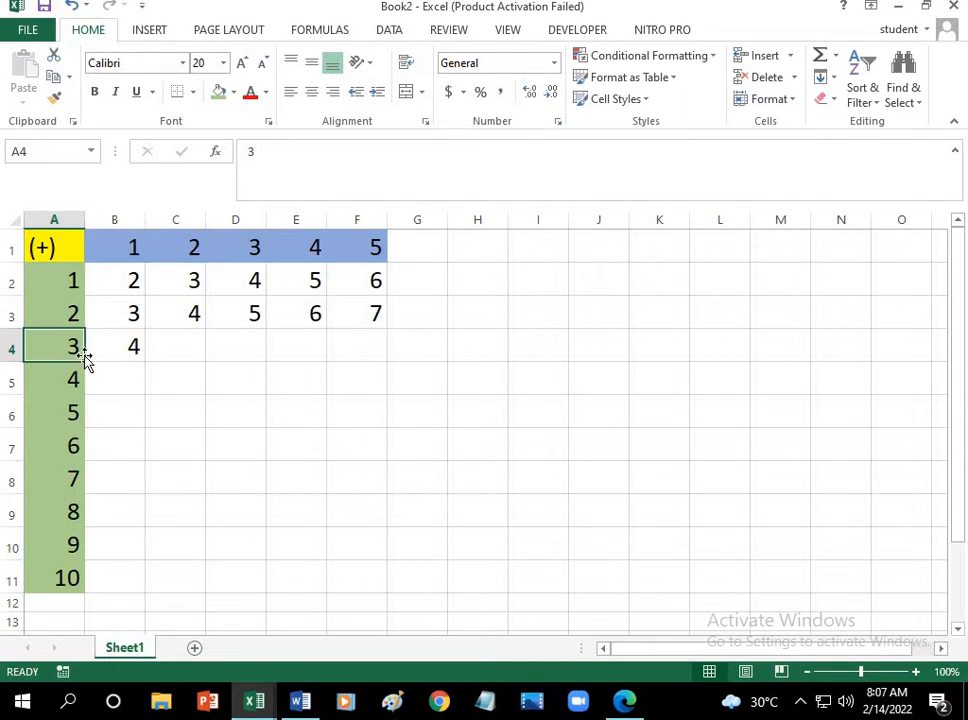
click(184, 353)
text(5)
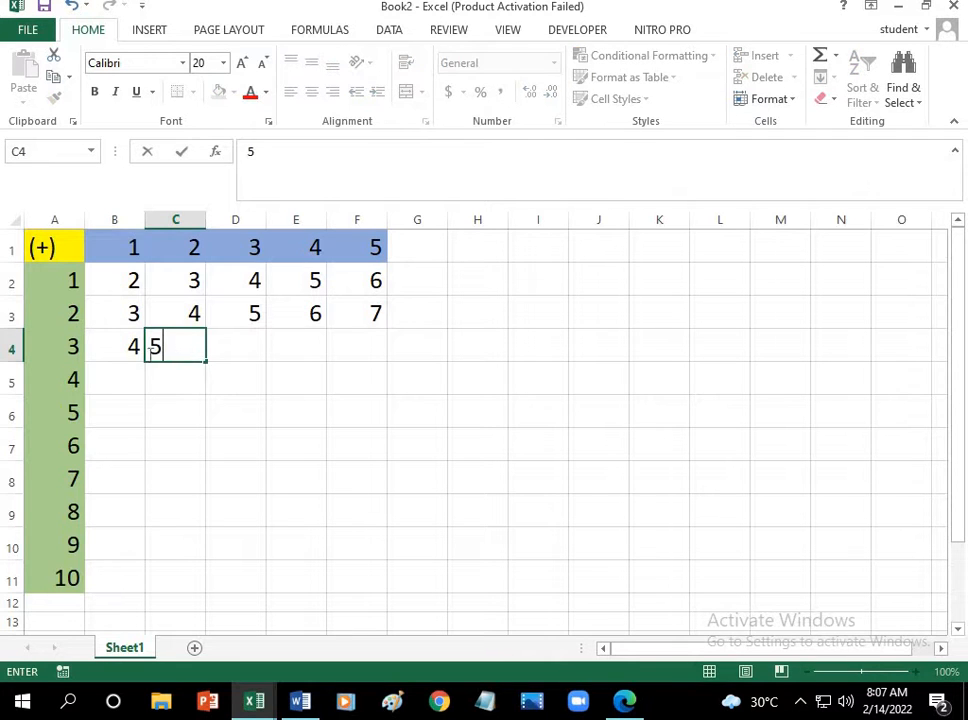
drag(140, 347, 376, 357)
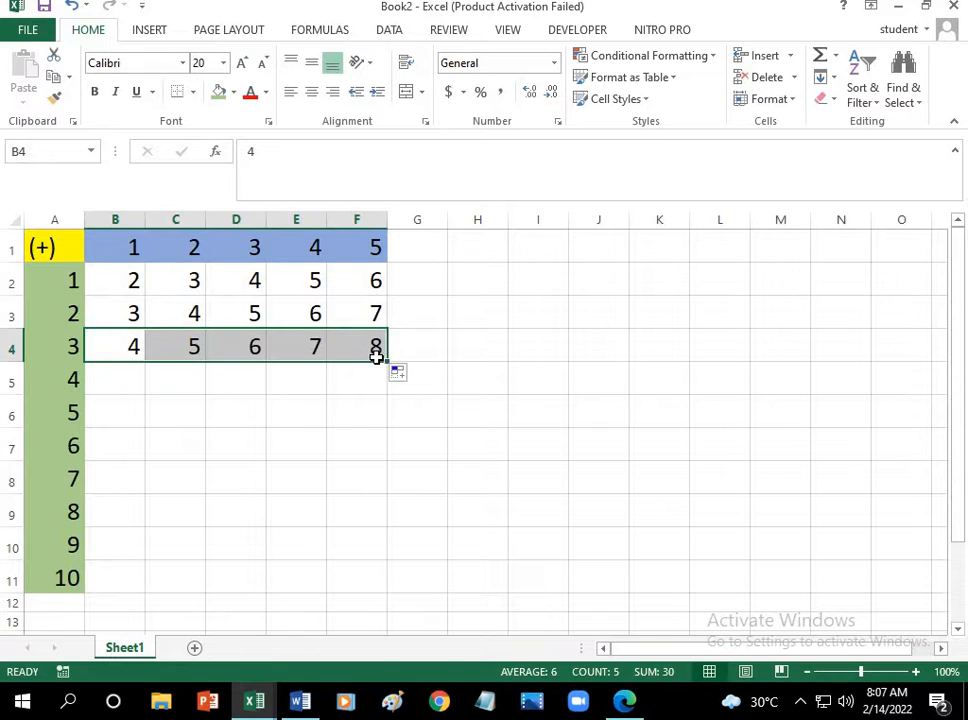
Step: Add column header 1 and row header 4, and enter the sum 5 in cell B5
click(125, 382)
click(120, 250)
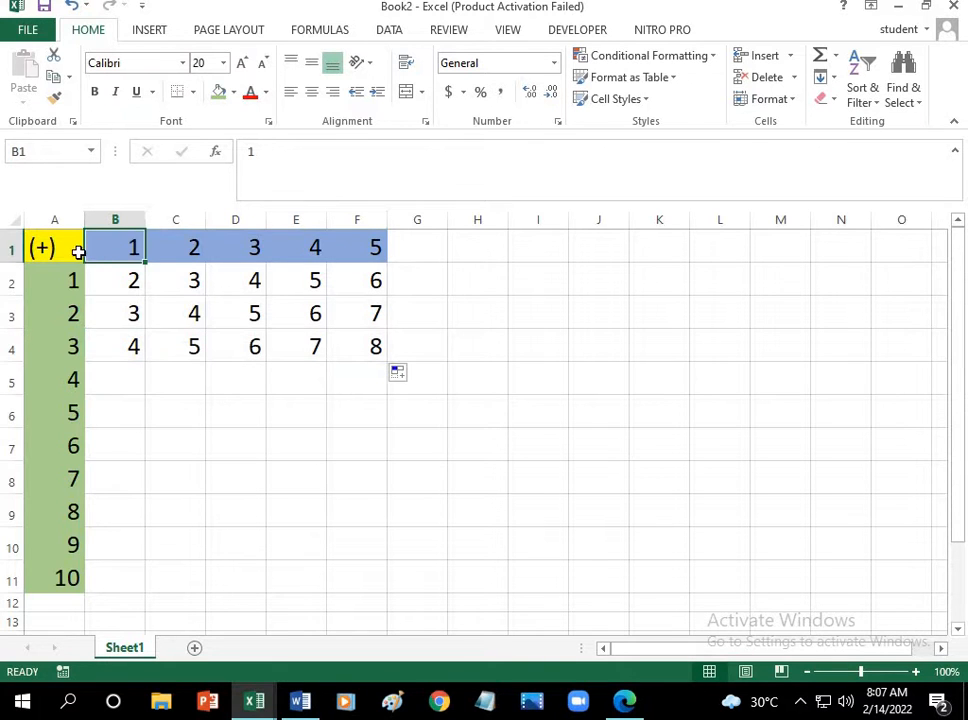
click(79, 253)
click(78, 378)
click(127, 380)
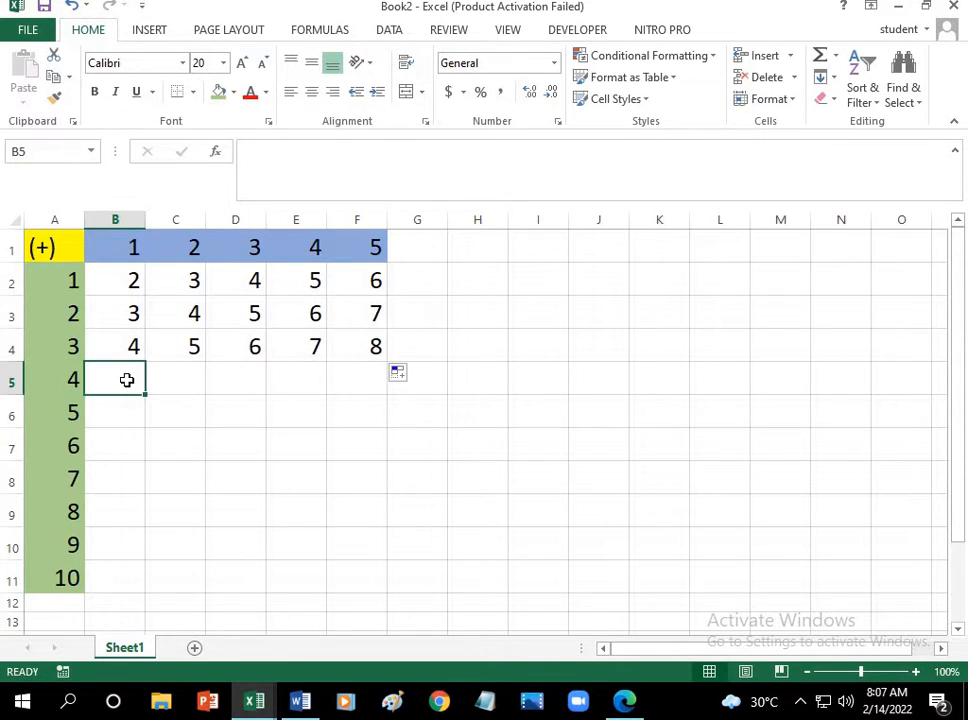
text(5)
Step: Enter the sum 6 in cell C5 and extend the series from B5 and C5 across to F5
click(184, 377)
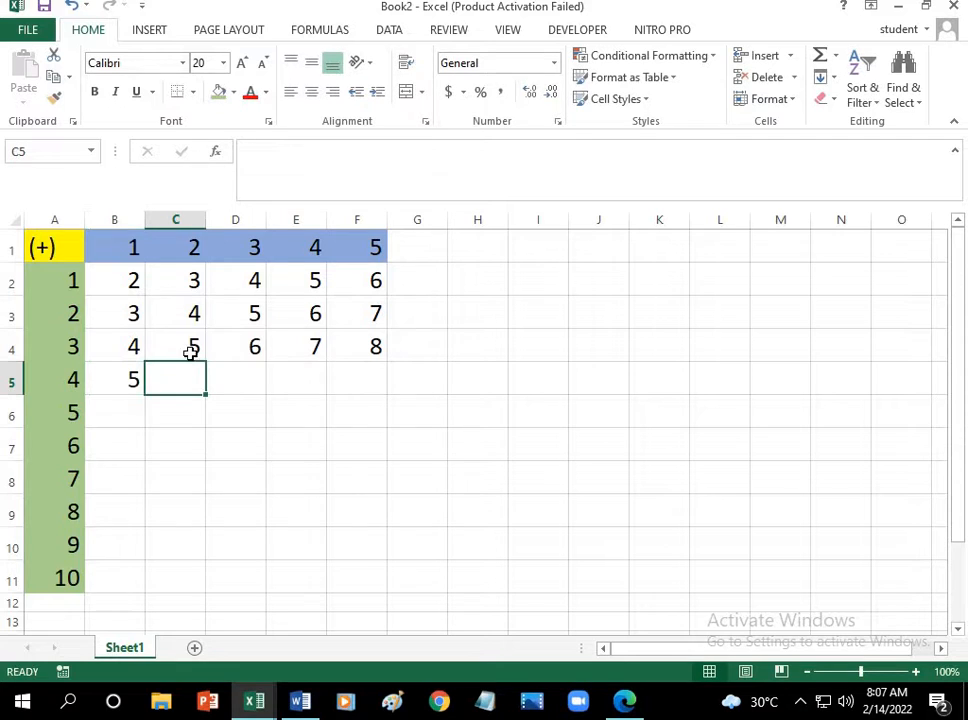
click(194, 251)
click(71, 253)
click(71, 378)
click(184, 381)
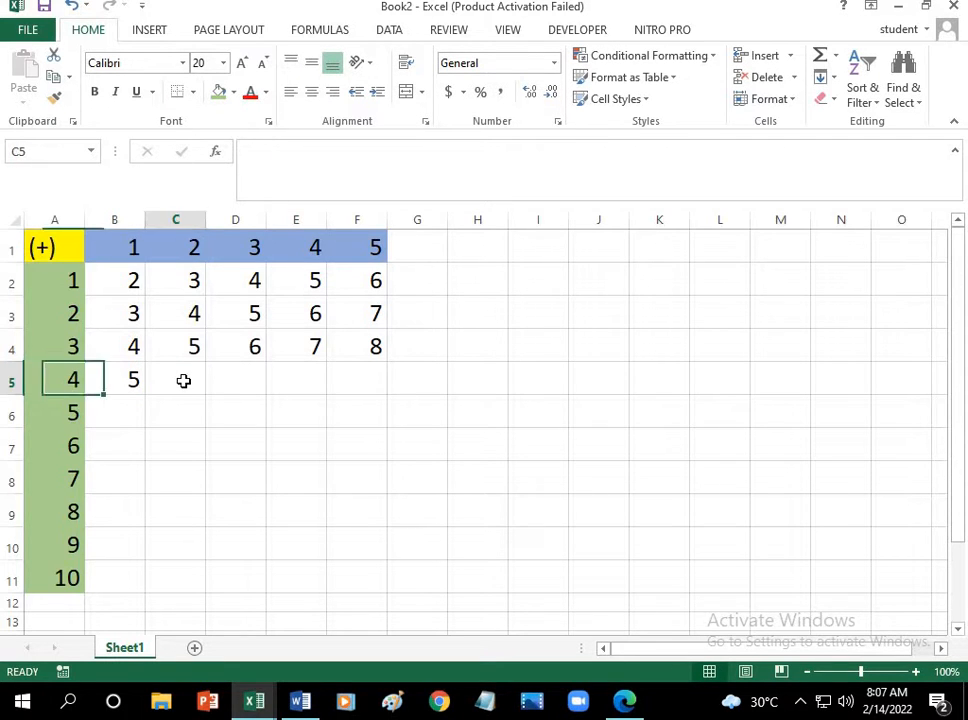
text(6)
key(Return)
drag(117, 385, 373, 398)
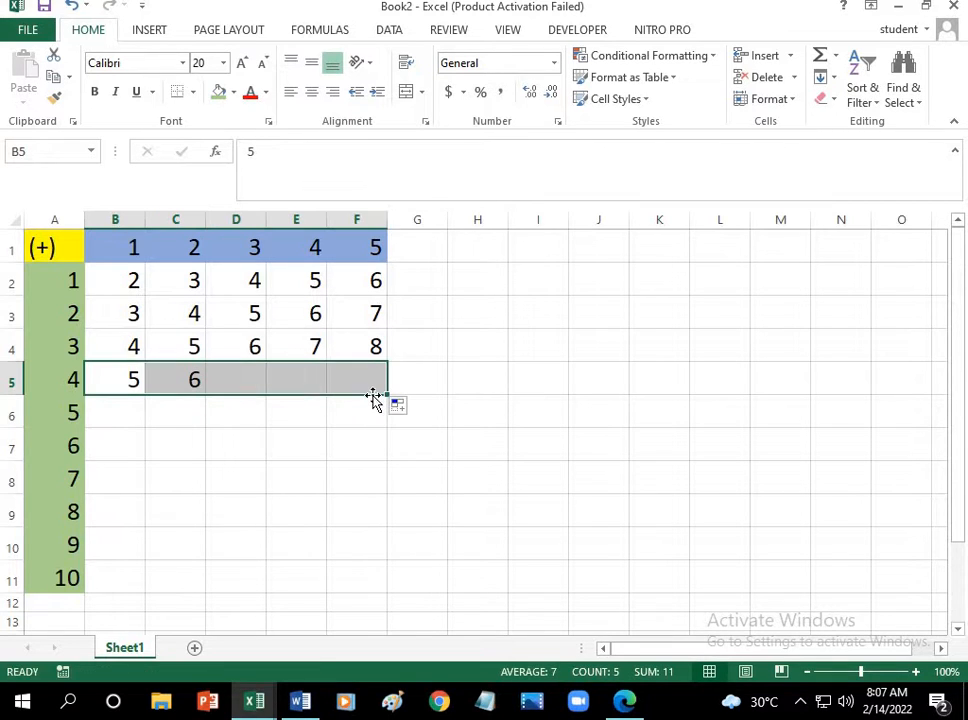
Step: Add column header 1 and row header 5, and enter the sum 6 in cell B6
click(130, 418)
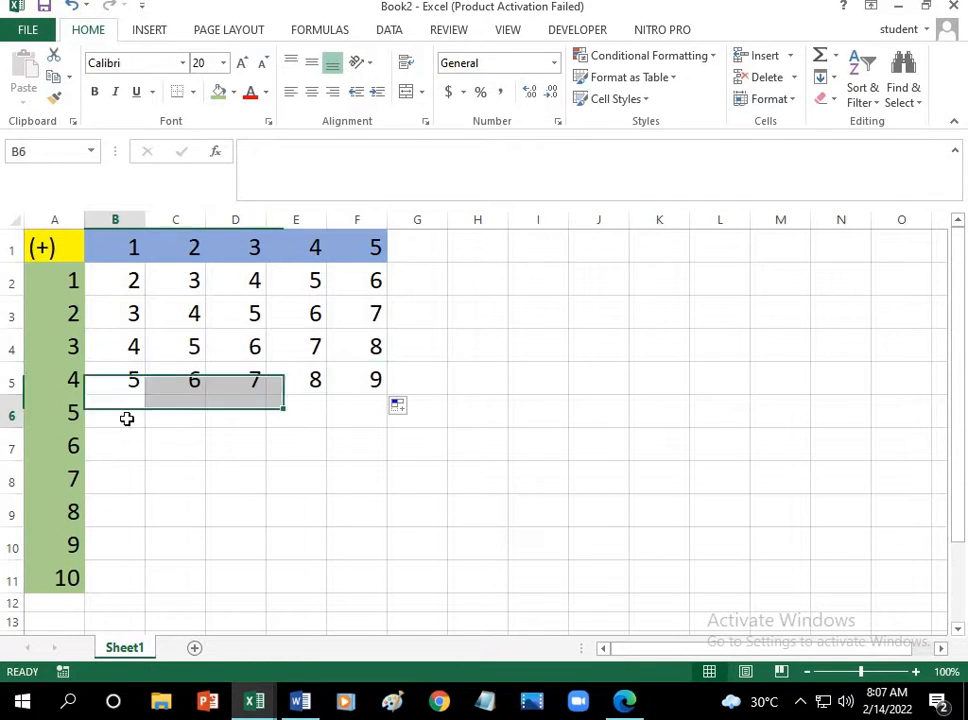
click(131, 247)
click(65, 248)
click(76, 410)
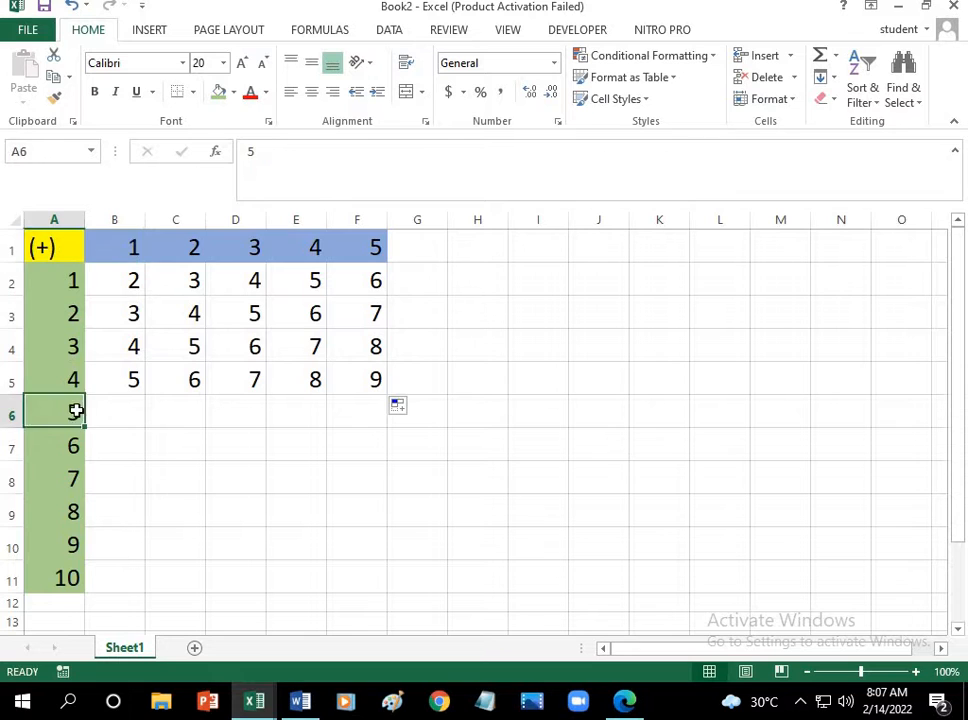
click(121, 410)
text(6)
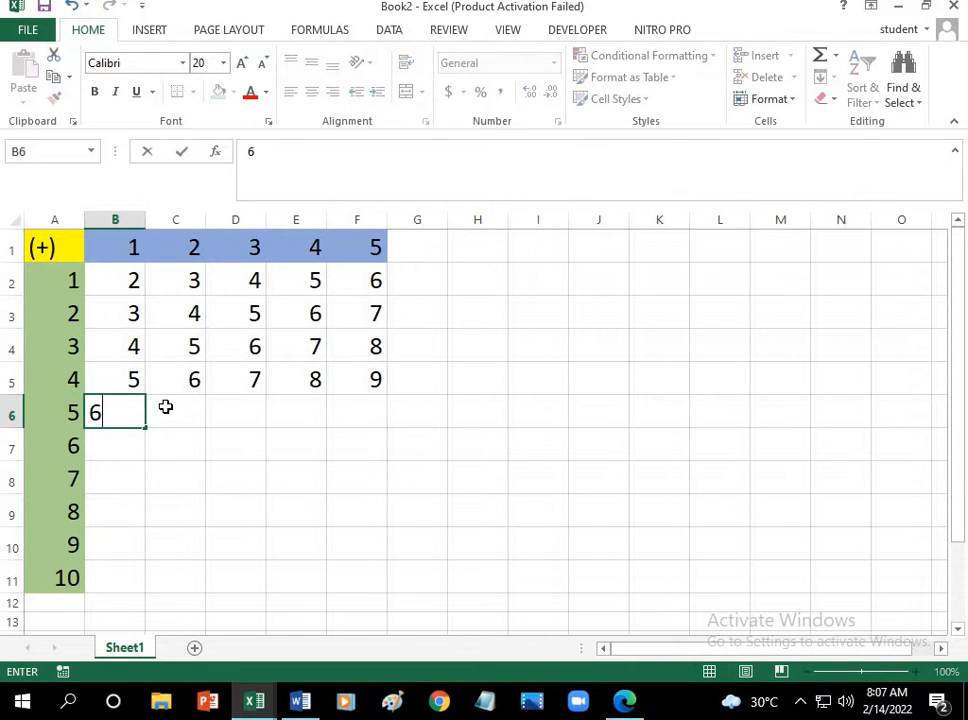
key(Tab)
Step: Enter the sum 7 in cell C6 and extend the series from B6 and C6 across to F6
click(190, 257)
click(69, 252)
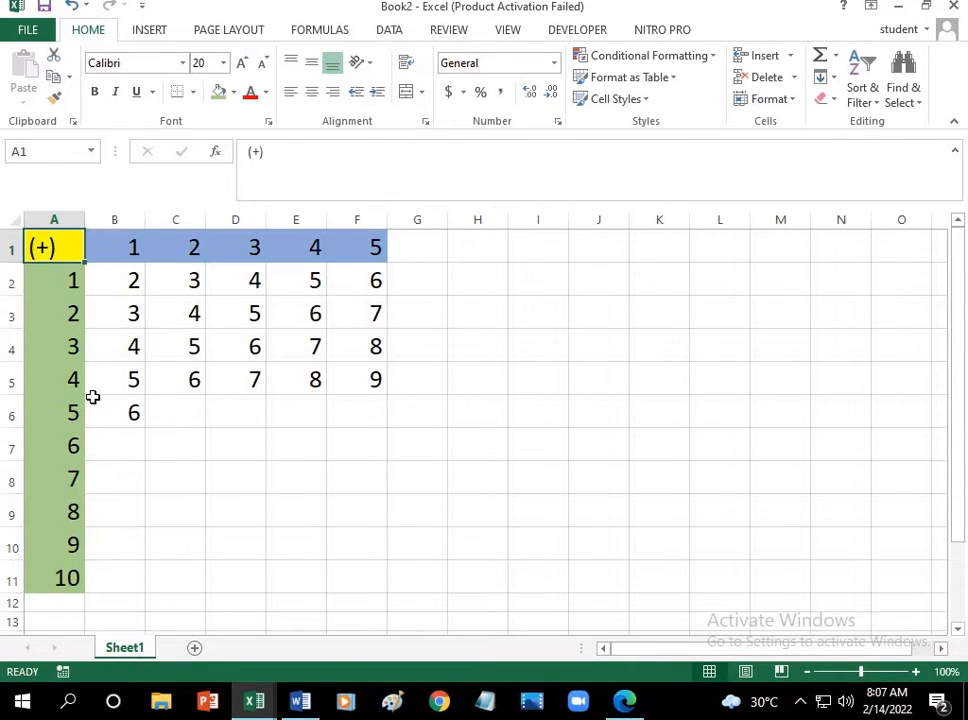
click(78, 410)
click(178, 414)
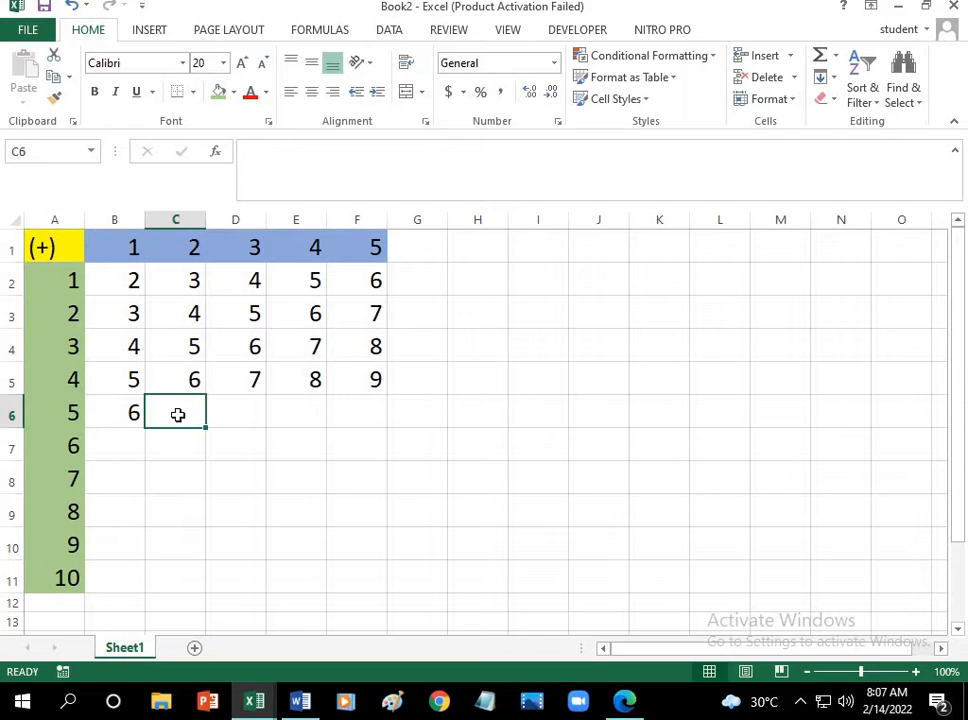
text(7)
drag(112, 415, 370, 430)
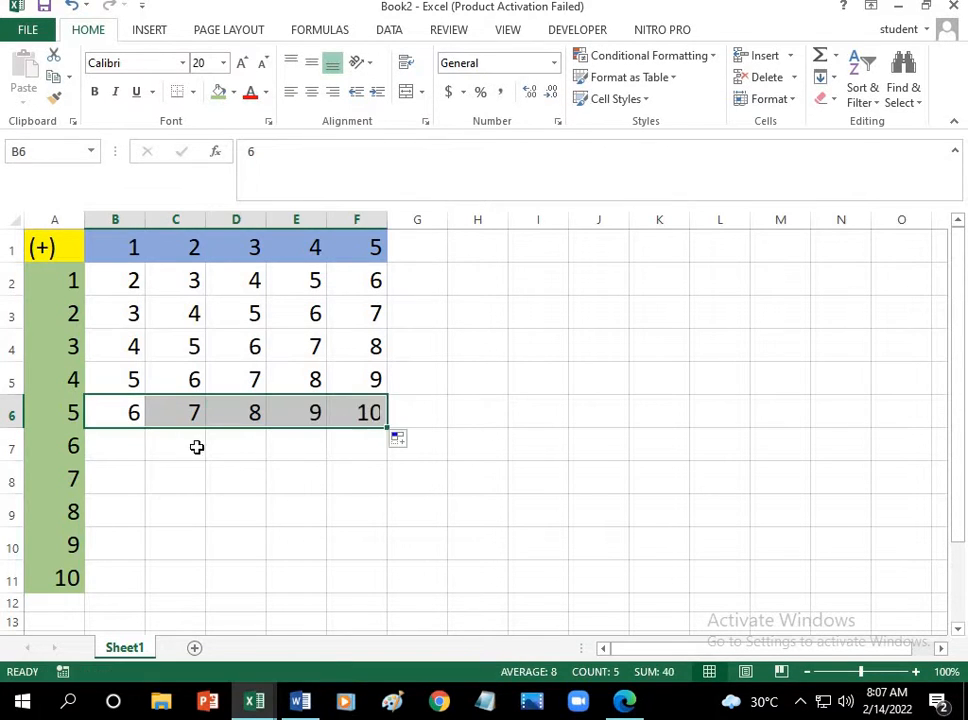
Step: Enter the sum of column header 1 and row header 6, 7, in cell B7
click(126, 445)
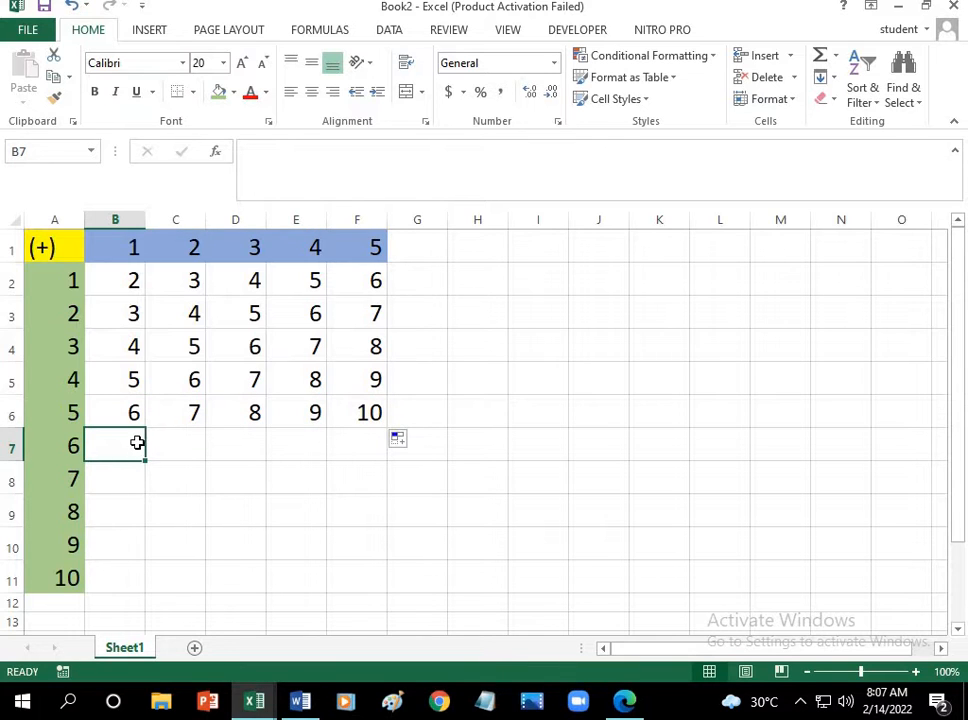
text(7)
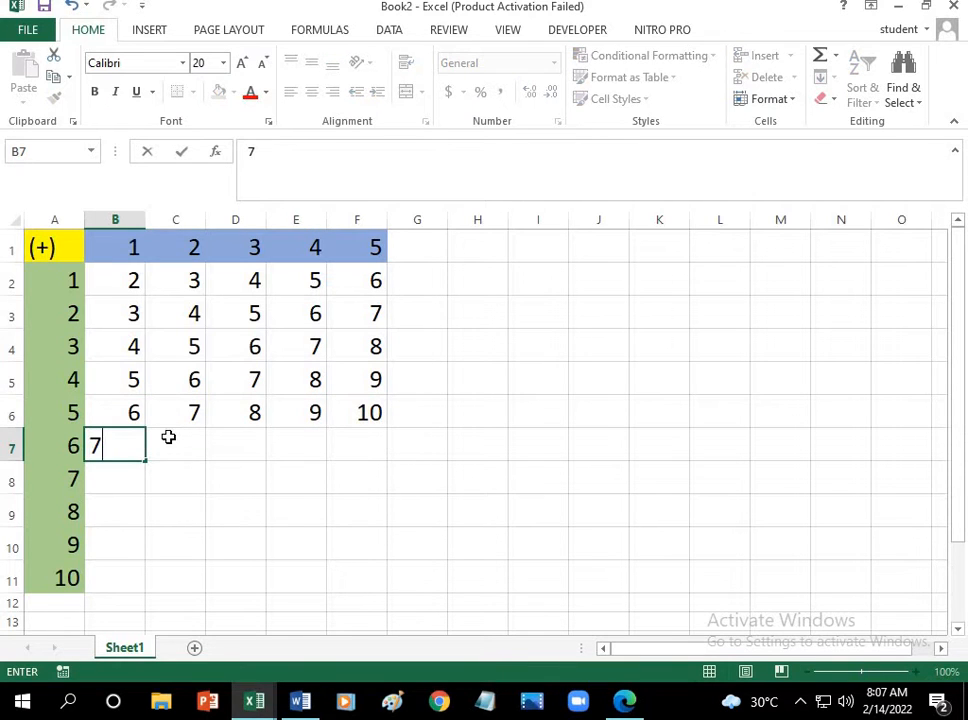
click(168, 437)
Step: Enter the sum 8 in cell C7 and extend the series from B7 and C7 across to F7
click(192, 254)
click(70, 250)
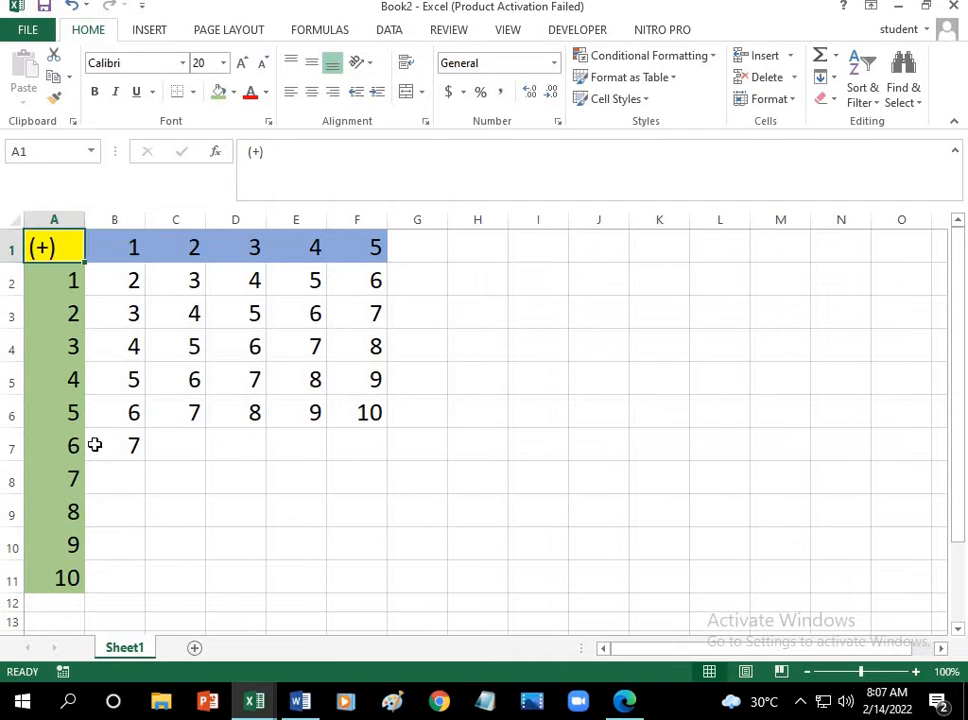
click(76, 445)
click(187, 449)
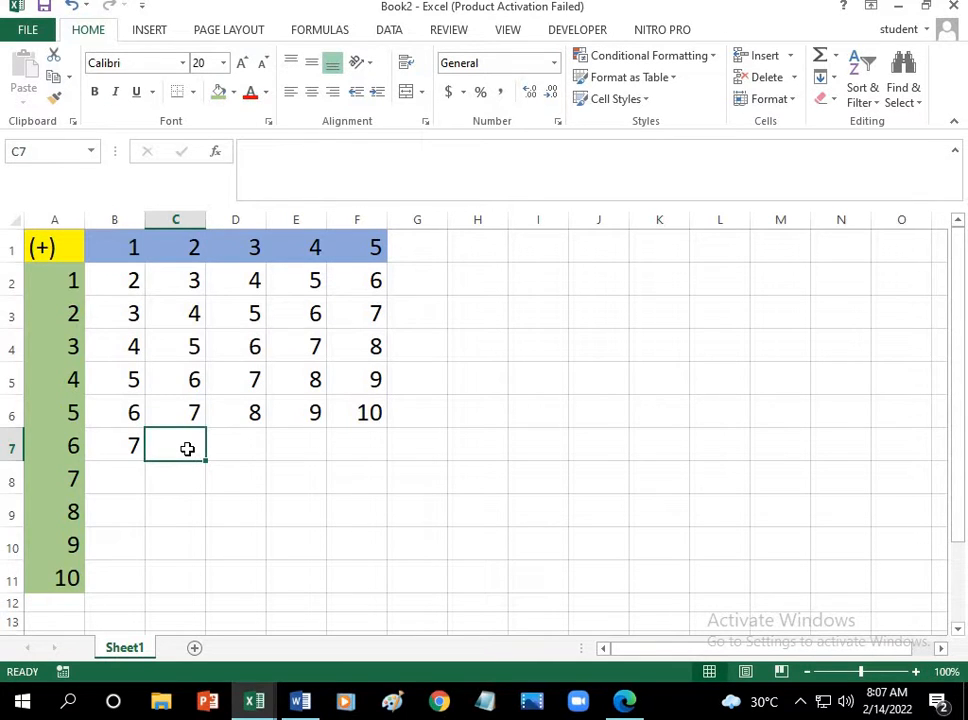
text(6)
key(BackSpace)
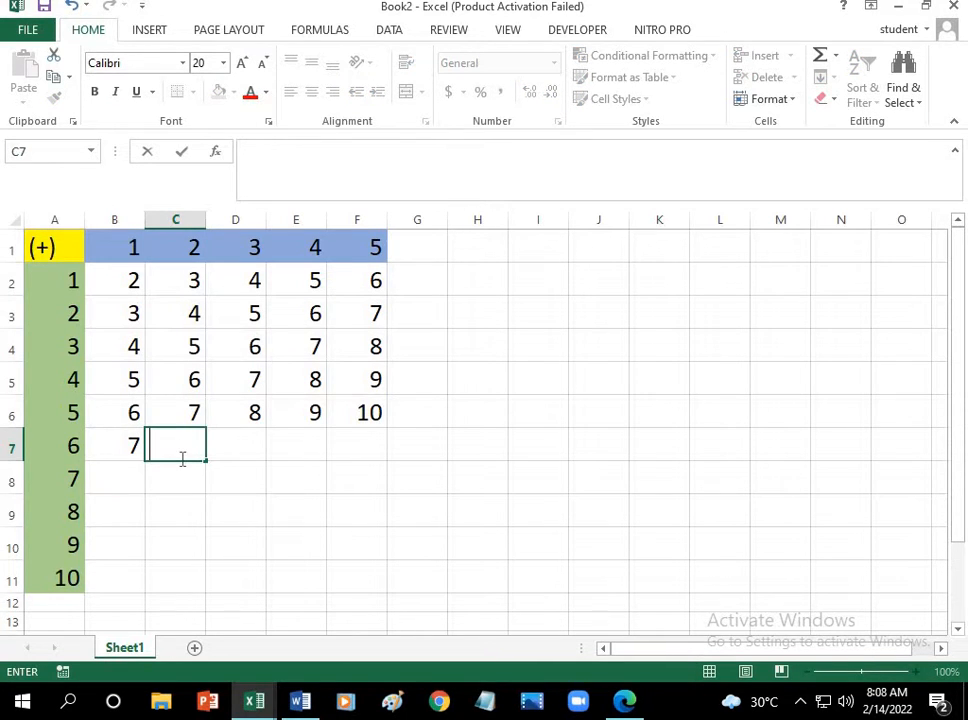
text(8)
drag(130, 443, 372, 465)
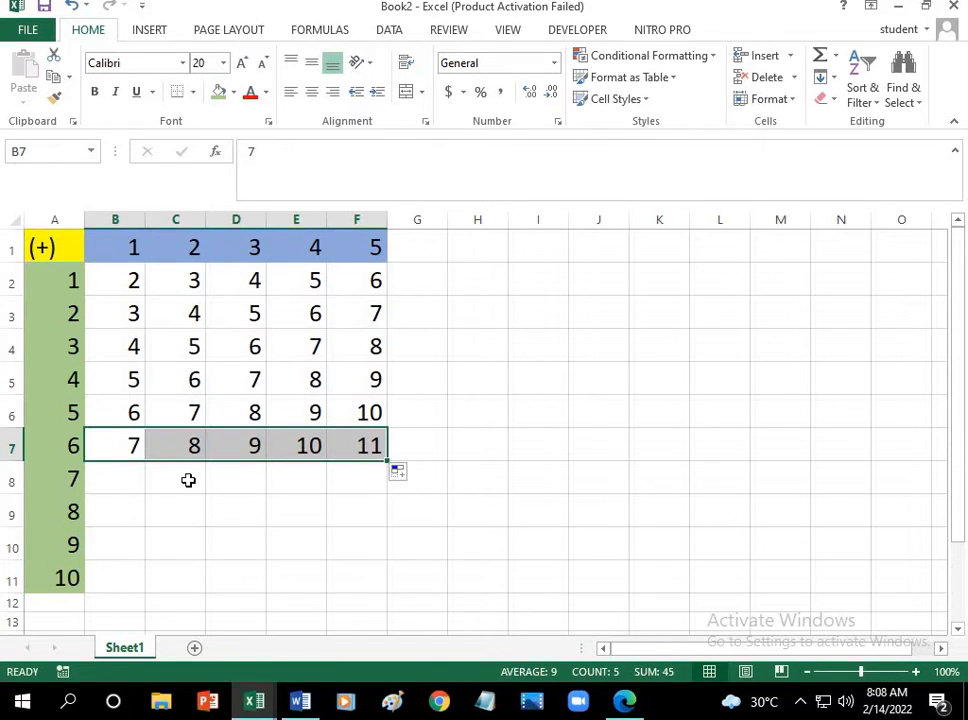
Step: Add column header 1 and row header 7, and enter the sum 8 in cell B8
click(120, 484)
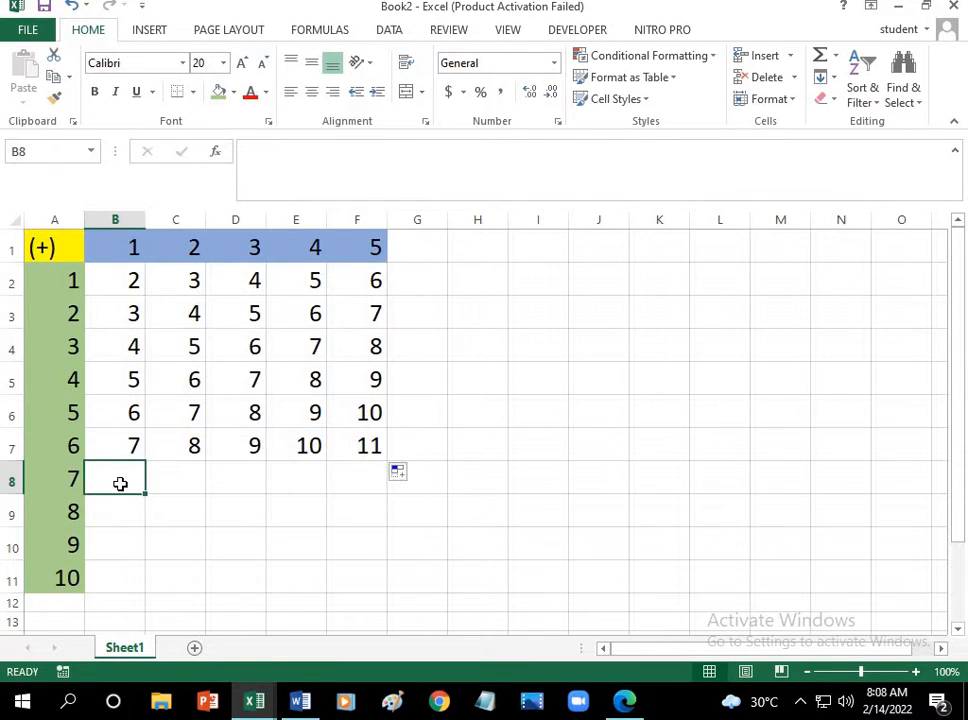
click(104, 251)
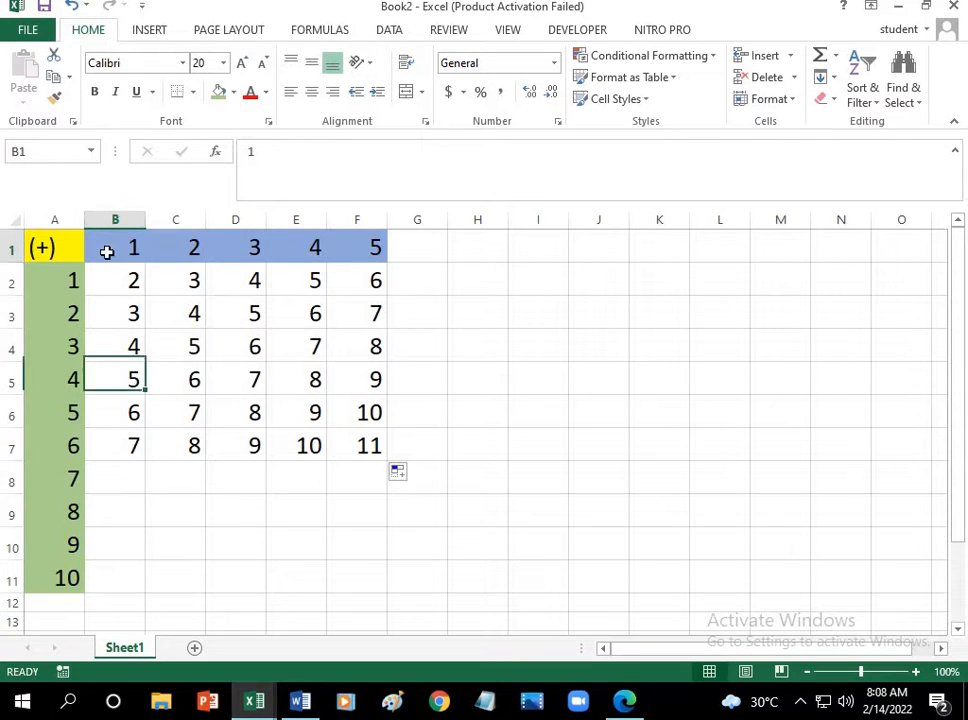
click(80, 252)
click(74, 480)
click(112, 480)
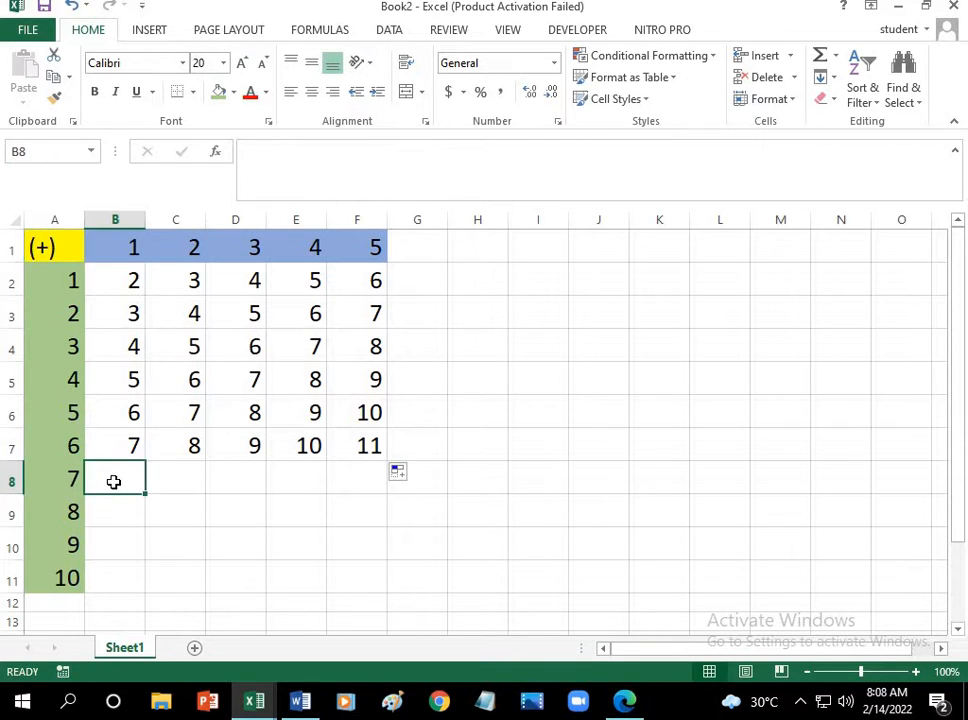
text(8)
click(169, 484)
Step: Enter the sum 9 in cell C8 and extend the series from B8 and C8 across to F8
click(190, 248)
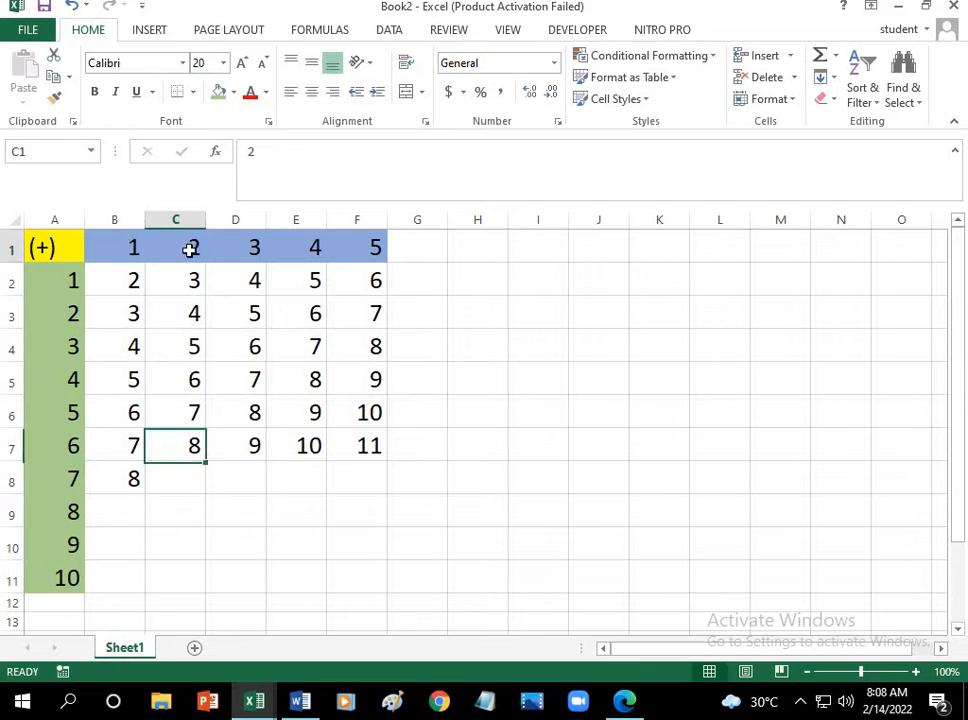
click(78, 248)
click(67, 476)
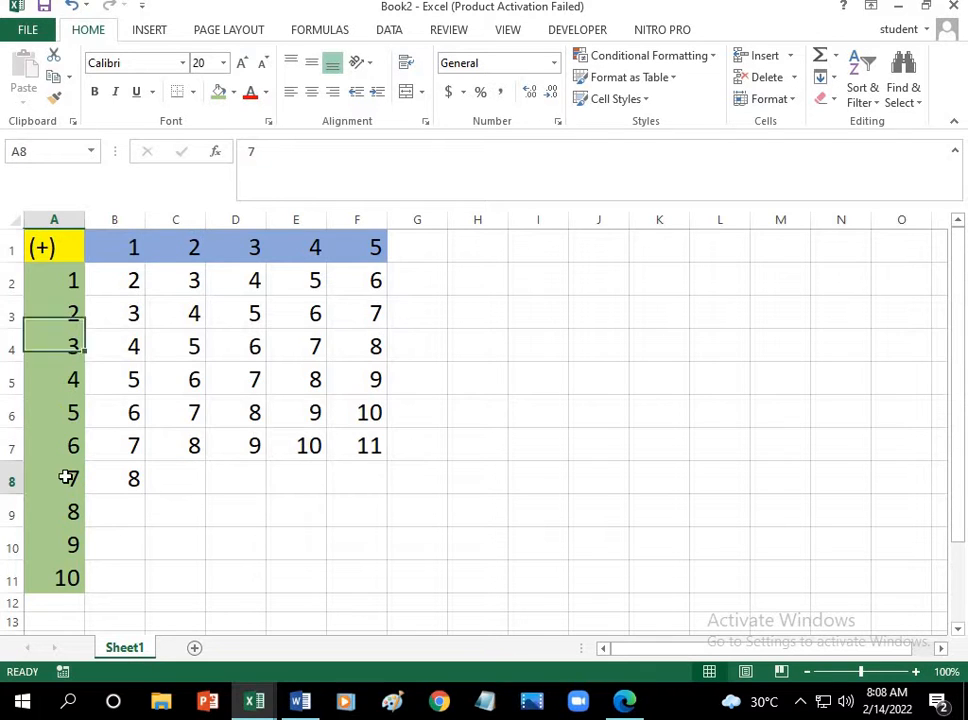
click(183, 477)
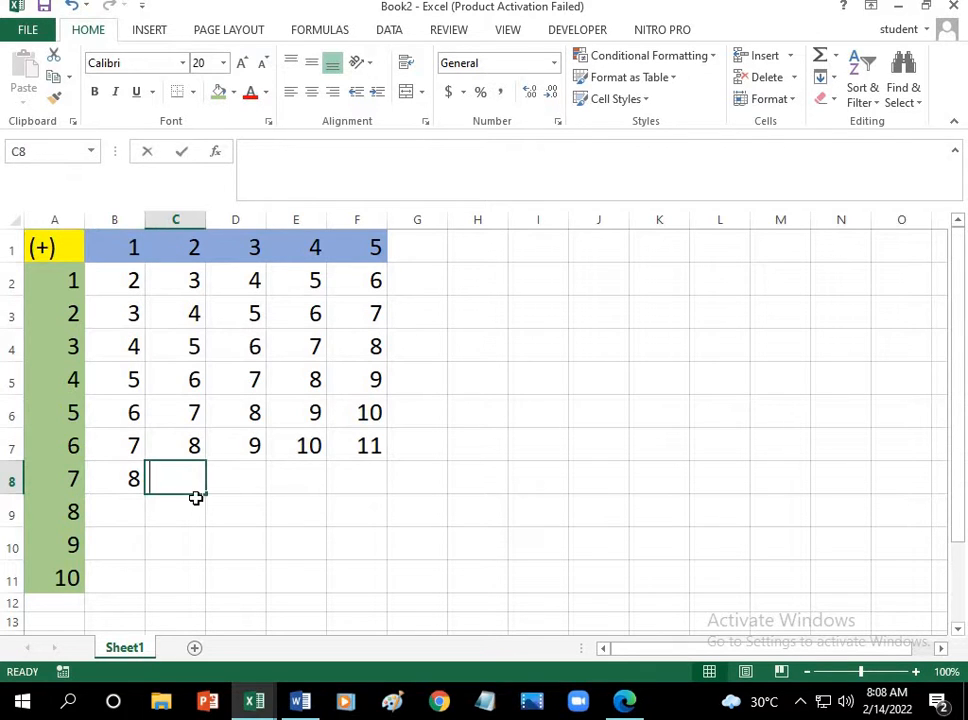
text(9)
drag(123, 480, 372, 497)
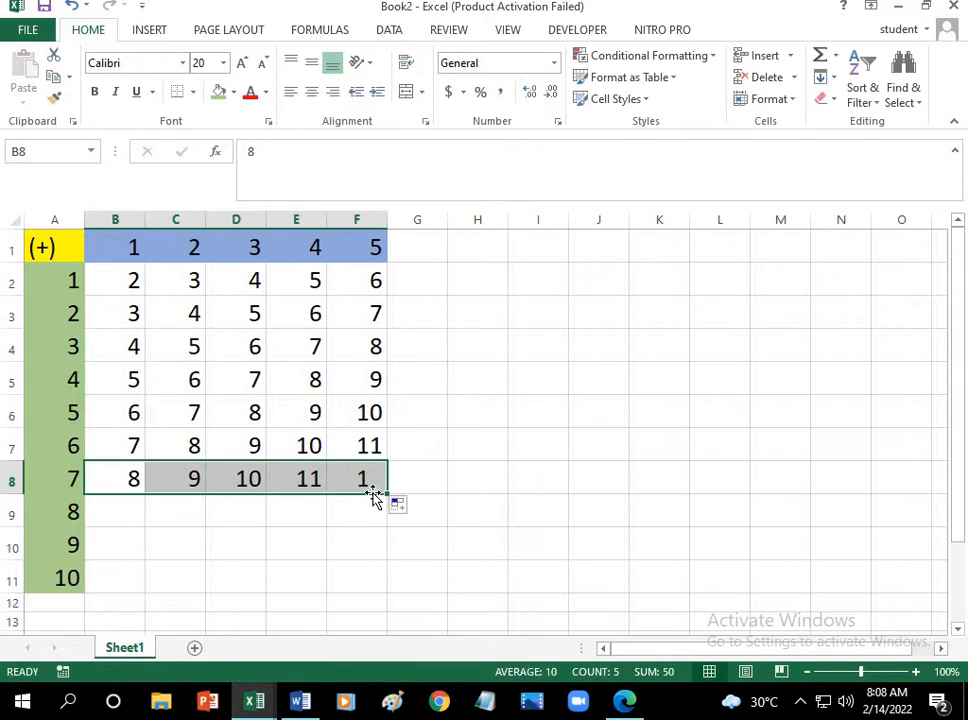
Step: Add column header 1 and row header 8, and enter the sum 9 in cell B9
click(131, 510)
click(141, 249)
click(50, 247)
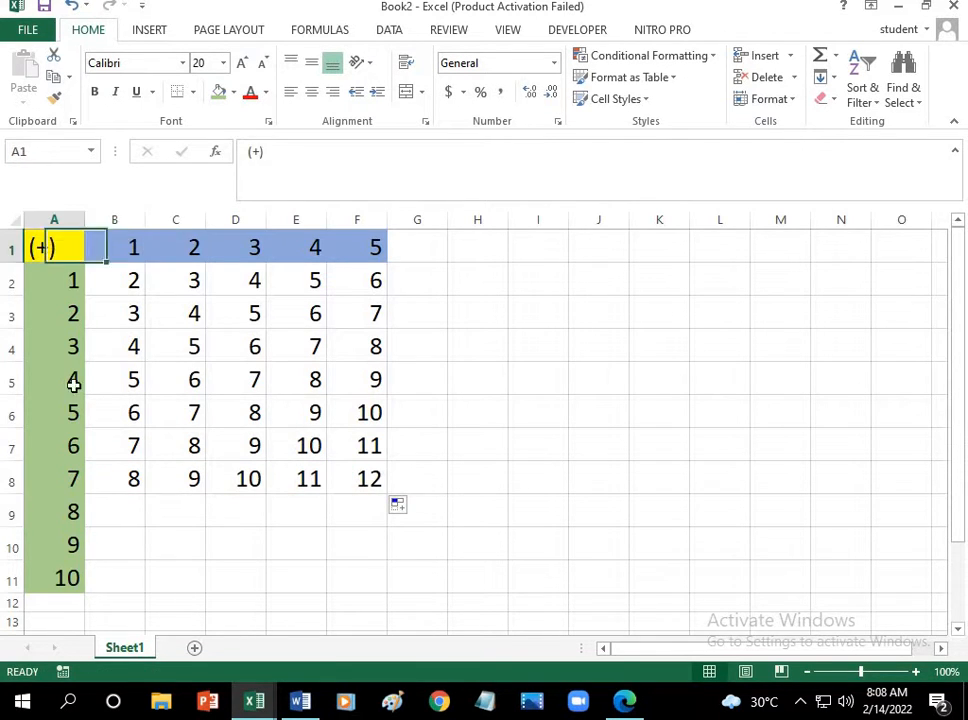
click(76, 515)
click(118, 522)
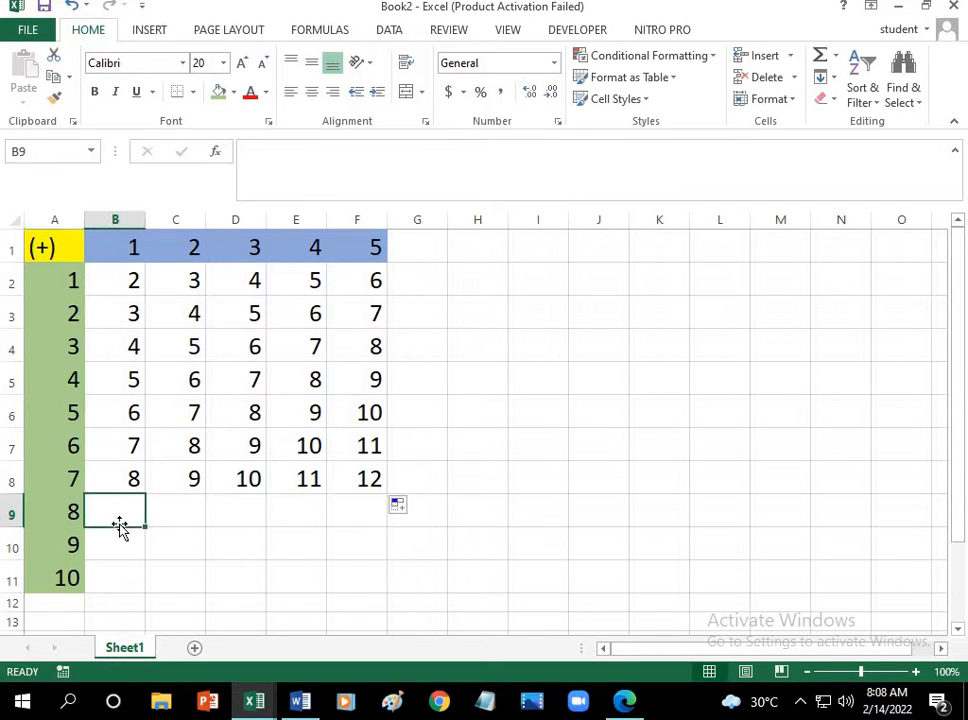
text(9)
click(195, 512)
Step: Enter the sum 10 in cell C9 and extend the series from B9 and C9 across to F9
click(194, 245)
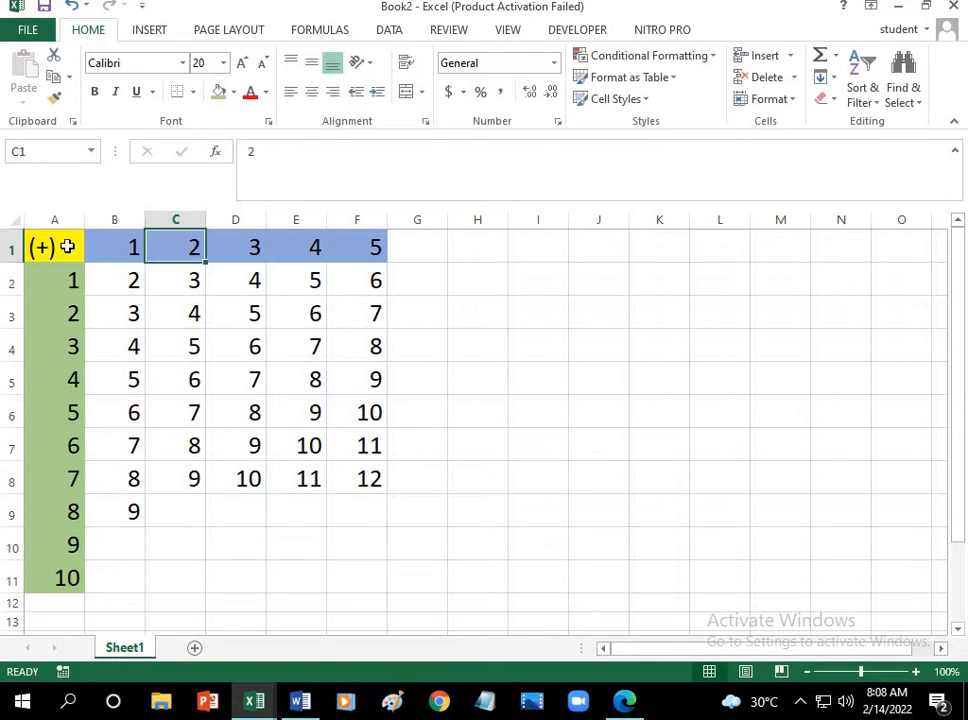
click(69, 244)
click(71, 511)
click(186, 518)
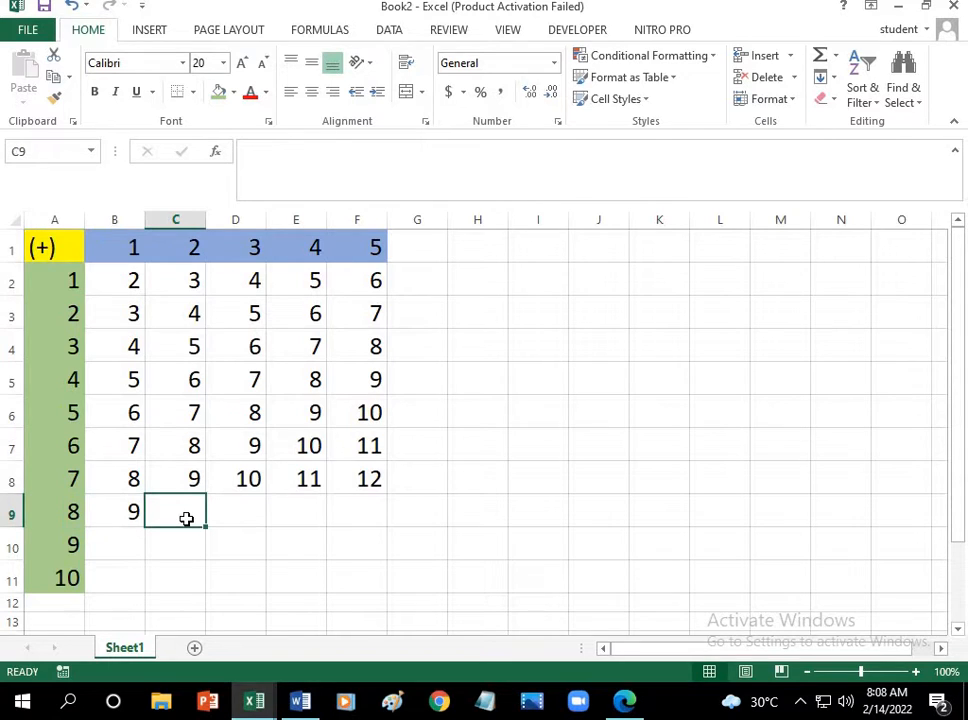
text(10)
drag(121, 515, 369, 527)
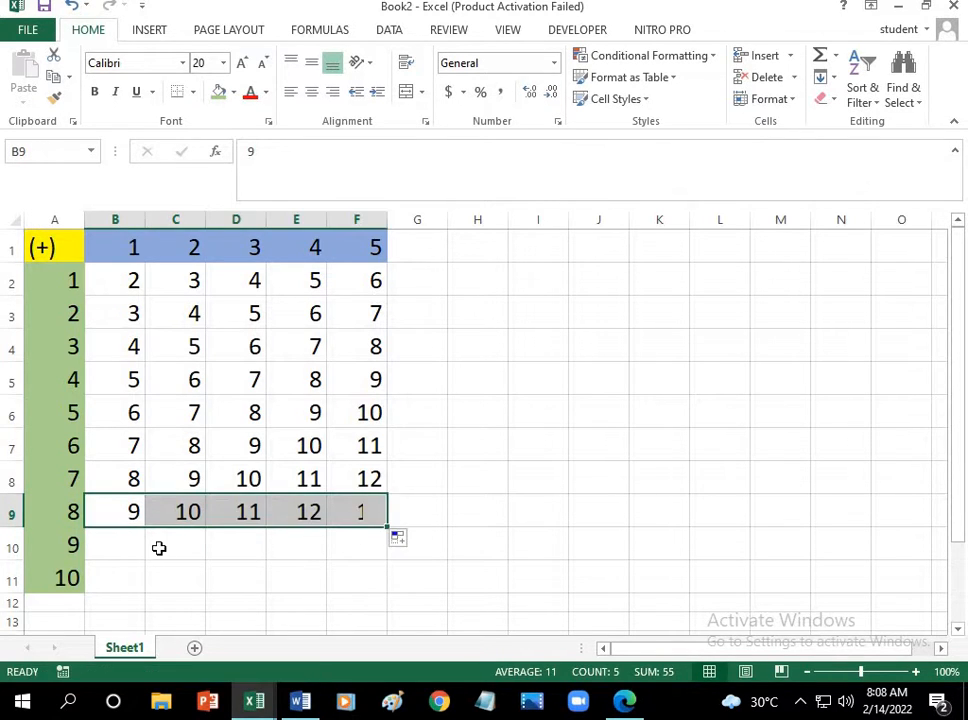
Step: Add column header 1 and row header 9, and enter the sum 10 in cell B10
click(119, 548)
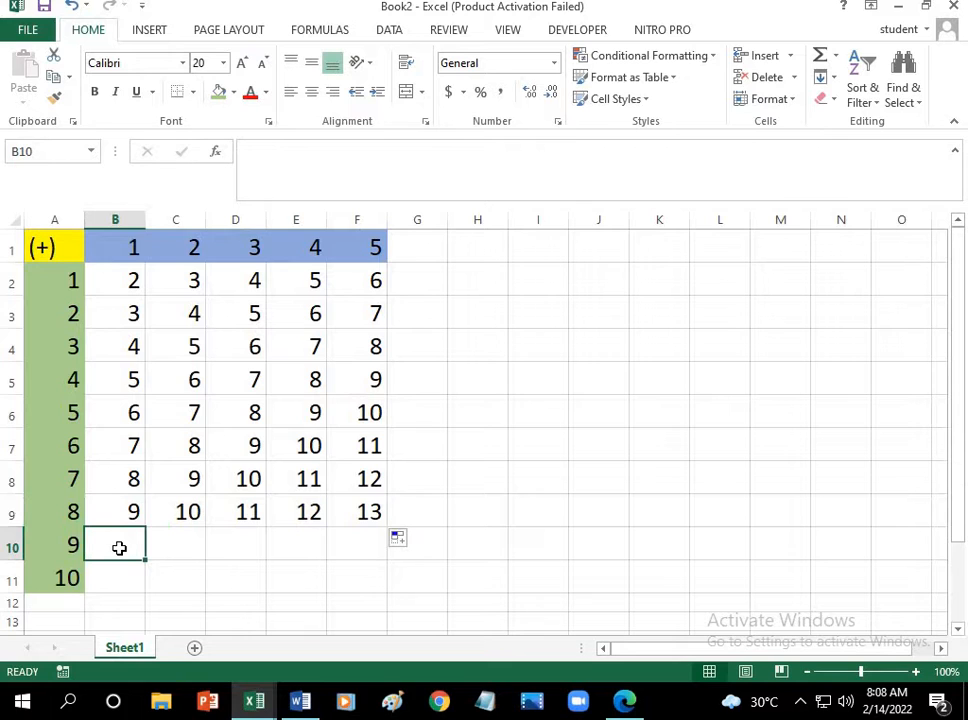
click(133, 247)
click(56, 245)
click(78, 538)
click(115, 546)
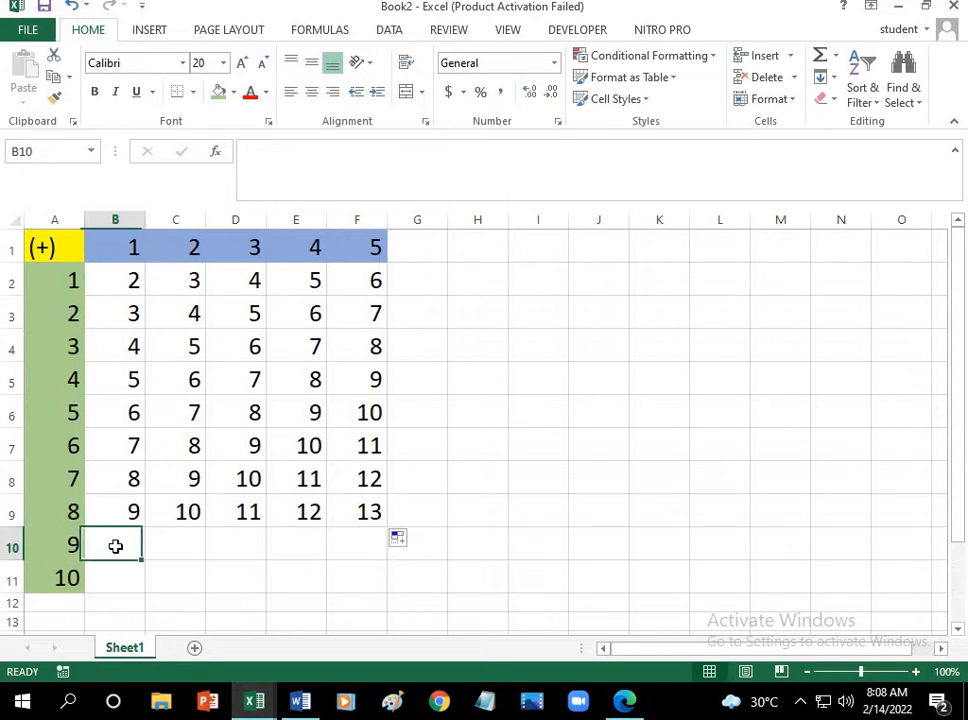
text(10)
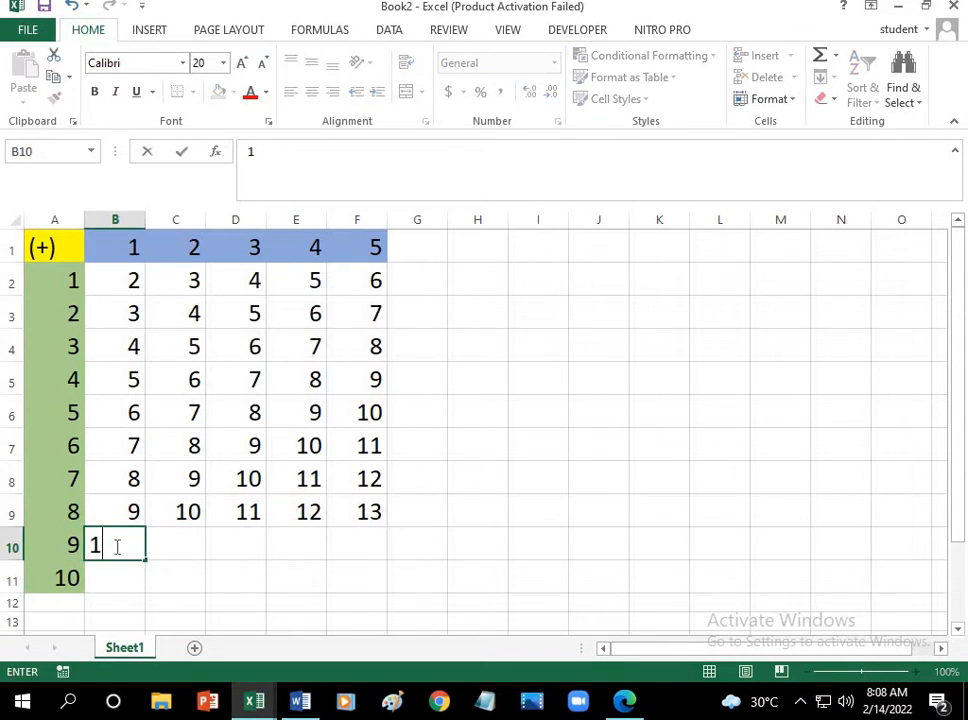
click(179, 543)
Step: Enter the sum 11 in cell C10 and extend the series from B10 and C10 across to F10
click(202, 244)
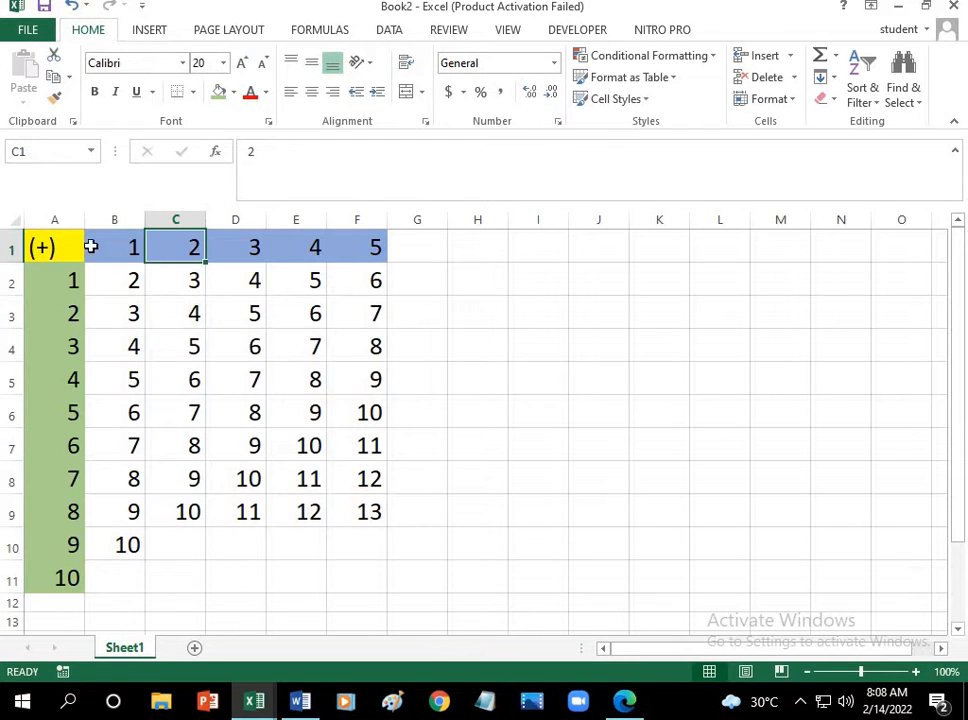
click(72, 247)
click(80, 545)
click(185, 553)
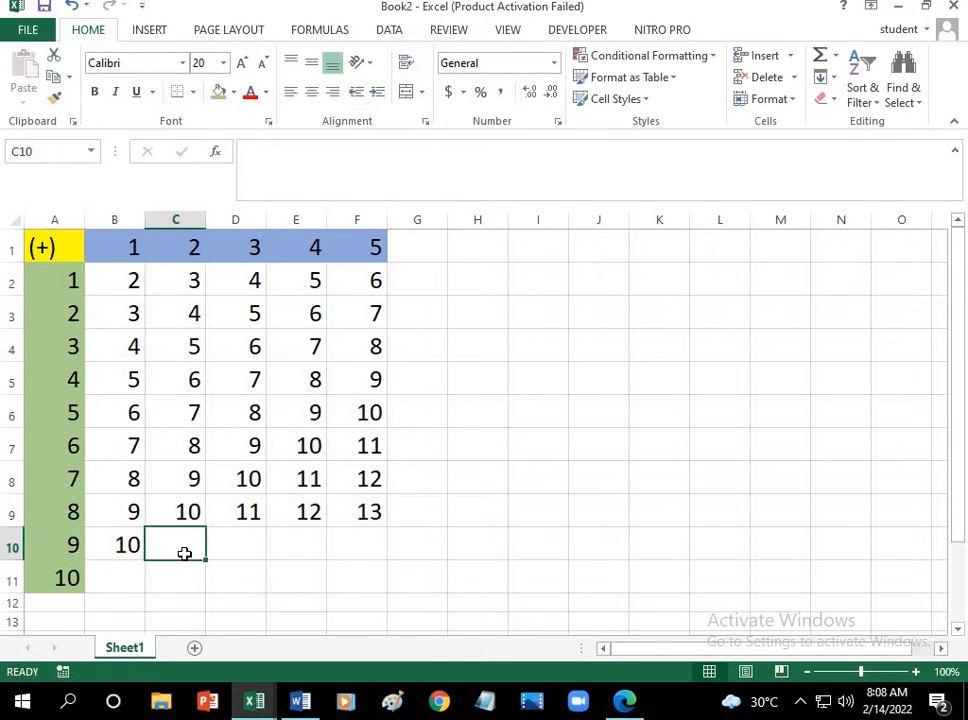
text(11)
drag(119, 546, 339, 562)
Step: Add column header 1 and row header 10, and enter the sum 11 in cell B11
click(137, 578)
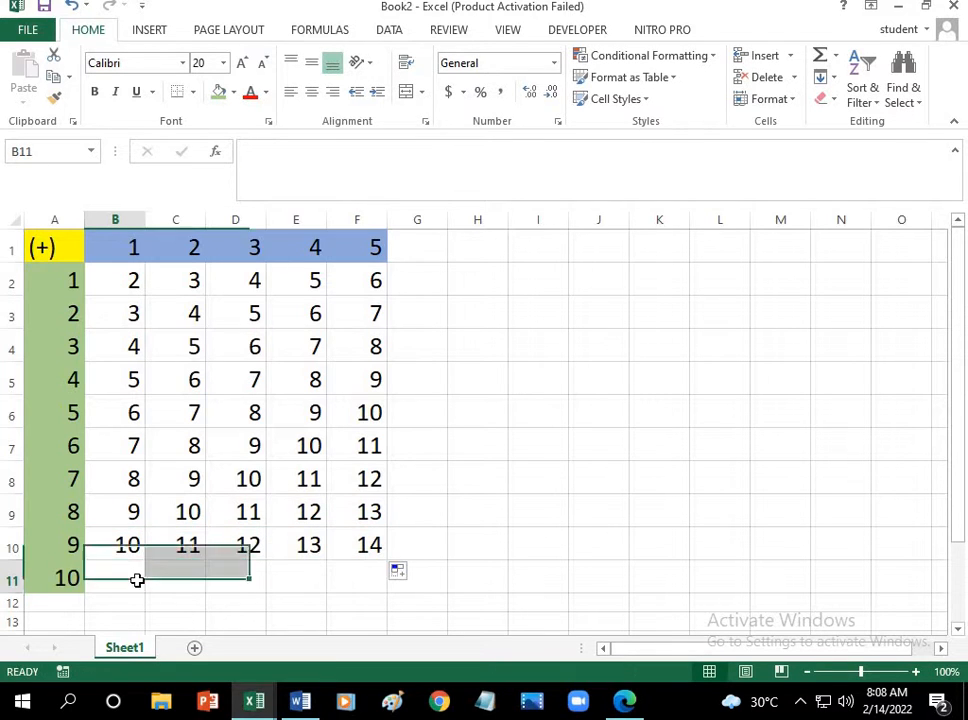
click(130, 250)
click(71, 250)
click(76, 575)
click(128, 580)
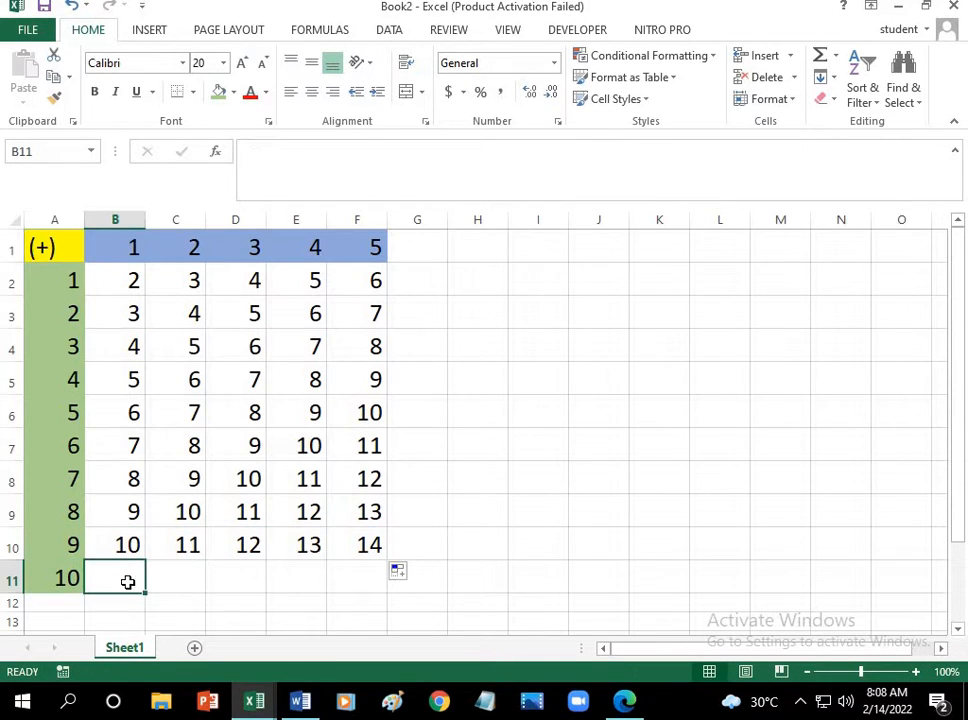
text(11)
key(Tab)
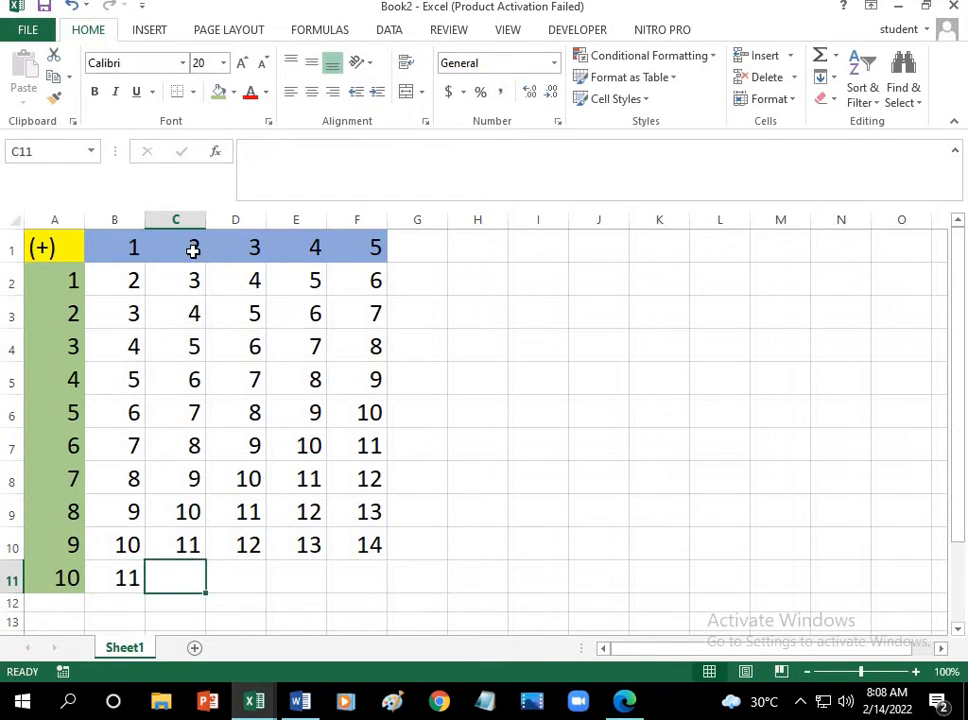
Step: Enter the sum 12 in cell C11 and extend the series from B11 and C11 across to F11
click(193, 251)
click(39, 249)
click(76, 577)
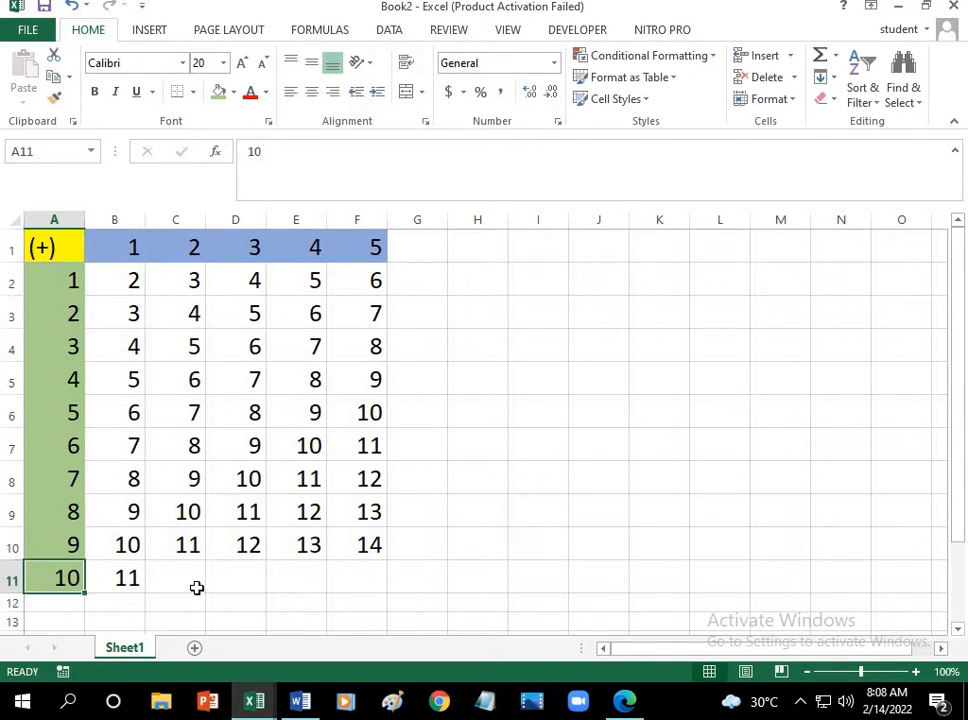
click(197, 585)
text(12)
click(130, 578)
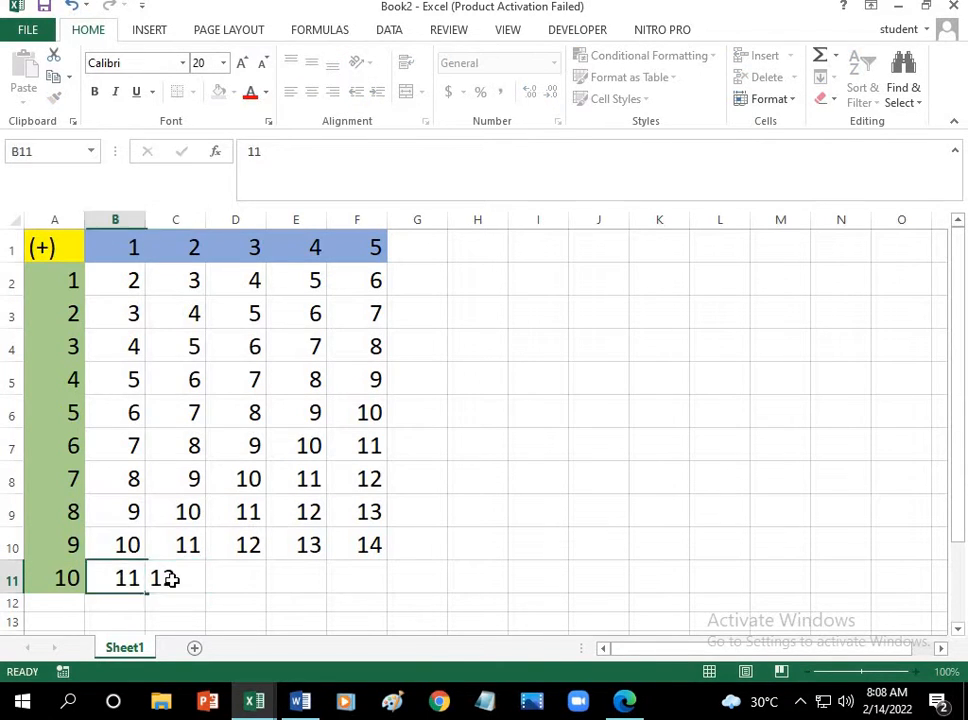
mouse_move(171, 580)
mouse_down()
mouse_move(200, 598)
mouse_move(378, 588)
mouse_up()
click(308, 470)
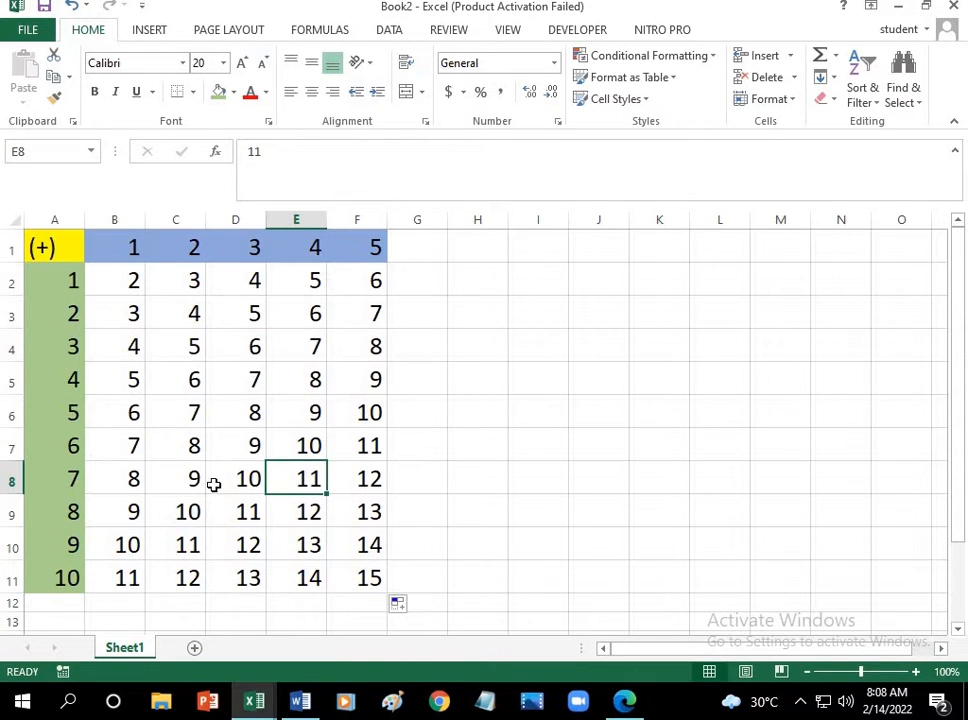
Step: Rename the Sheet1 worksheet as ADDITION
right_click(127, 650)
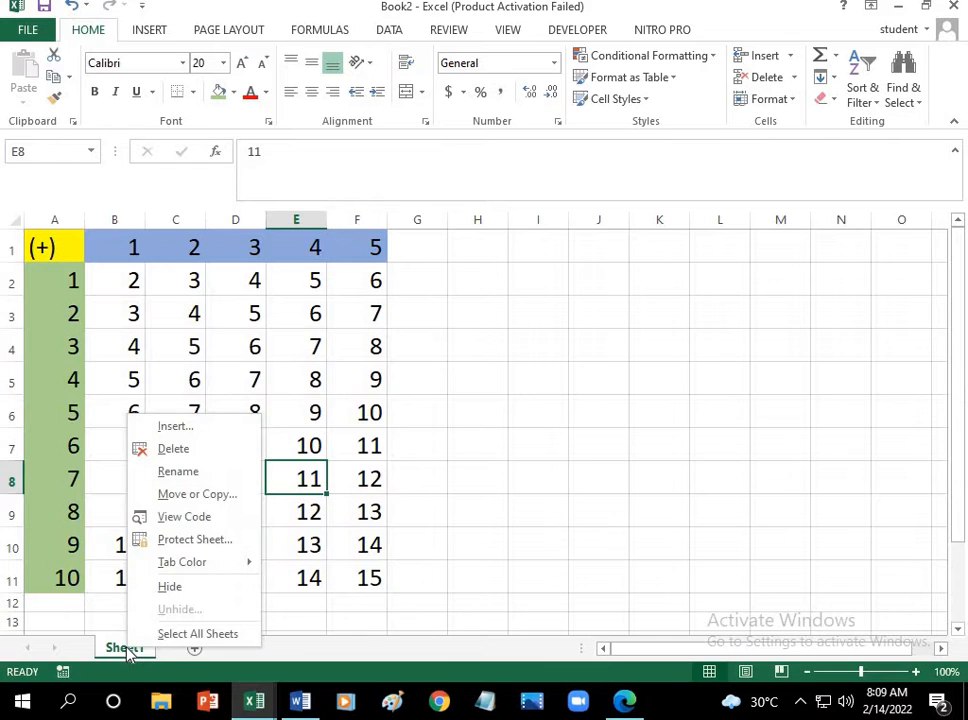
click(199, 480)
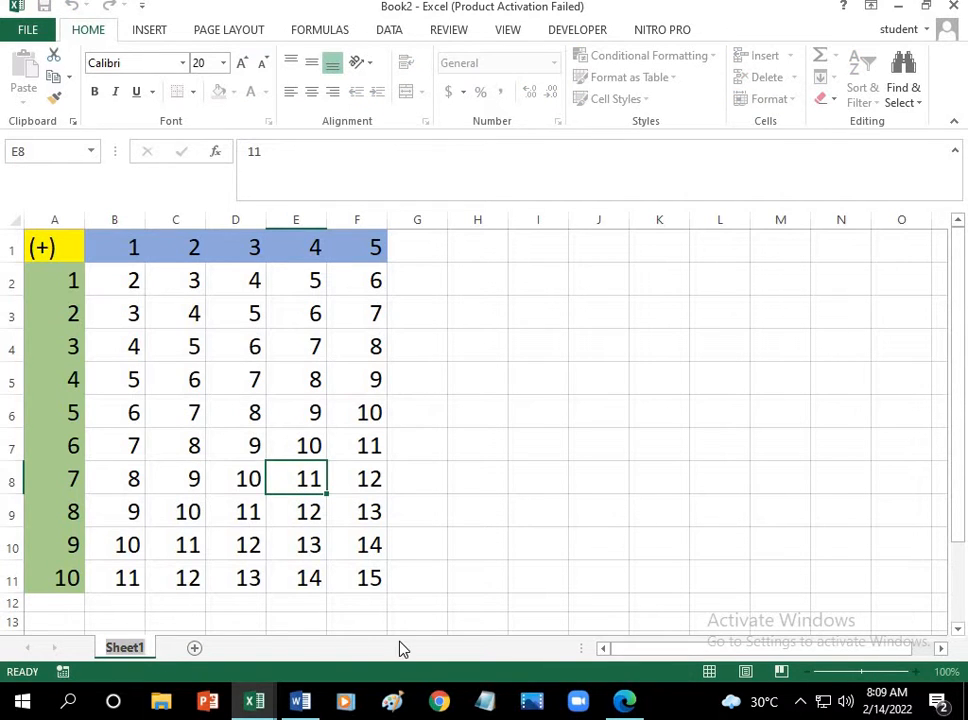
key(BackSpace)
text(ADD)
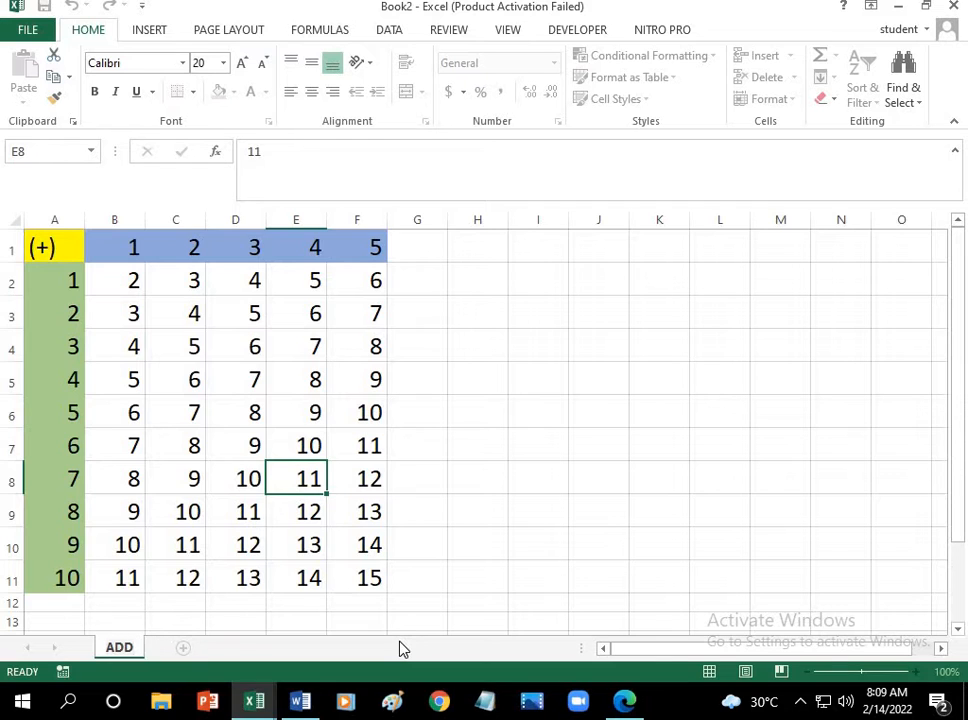
text(ITION)
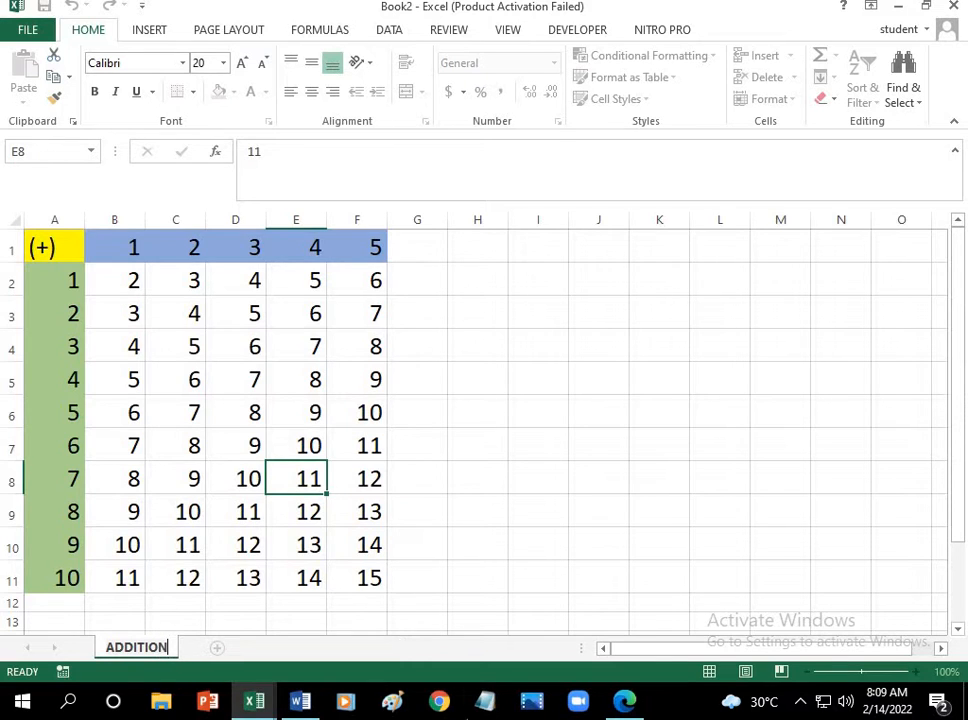
key(Return)
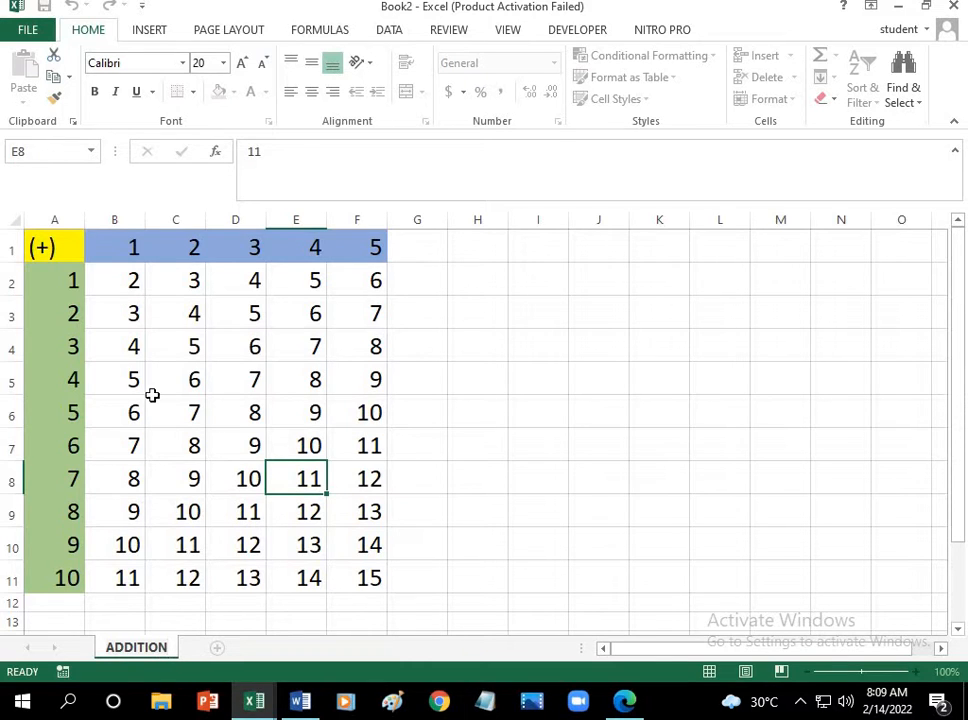
Step: Add a new worksheet after the ADDITION sheet and return to the ADDITION sheet
click(219, 650)
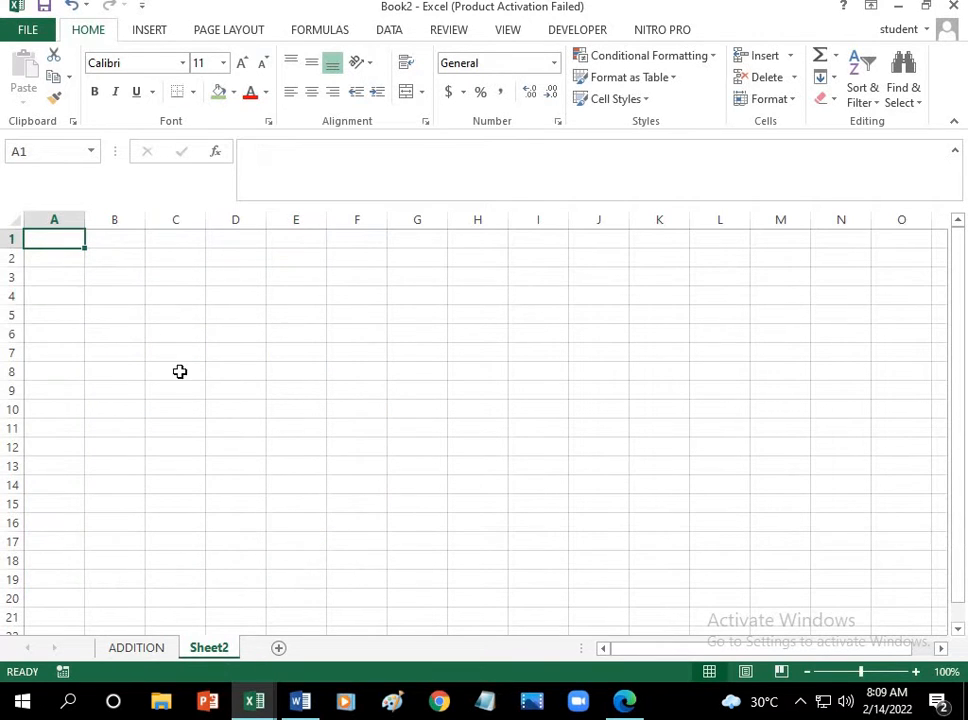
click(137, 648)
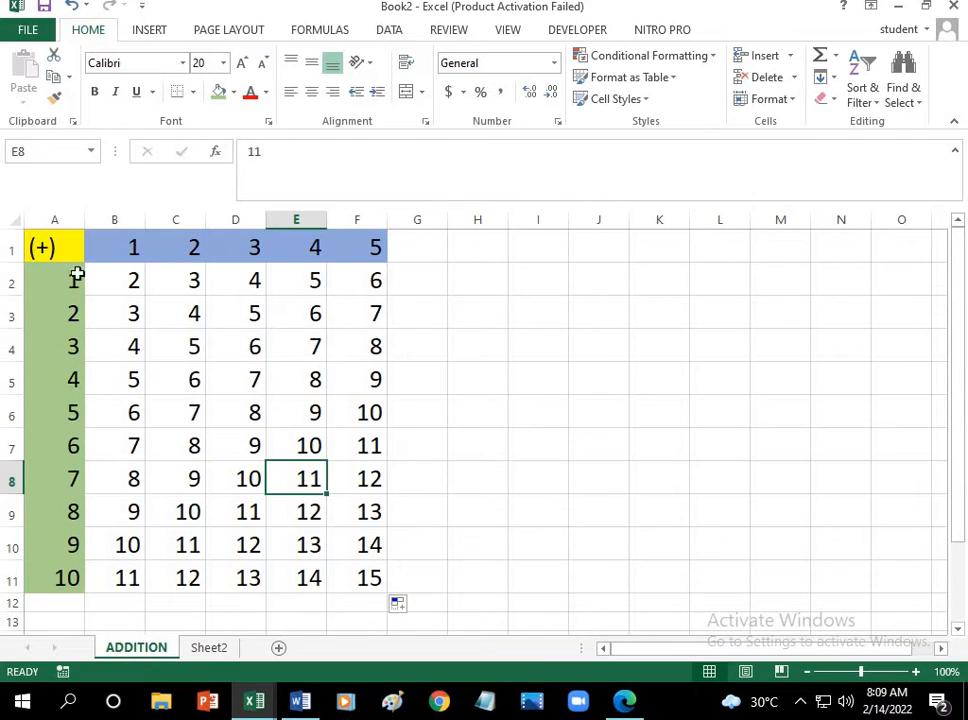
Step: Go to Sheet2 and enter the subtraction symbol (-) in cell A1
click(60, 250)
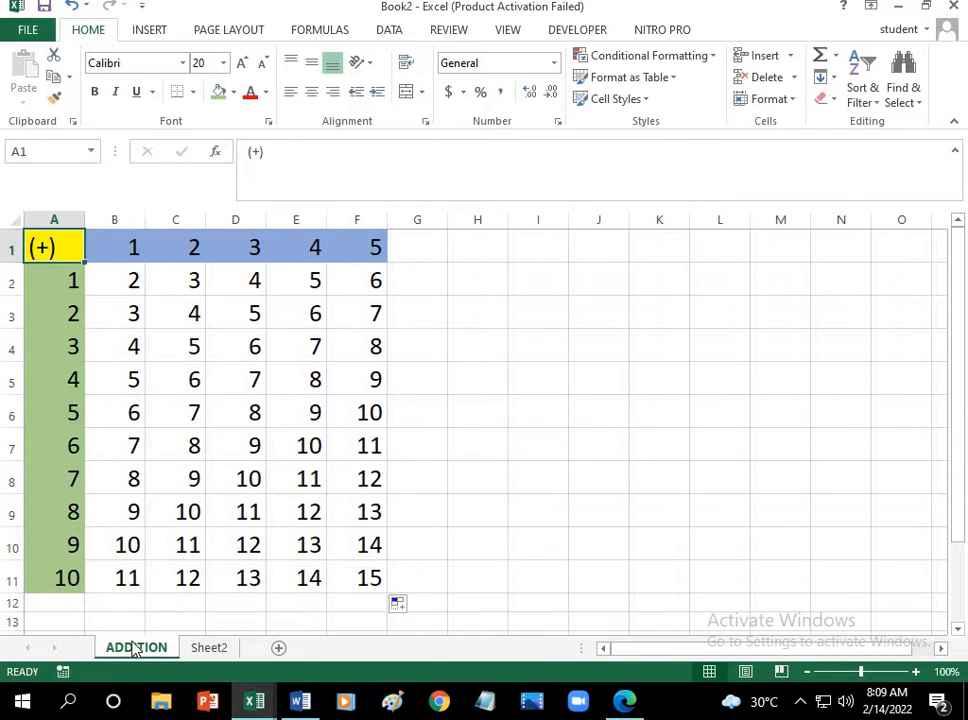
click(209, 648)
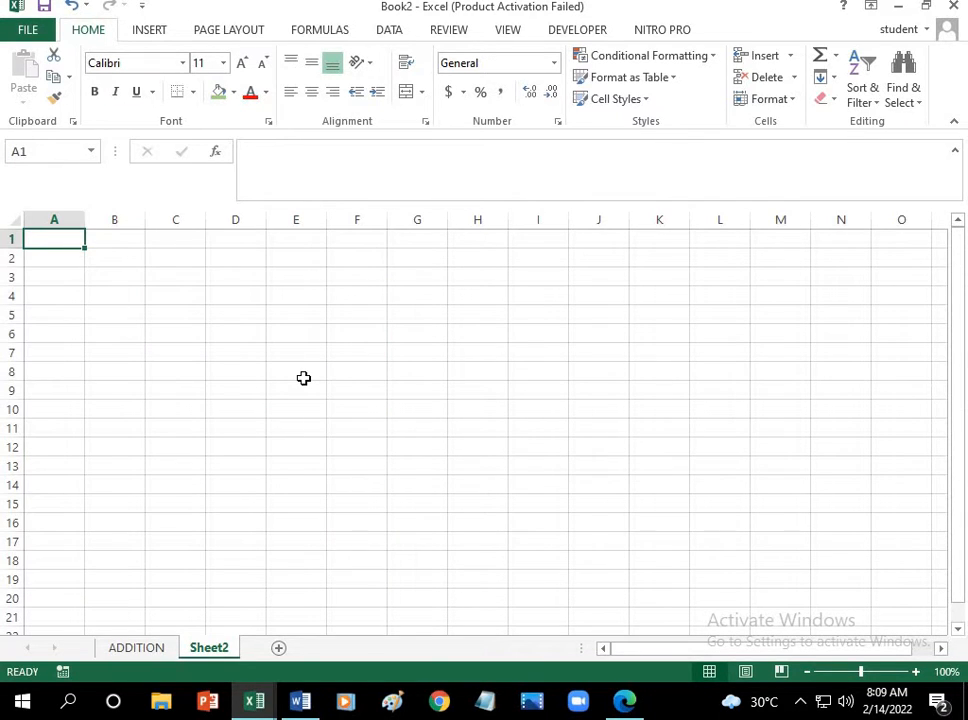
text((-)
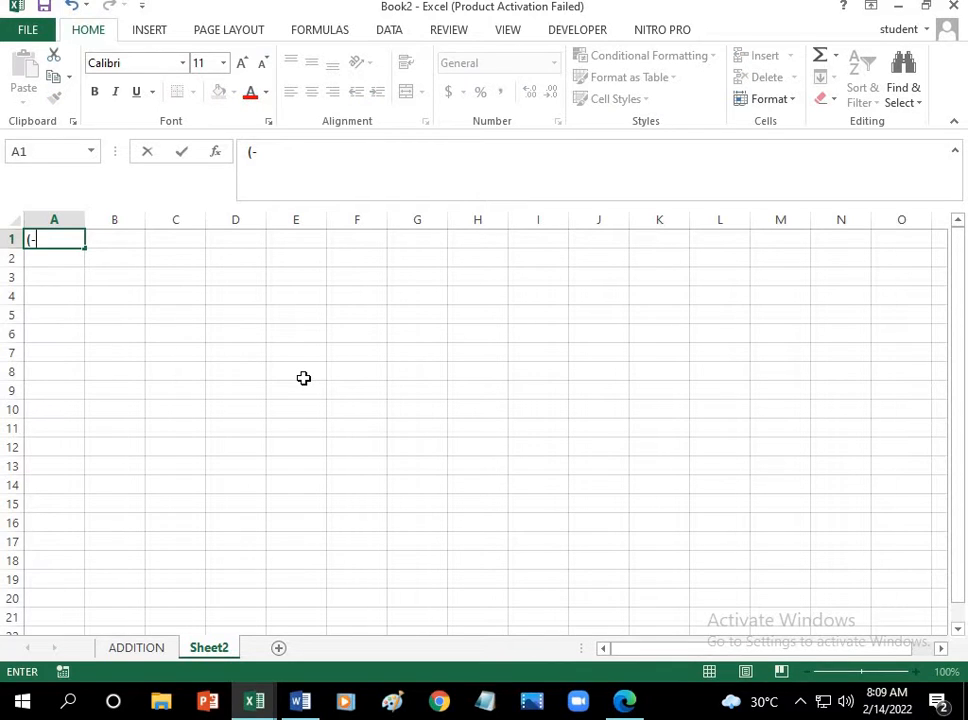
key(Return)
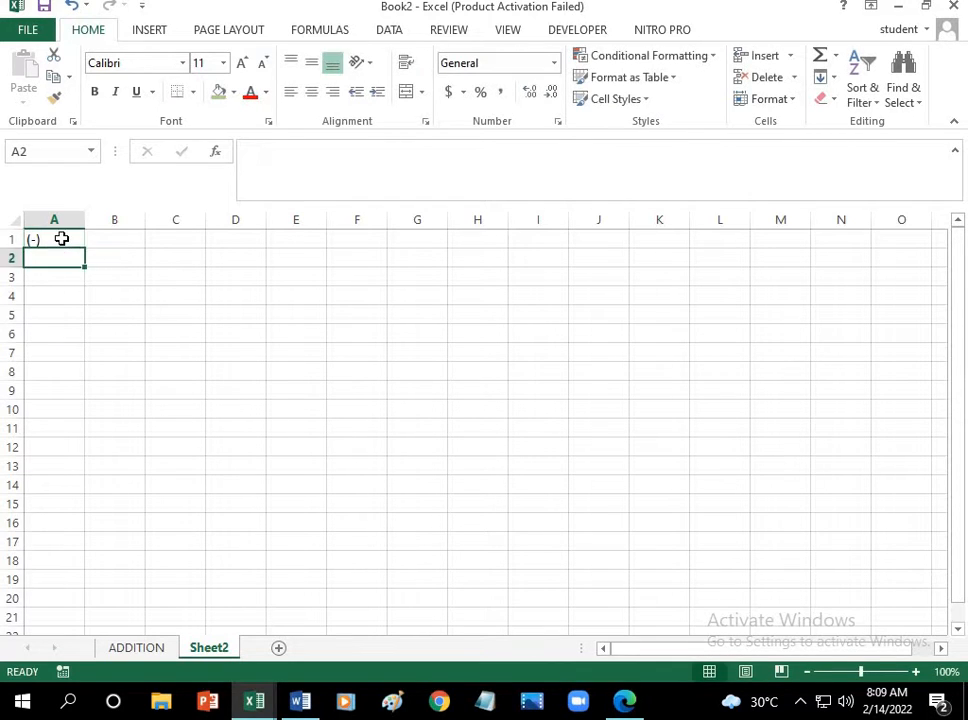
Step: Enter row headers 1 and 2 in A2 and A3 and extend the series down to 10 in A11
click(47, 239)
click(49, 258)
text(1)
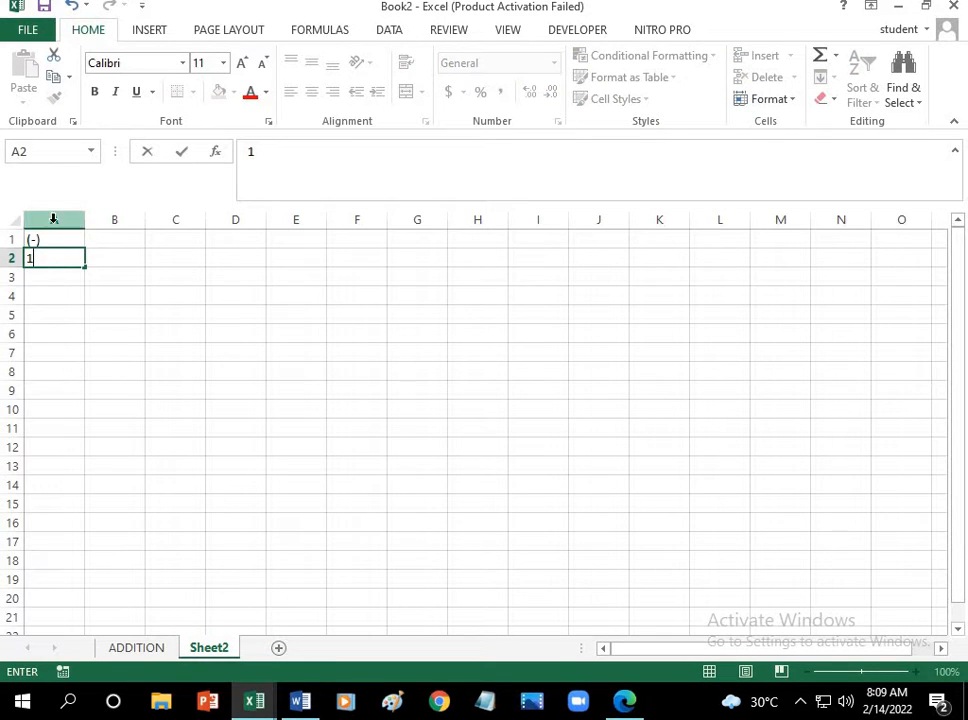
click(45, 281)
text(2)
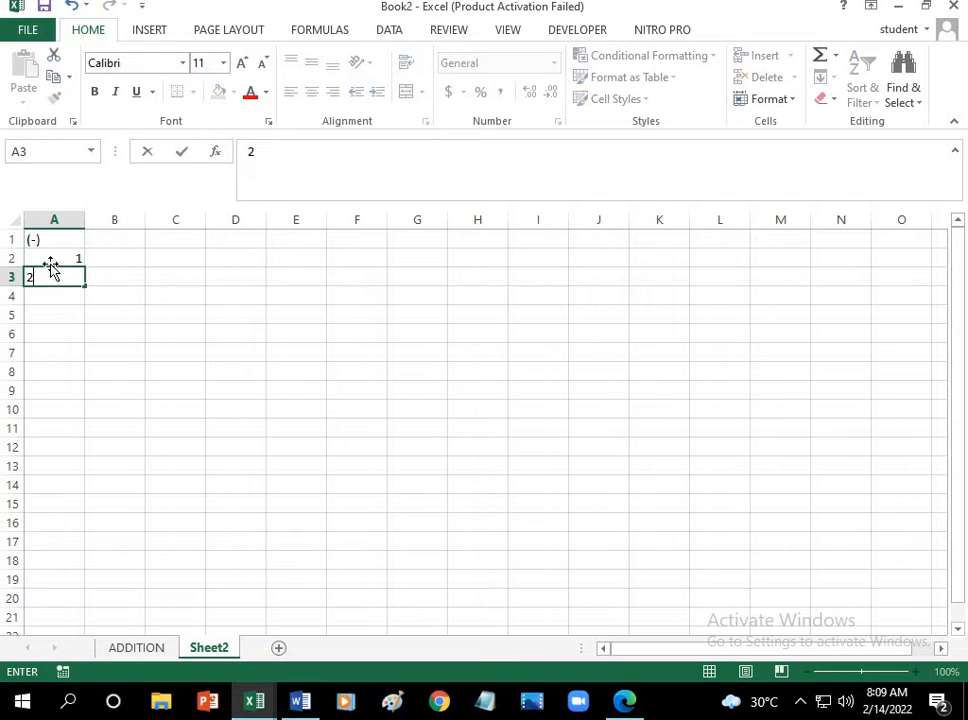
drag(48, 257, 43, 410)
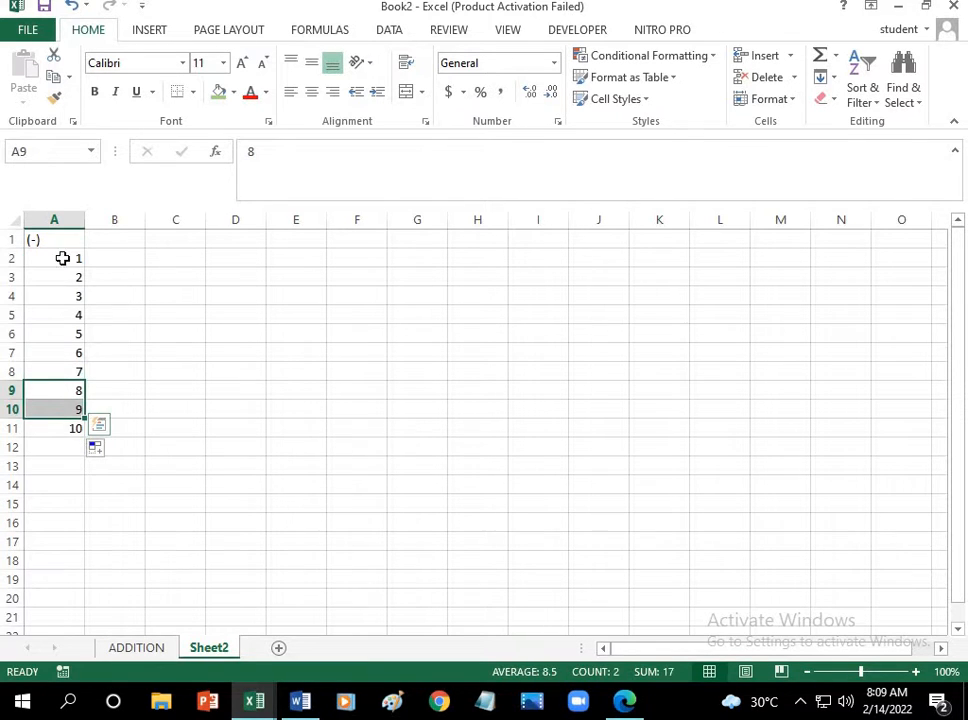
Step: Enter column headers 10 and 20 in B1 and C1 and extend the series across to 50 in F1
click(125, 240)
text(1)
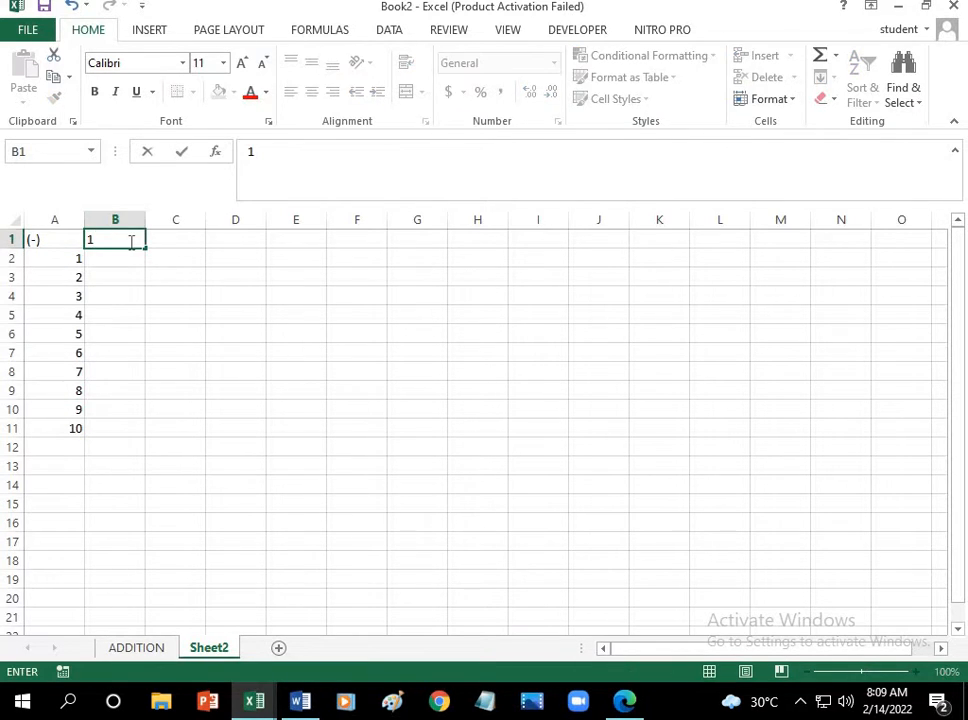
text(0)
click(173, 241)
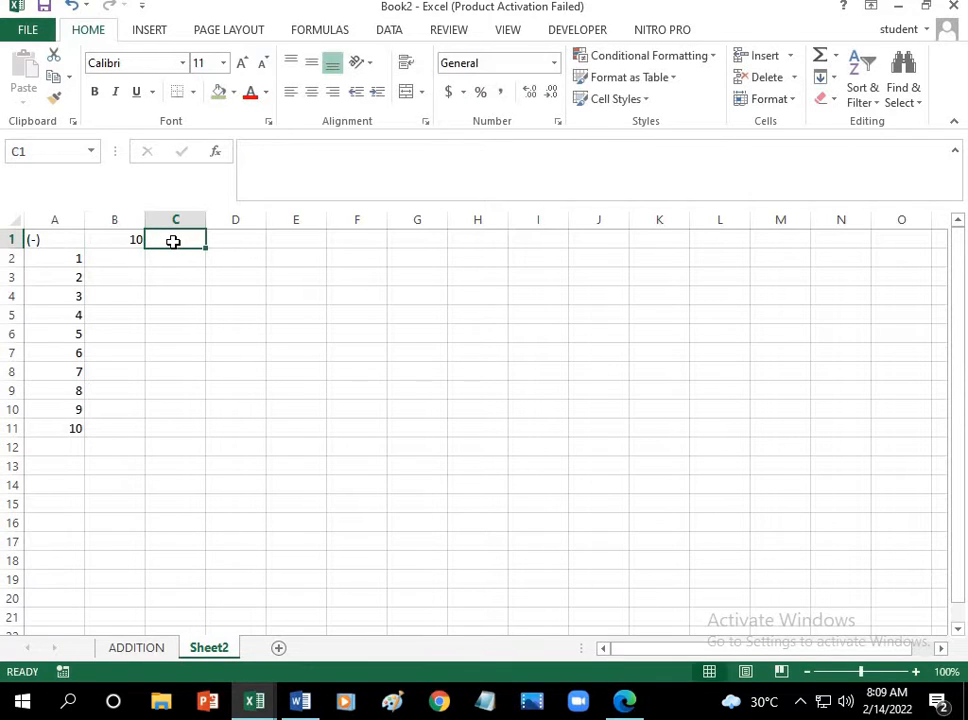
text(20)
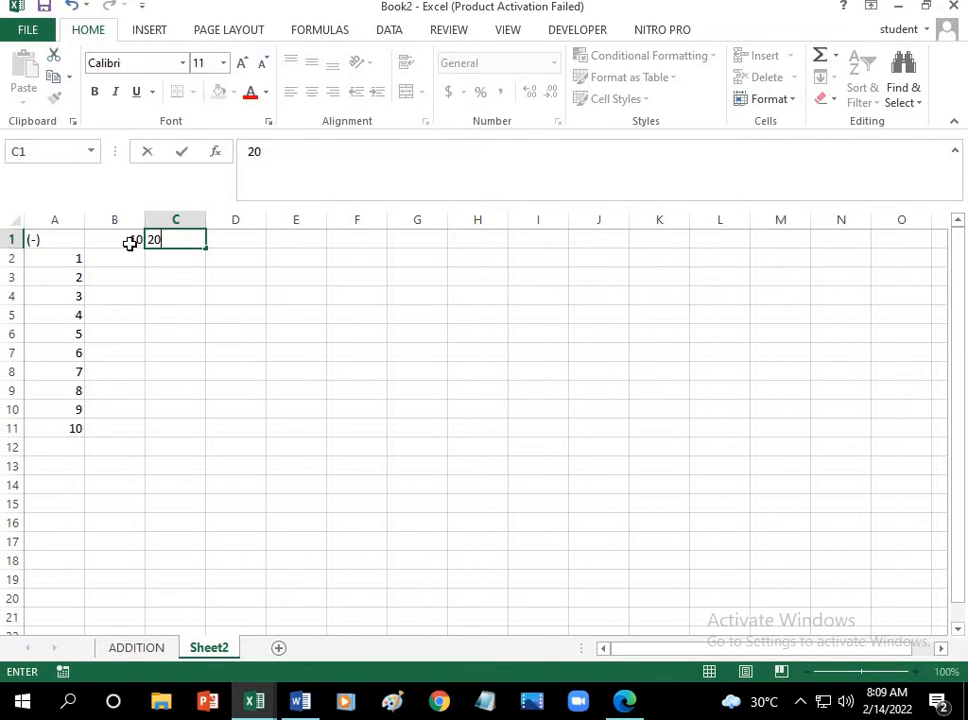
drag(128, 241, 196, 244)
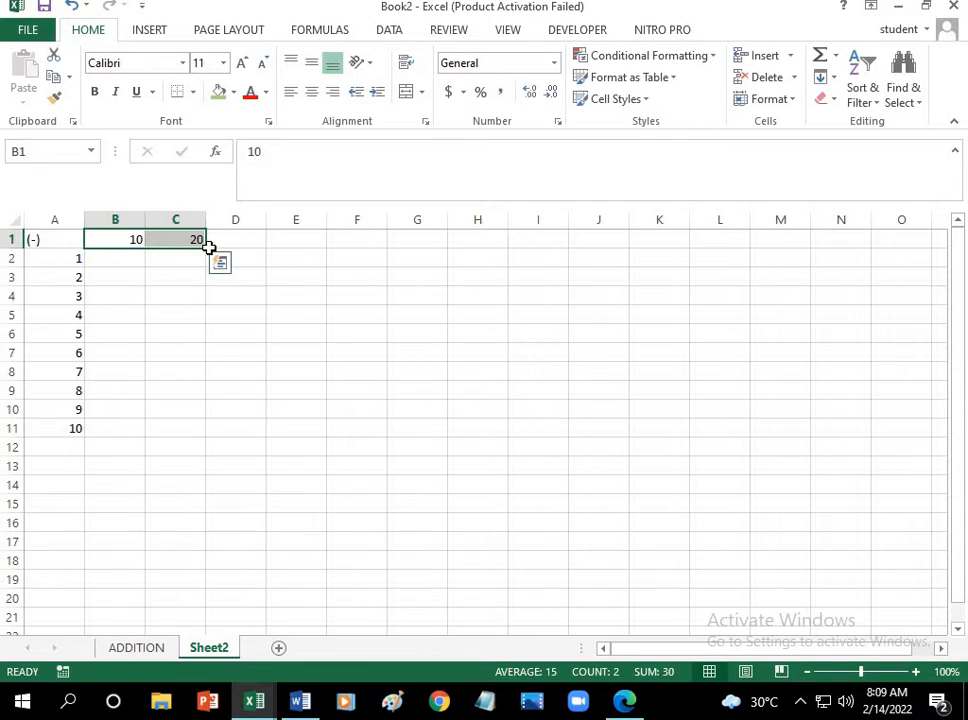
click(208, 247)
drag(135, 242, 365, 253)
Step: Set the font size of the table range A1:F11 to 20
drag(55, 240, 347, 430)
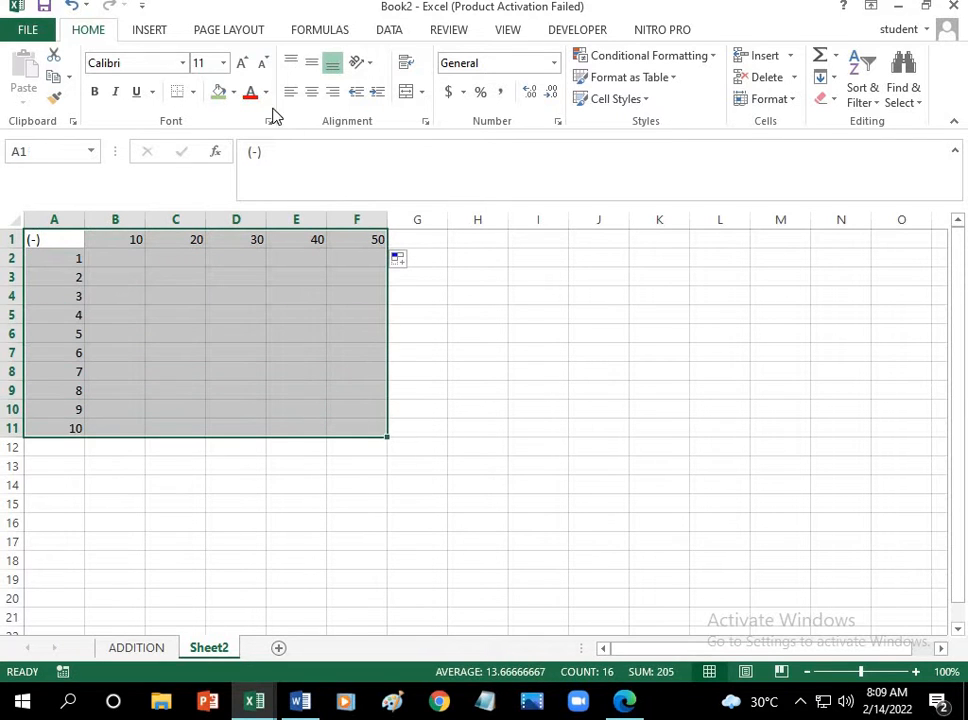
click(241, 63)
click(222, 64)
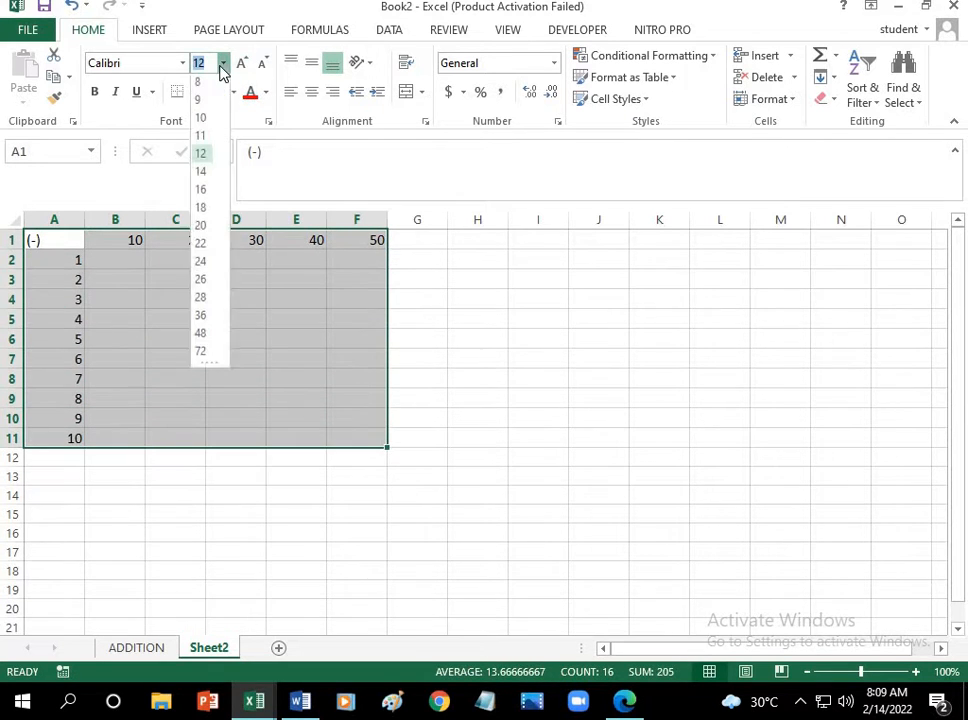
click(205, 225)
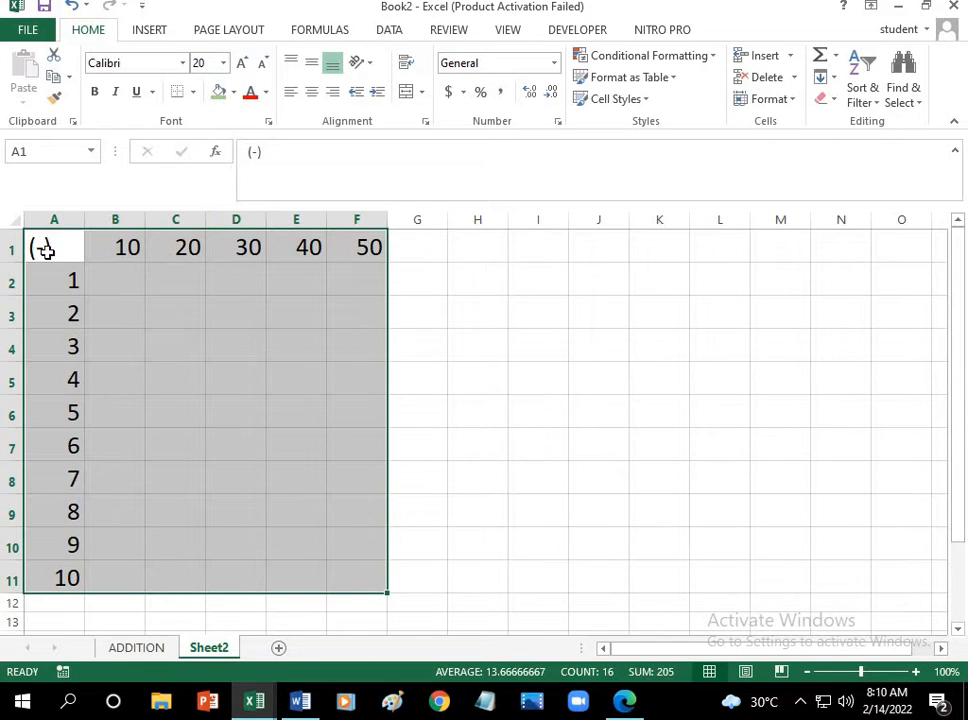
Step: Fill the (-) cell A1 with yellow
click(52, 253)
click(232, 92)
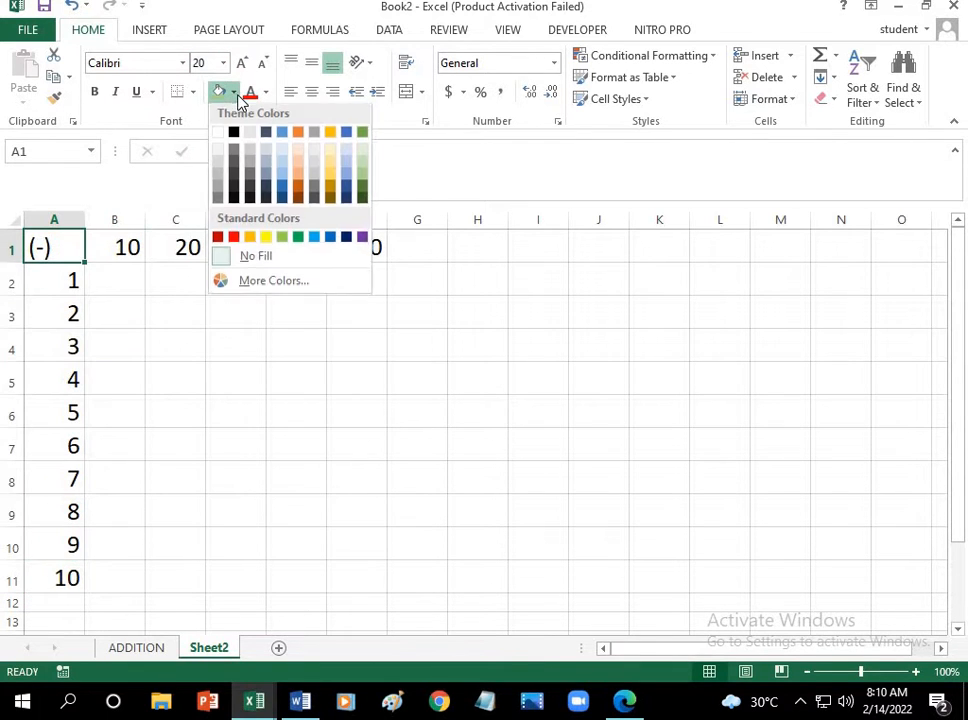
click(261, 240)
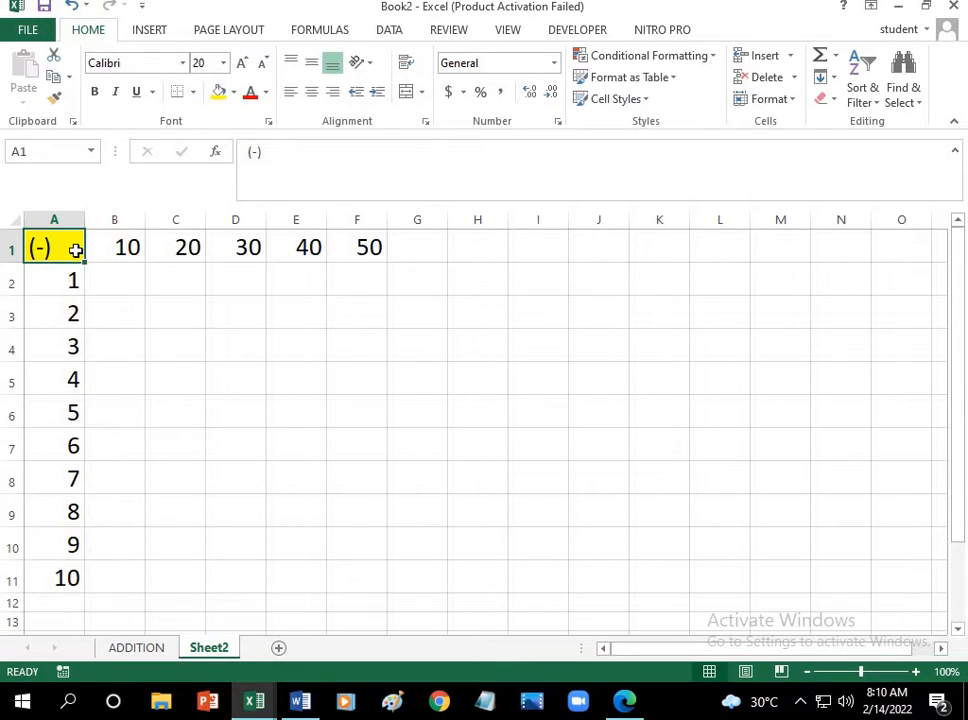
Step: Center the contents of the table range A1:F11 horizontally
drag(75, 251, 334, 571)
click(312, 92)
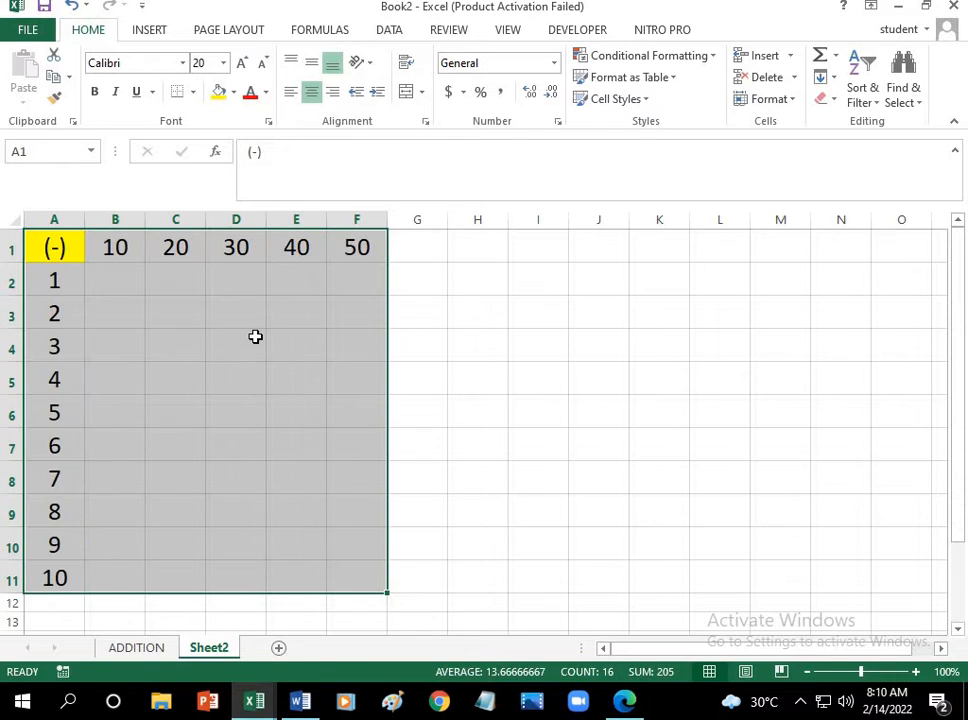
click(255, 336)
Step: Fill the column headers B1:F1 with a light gold theme color
click(132, 279)
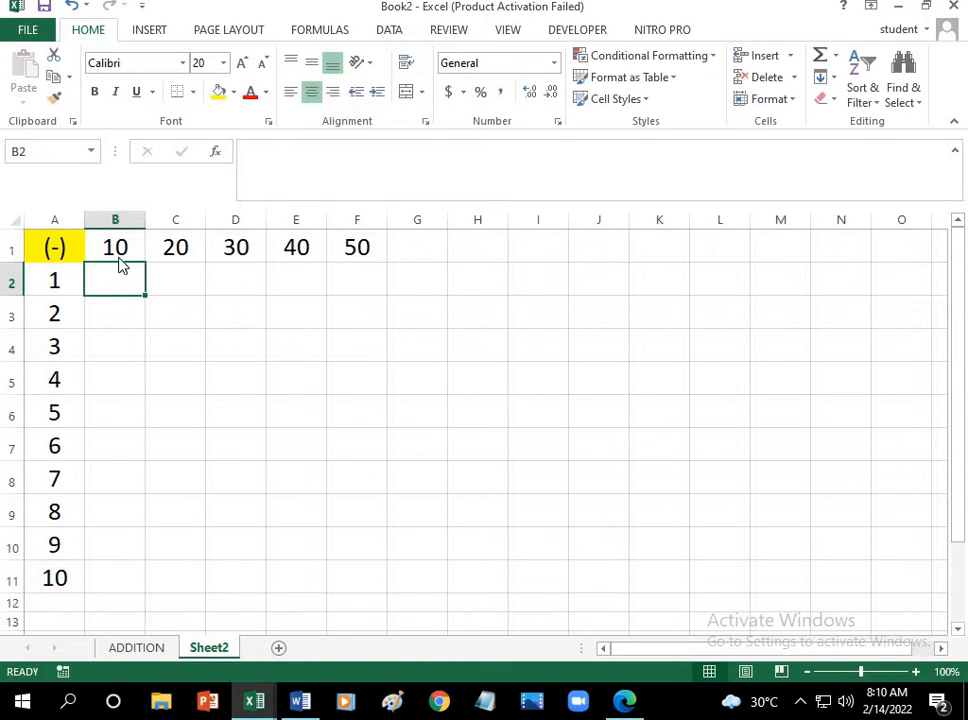
drag(120, 263, 366, 258)
click(629, 320)
click(201, 302)
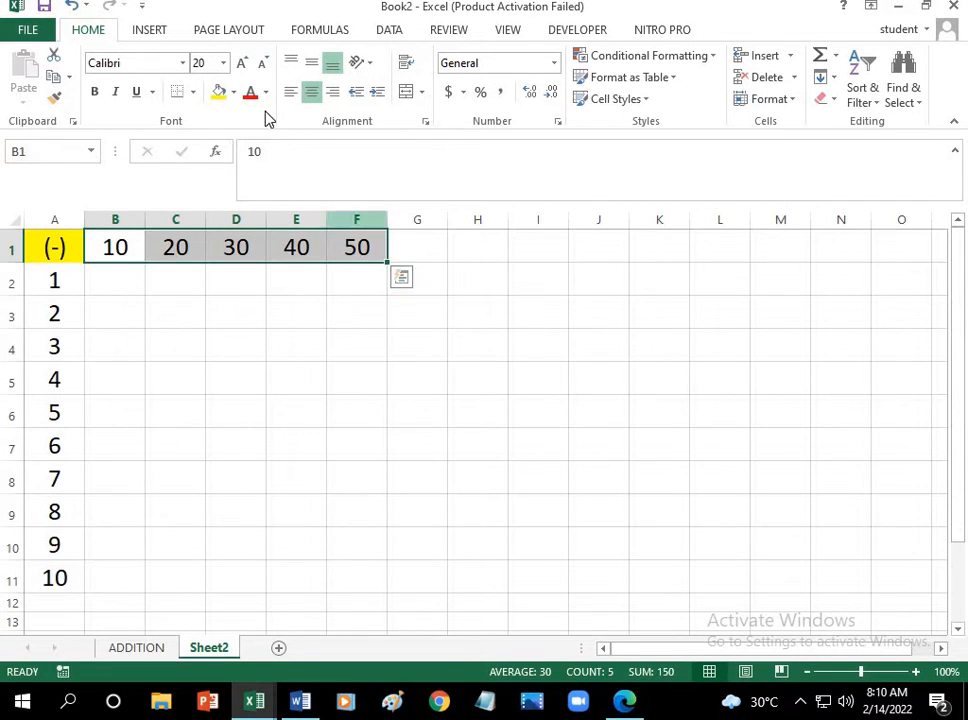
click(233, 92)
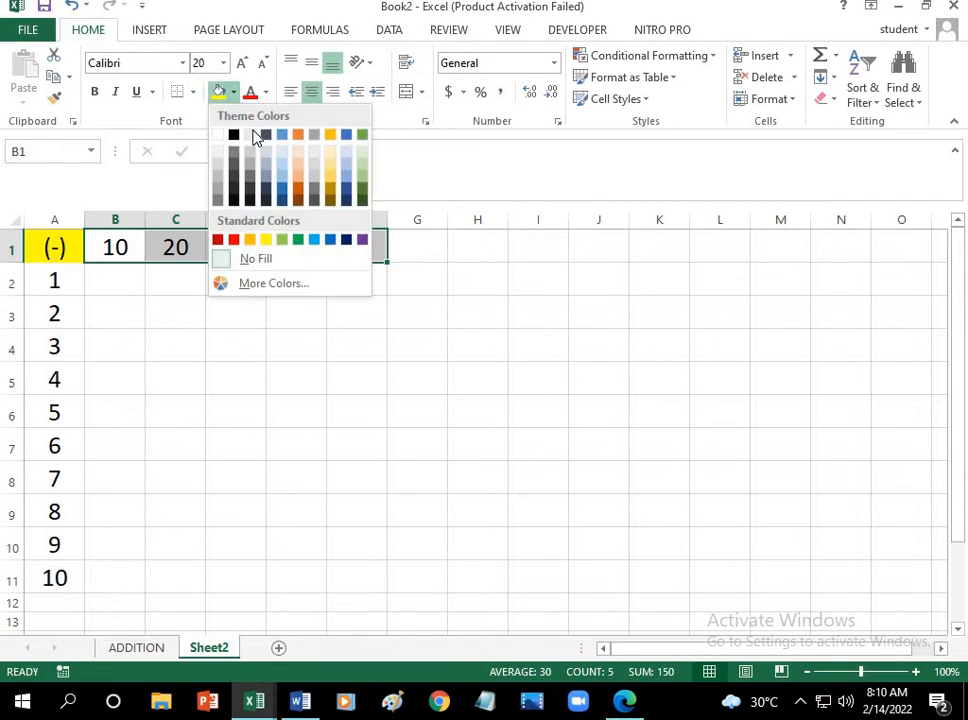
click(330, 176)
Step: Fill the row headers A2:A11 with a pale blue theme color
click(56, 290)
drag(72, 448, 70, 578)
click(235, 93)
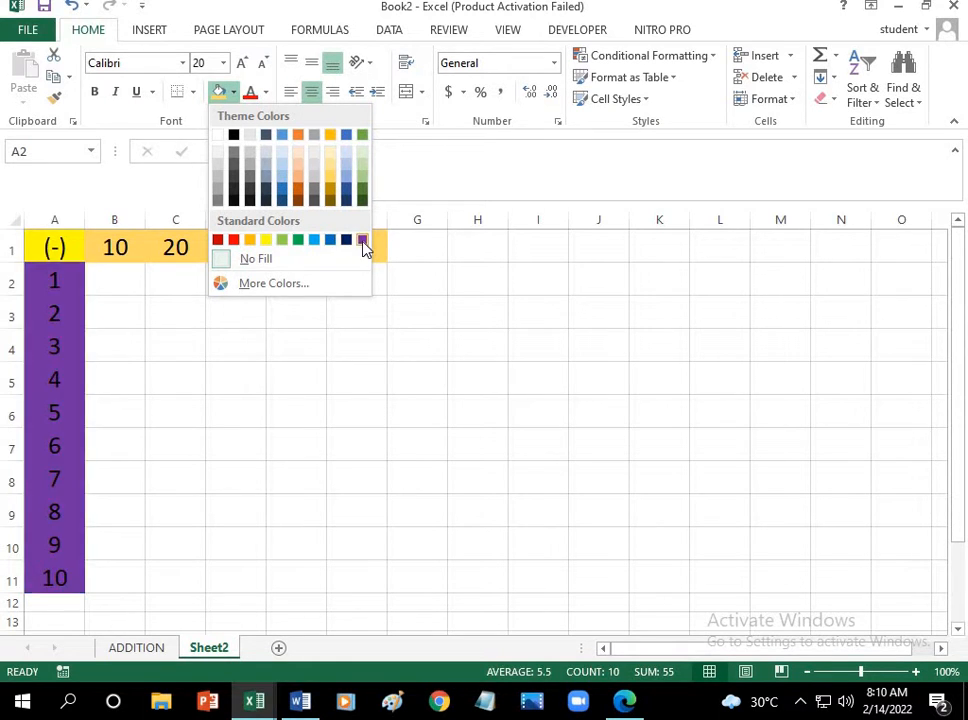
click(345, 157)
click(125, 321)
Step: Enter 9 in cell B2 as the difference of column header 10 and row header 1
click(128, 257)
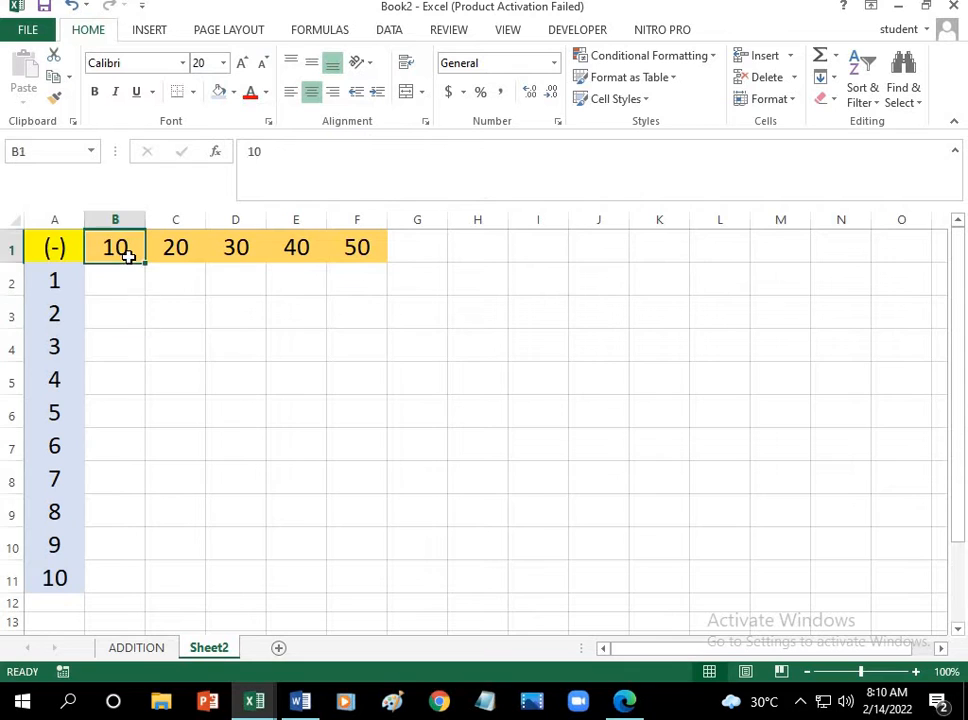
click(60, 246)
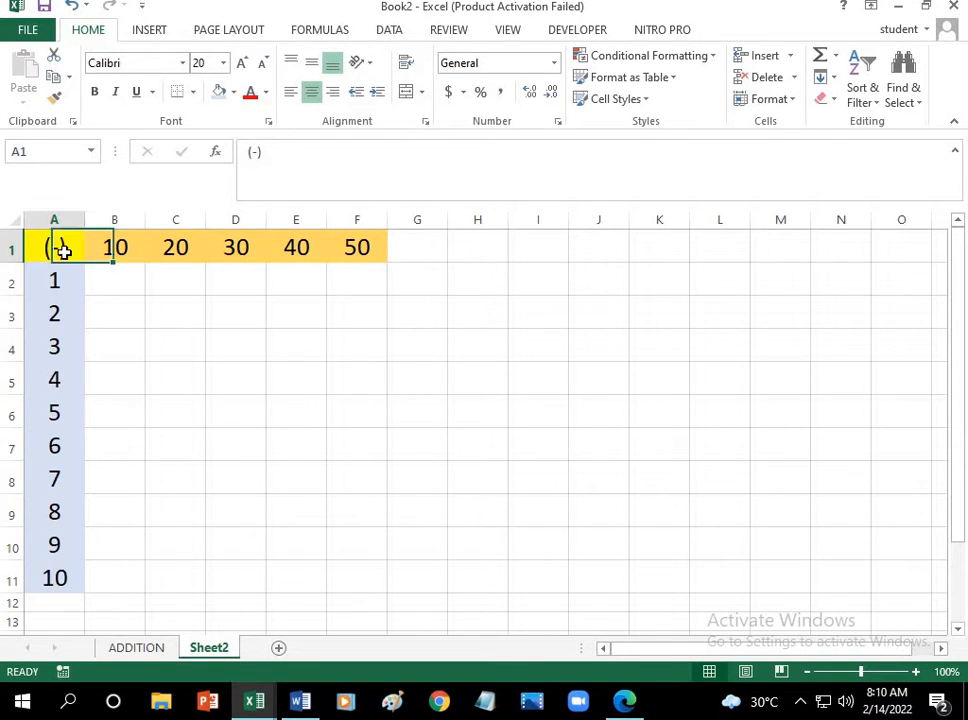
click(63, 288)
click(114, 281)
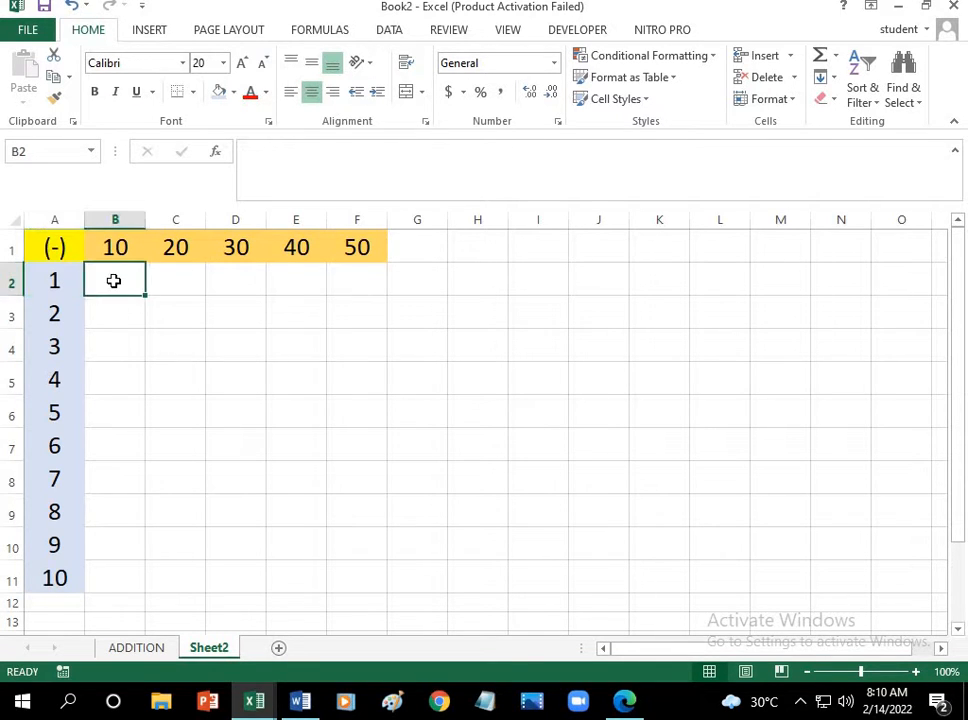
text(9)
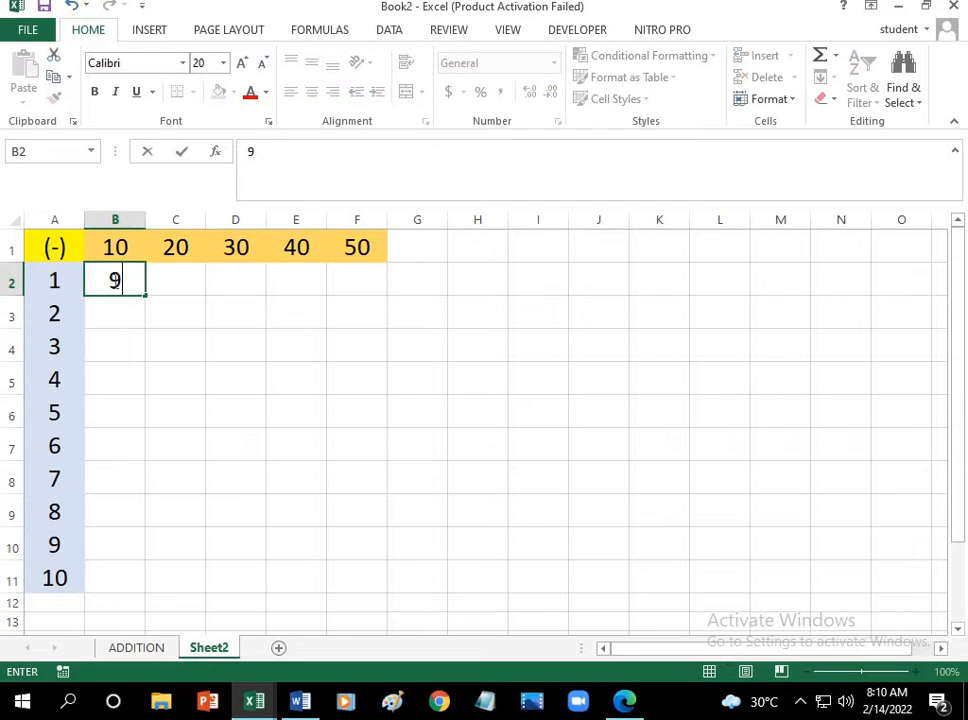
Step: Enter the difference 19 in cell C2 and extend the series from B2 and C2 across to F2
click(180, 253)
click(49, 249)
click(171, 285)
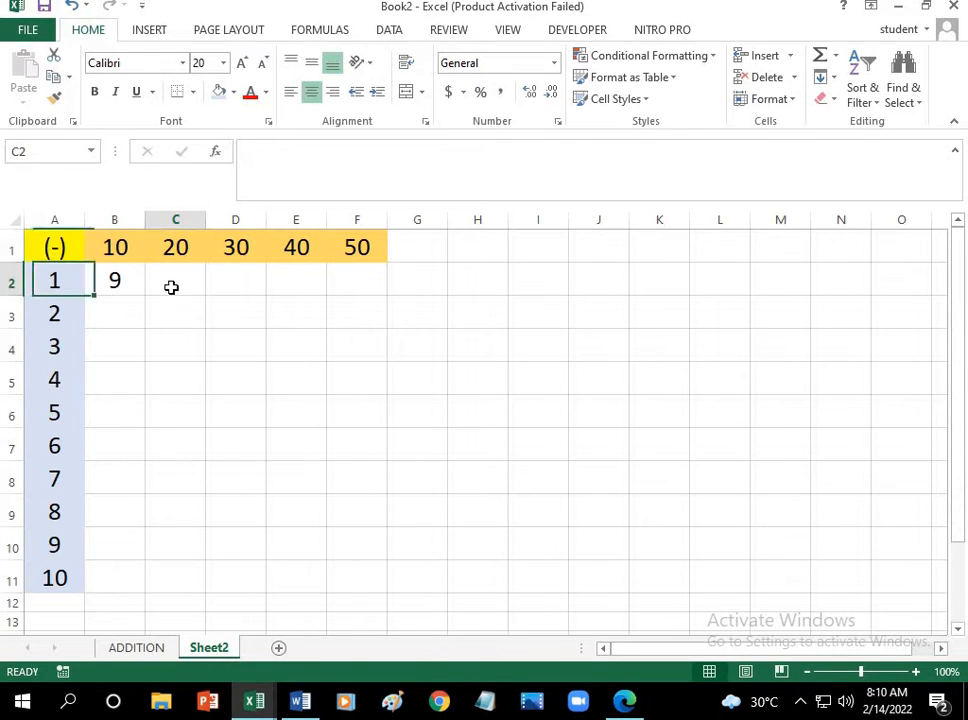
text(1)
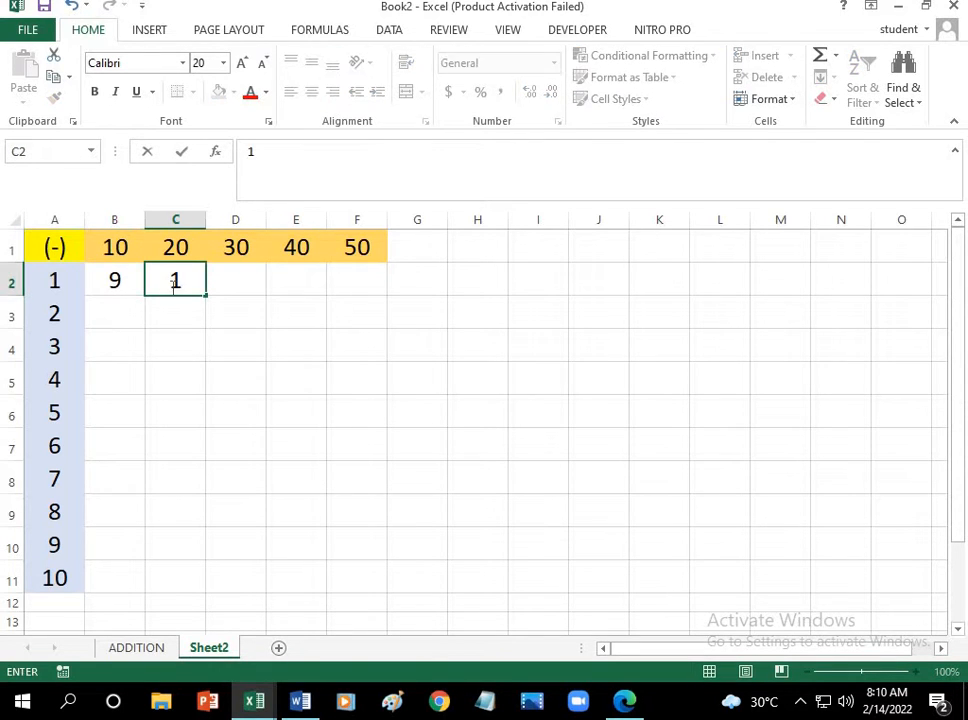
text(9)
drag(112, 278, 370, 300)
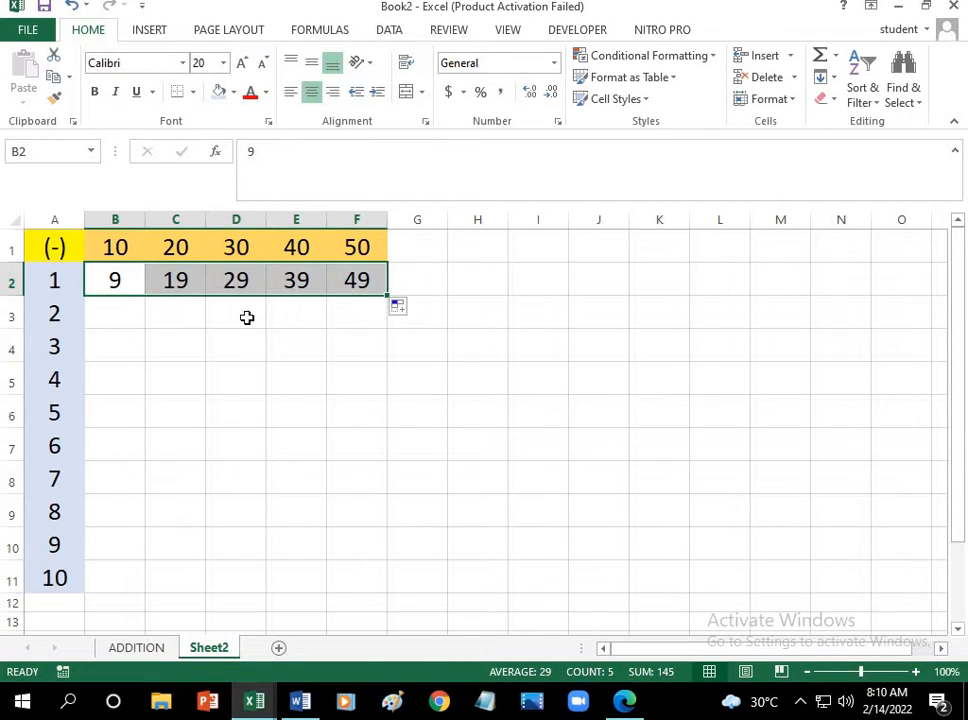
Step: Enter 8 in cell B3 as the difference of column header 10 and row header 2
click(112, 317)
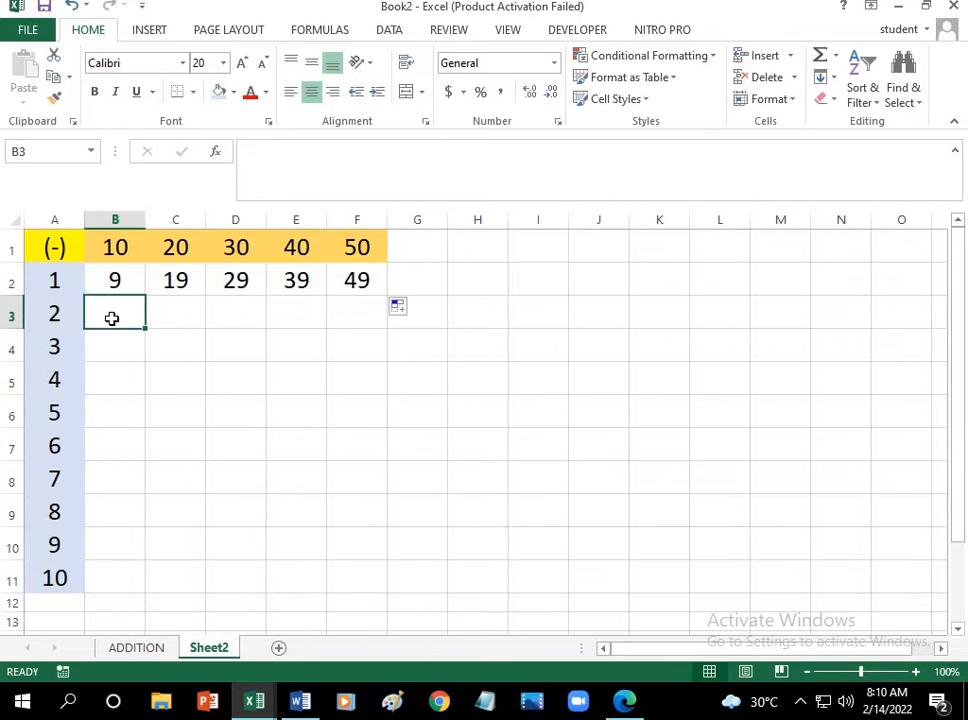
click(116, 249)
click(60, 246)
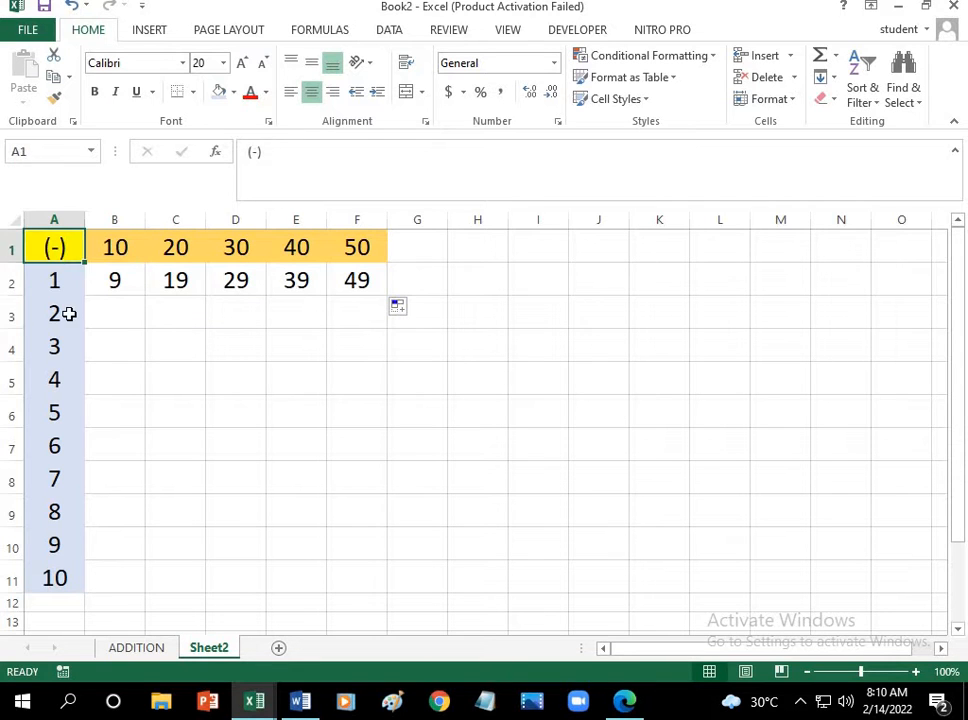
click(69, 313)
click(110, 316)
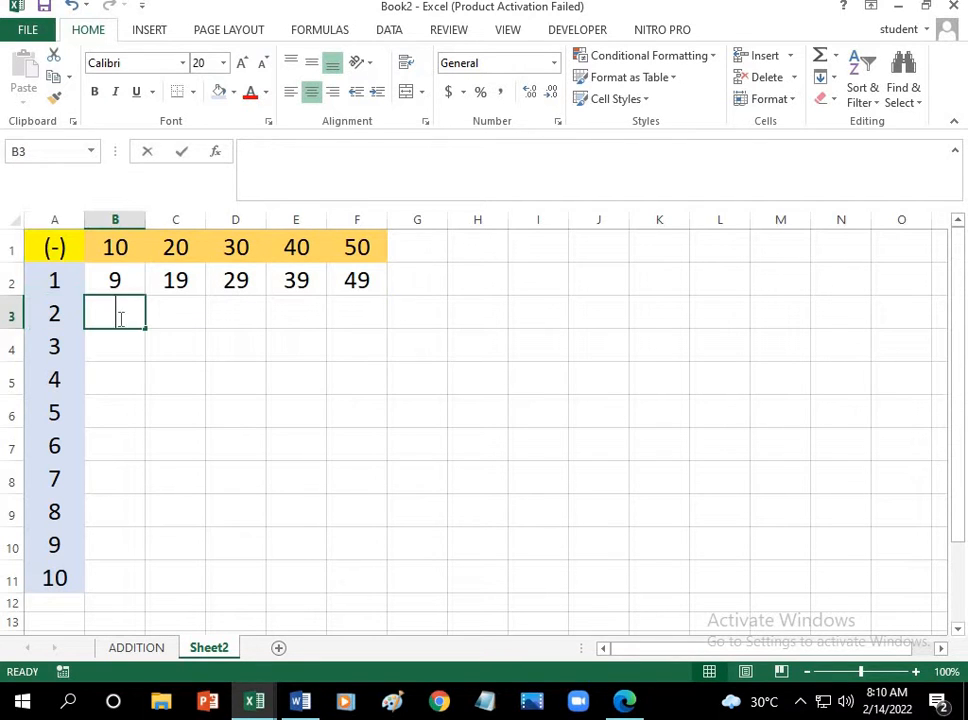
text(8)
Step: Enter the difference 18 in cell C3 and extend the series from B3 and C3 across to F3
click(181, 316)
click(184, 248)
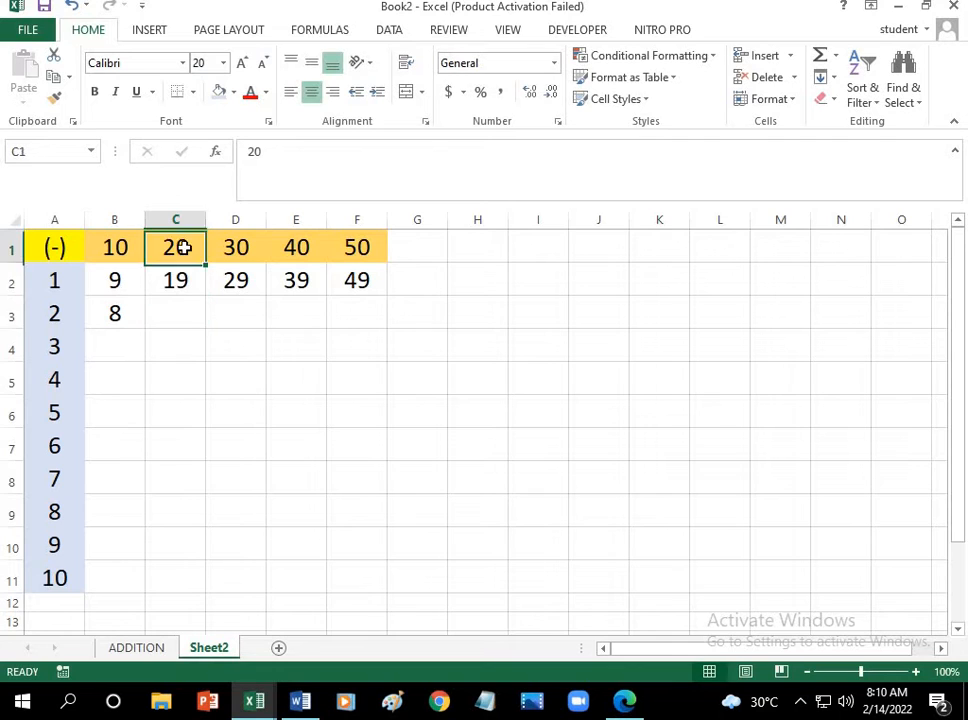
click(60, 246)
click(67, 311)
click(178, 317)
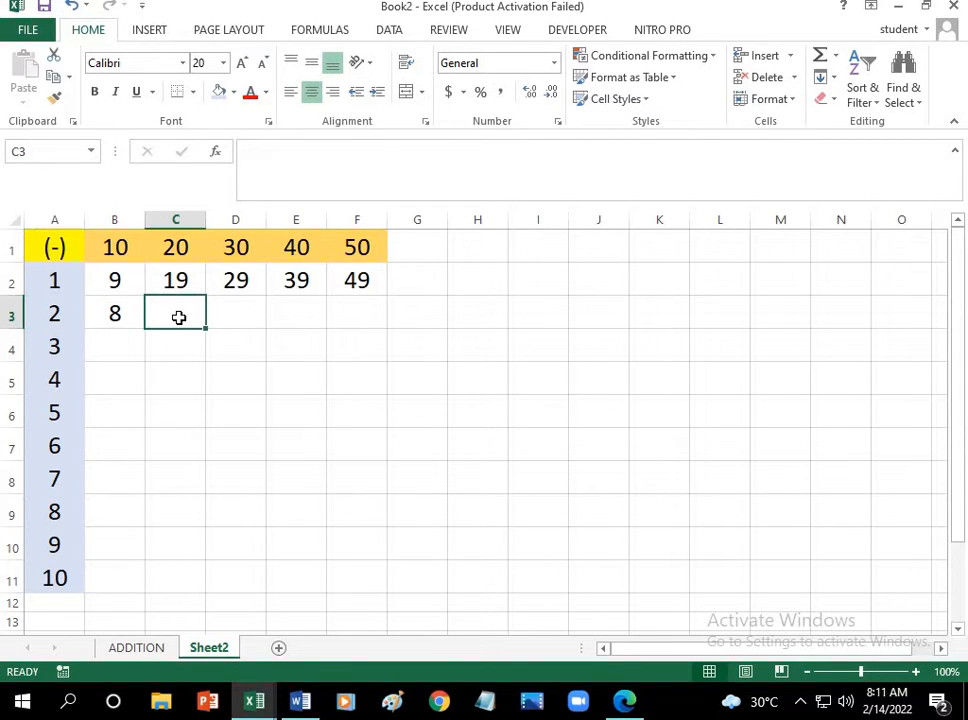
text(16)
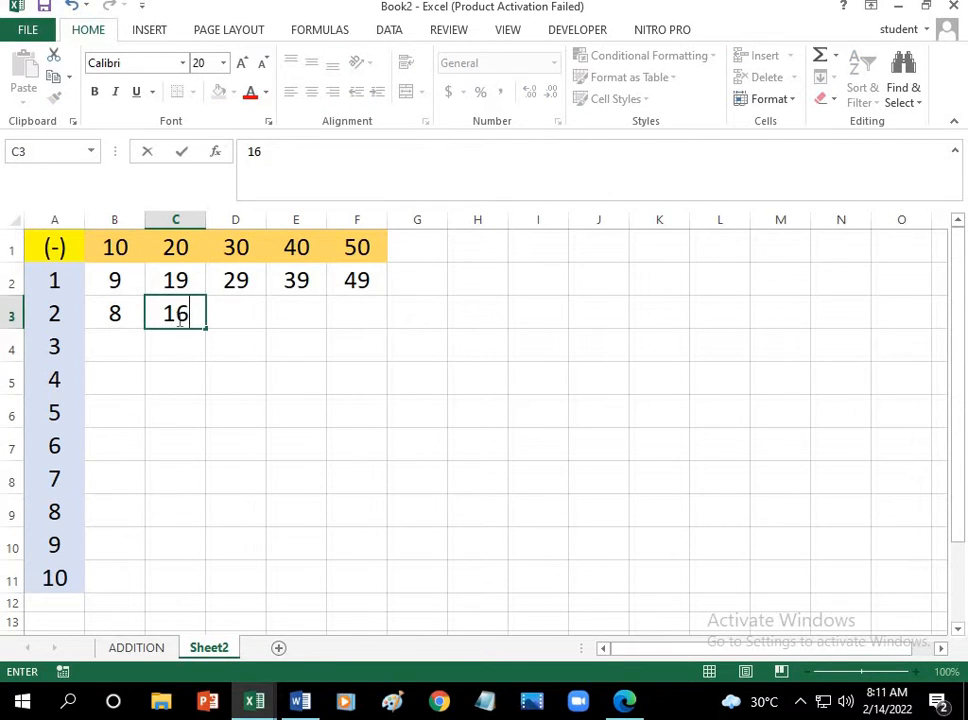
key(BackSpace)
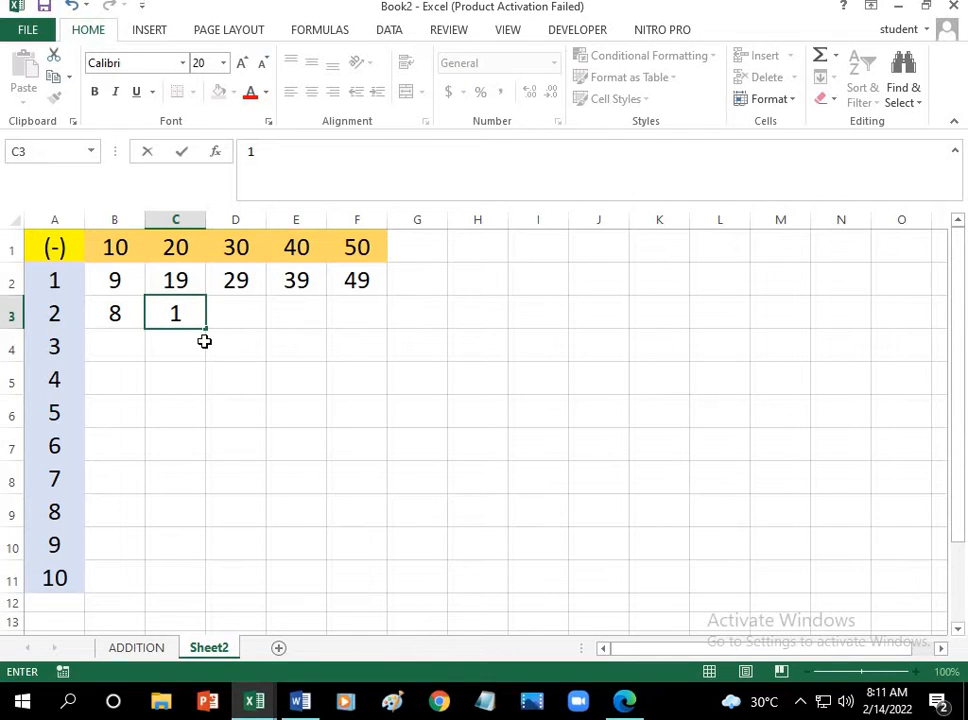
text(8)
drag(127, 324, 374, 325)
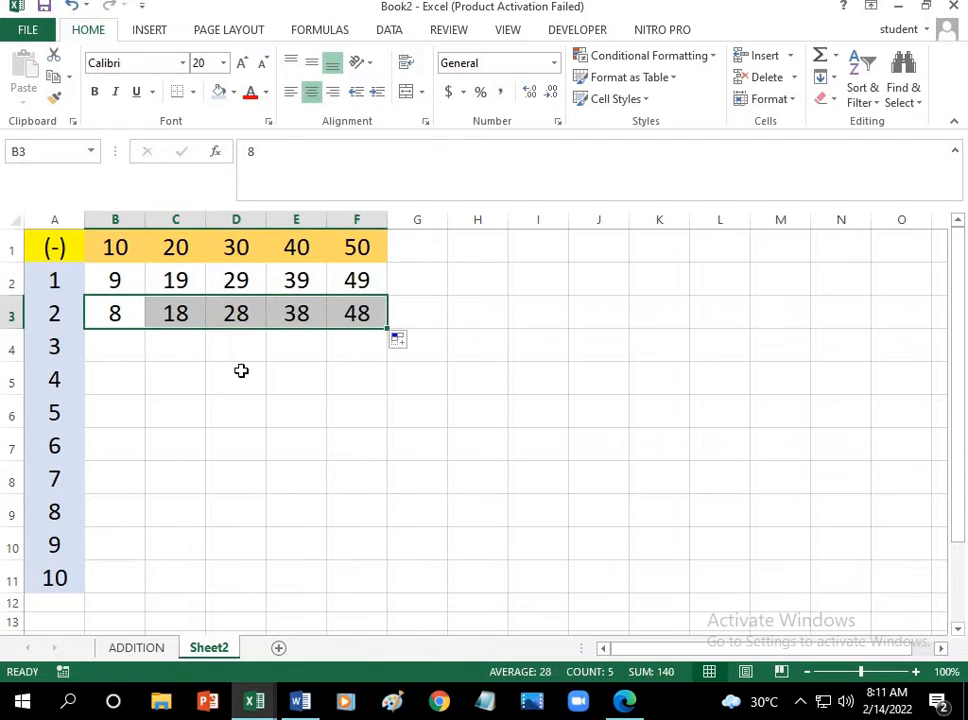
Step: Enter 7 in cell B4 as the difference of column header 10 and row header 3
click(131, 364)
click(119, 246)
click(58, 250)
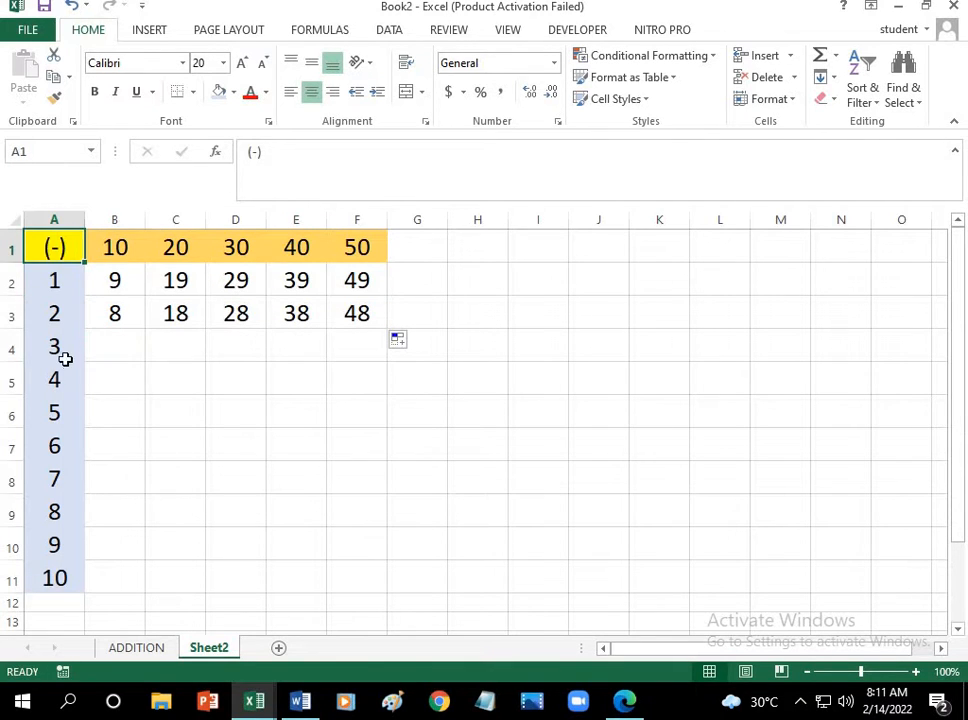
click(62, 347)
click(112, 344)
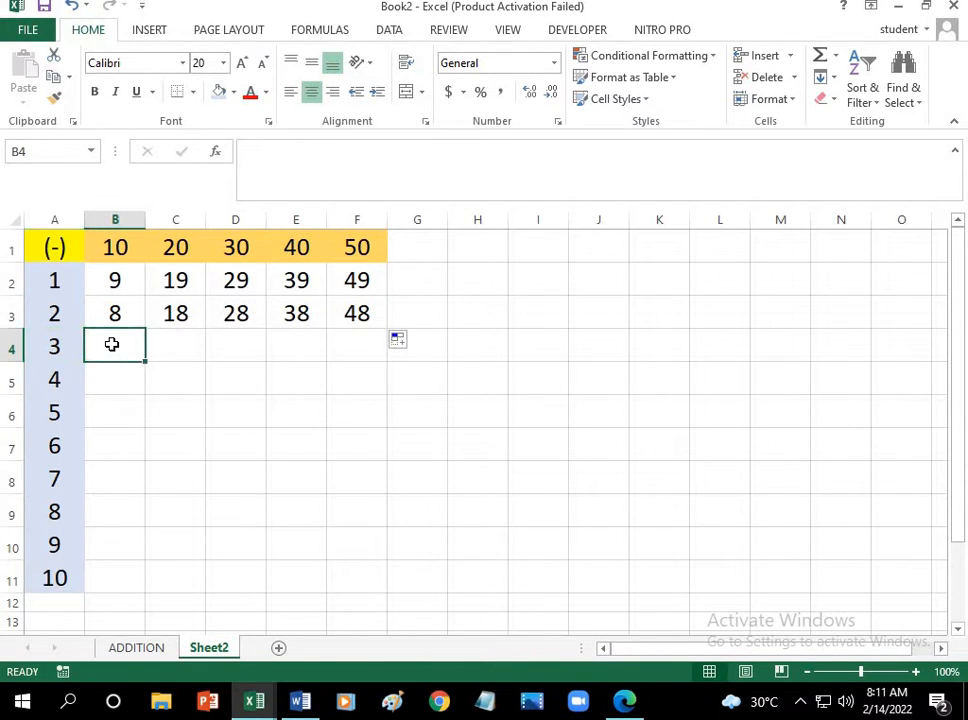
text(7)
Step: Enter the difference 17 in cell C4 and extend the series from B4 and C4 across to F4
click(169, 348)
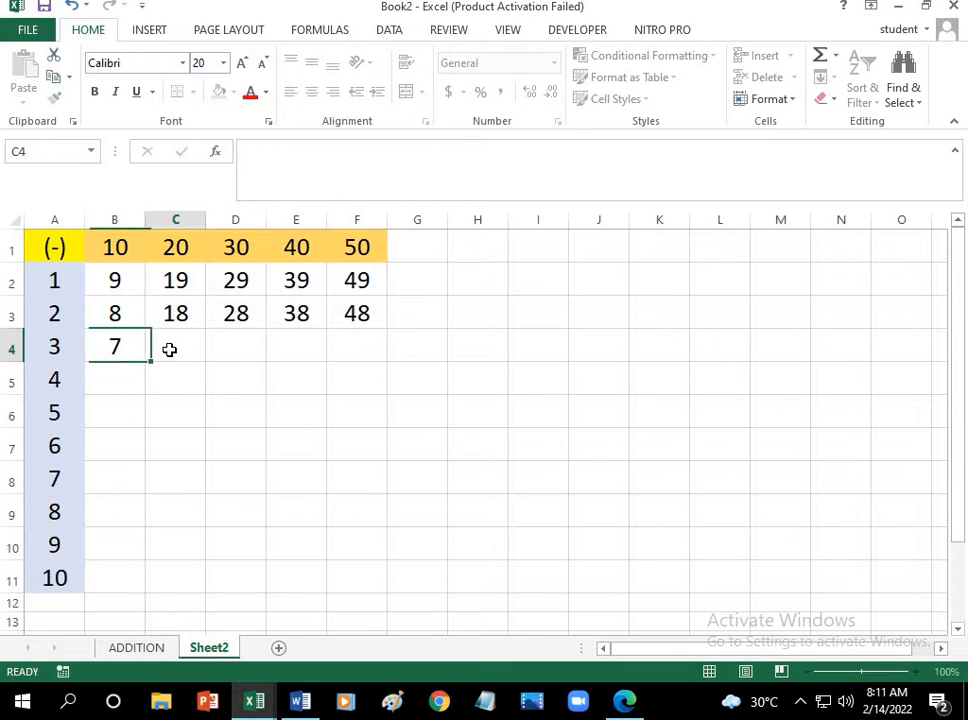
click(173, 250)
click(80, 257)
click(73, 350)
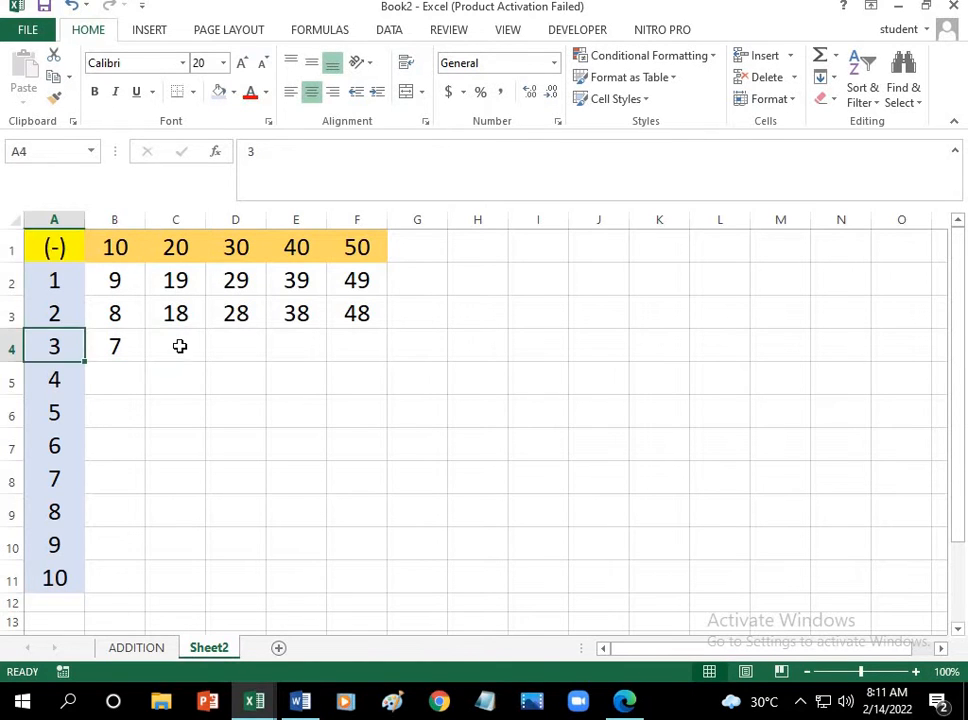
click(179, 346)
text(17)
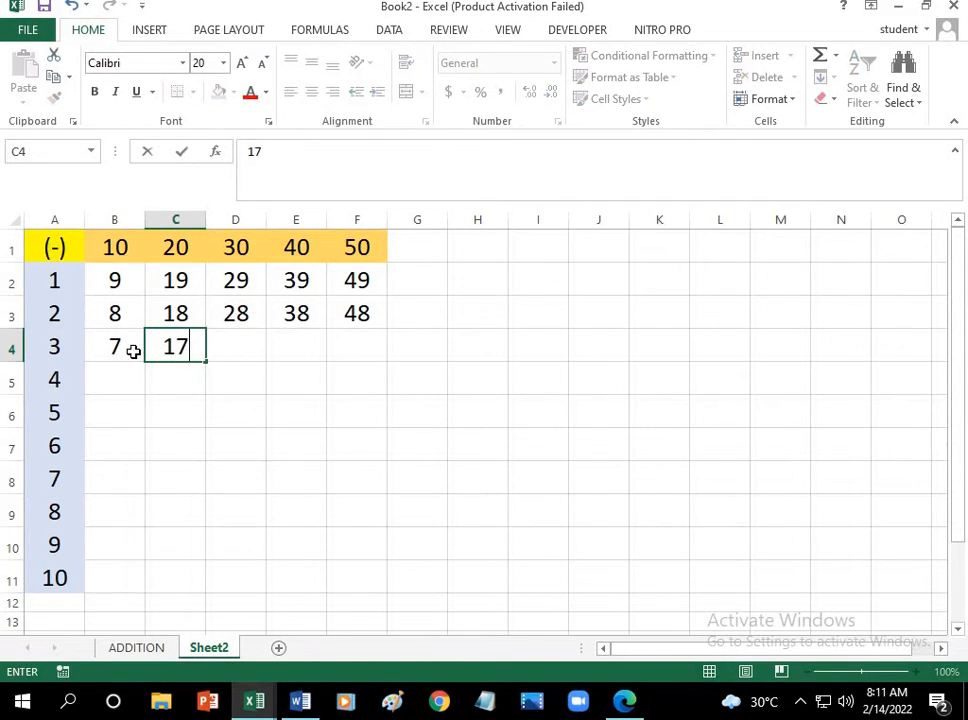
drag(134, 350, 198, 350)
click(156, 365)
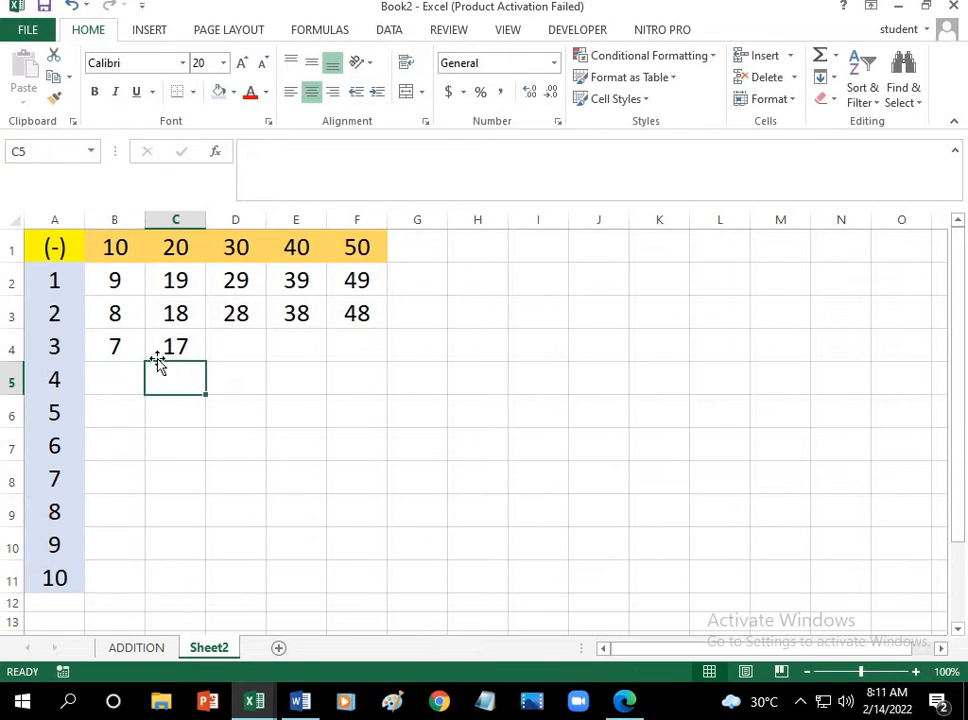
drag(125, 348, 369, 360)
click(247, 433)
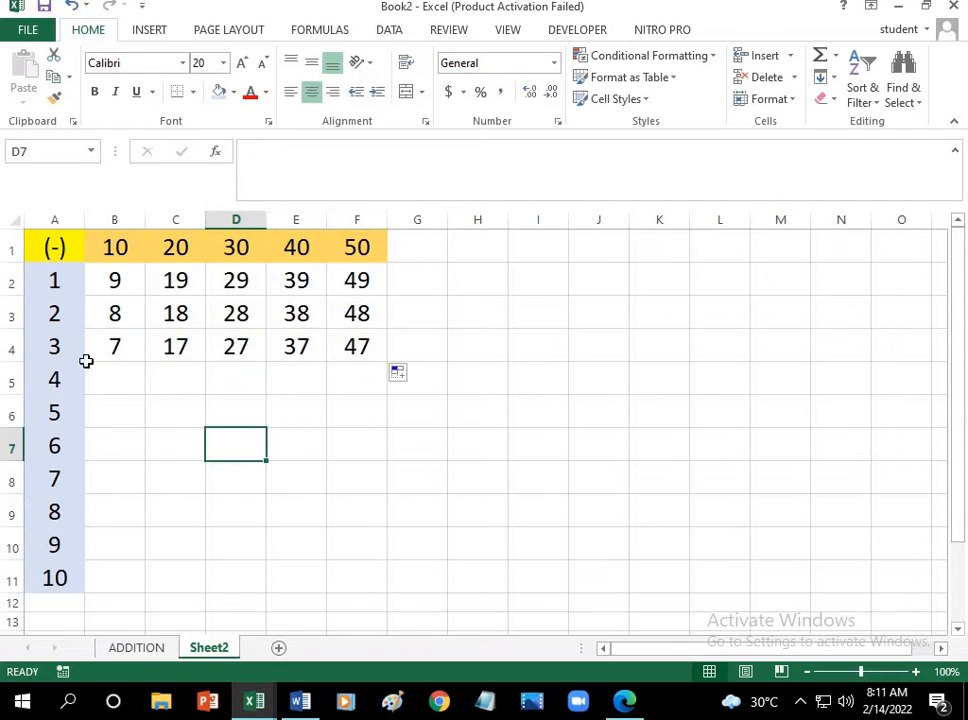
Step: Enter 6 in cell B5 as the difference of column header 10 and row header 4
click(108, 379)
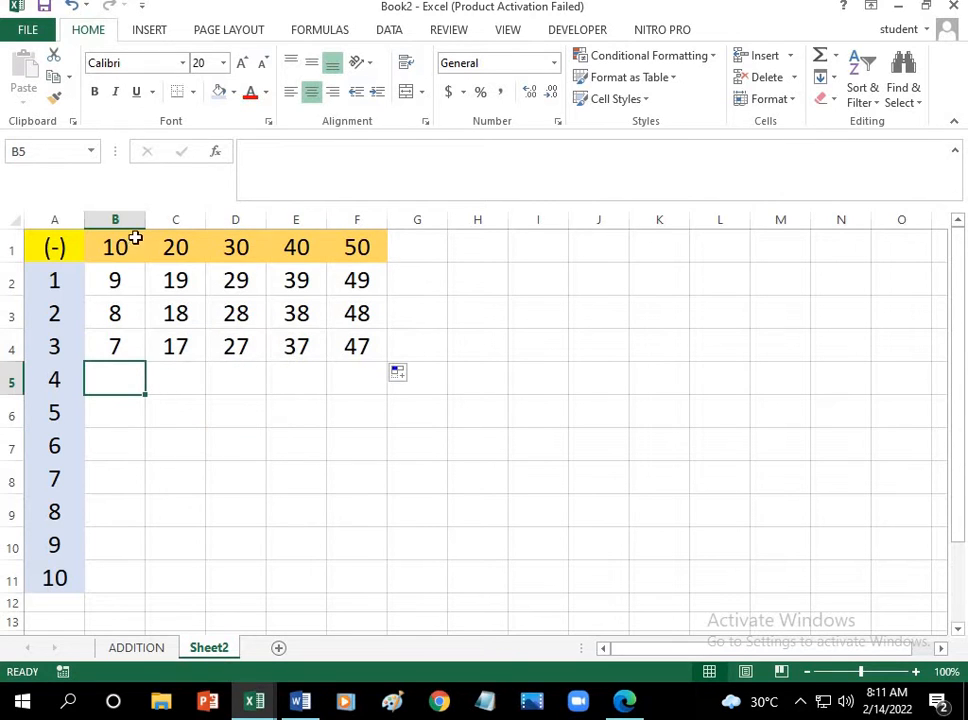
click(100, 248)
click(80, 255)
click(78, 379)
click(150, 380)
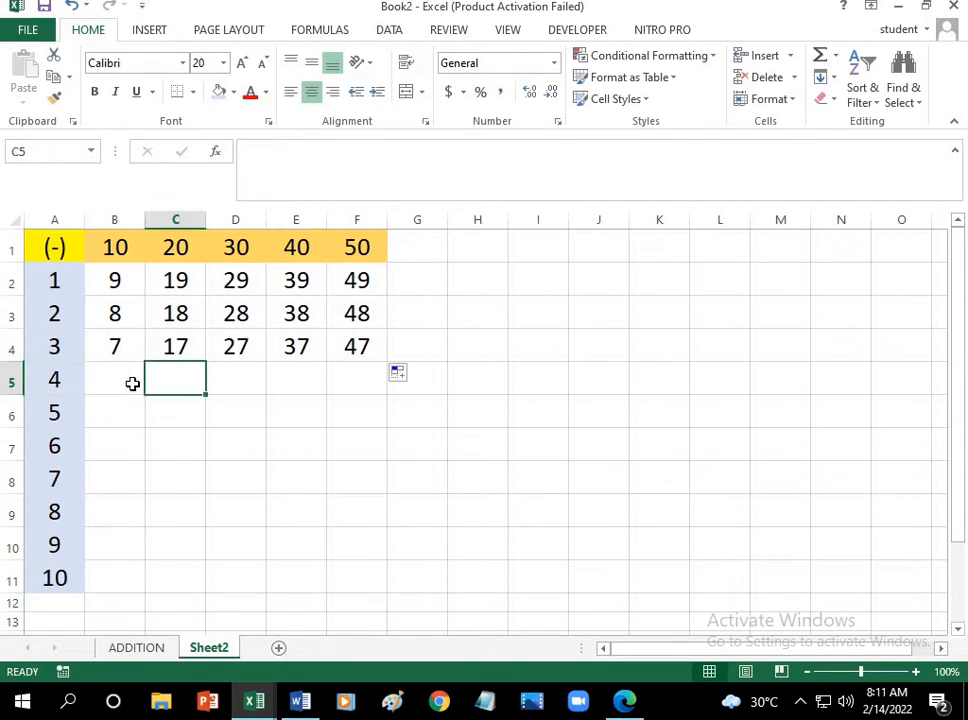
click(121, 380)
text(6)
Step: Enter the difference 16 in cell C5 and extend the series from B5 and C5 across to F5
click(180, 378)
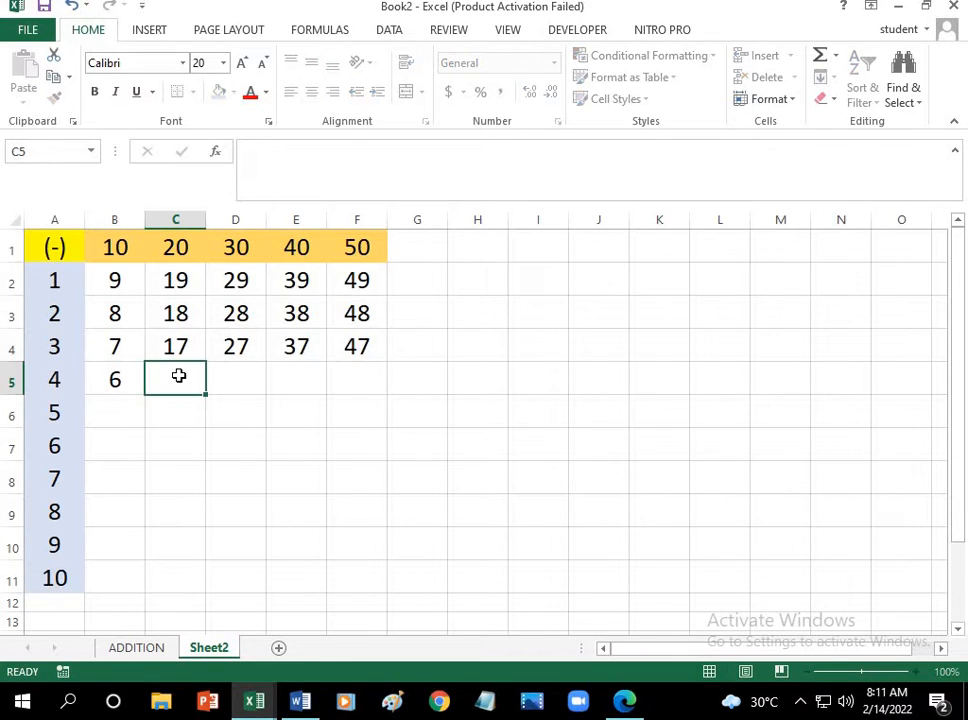
click(175, 258)
click(78, 255)
click(75, 379)
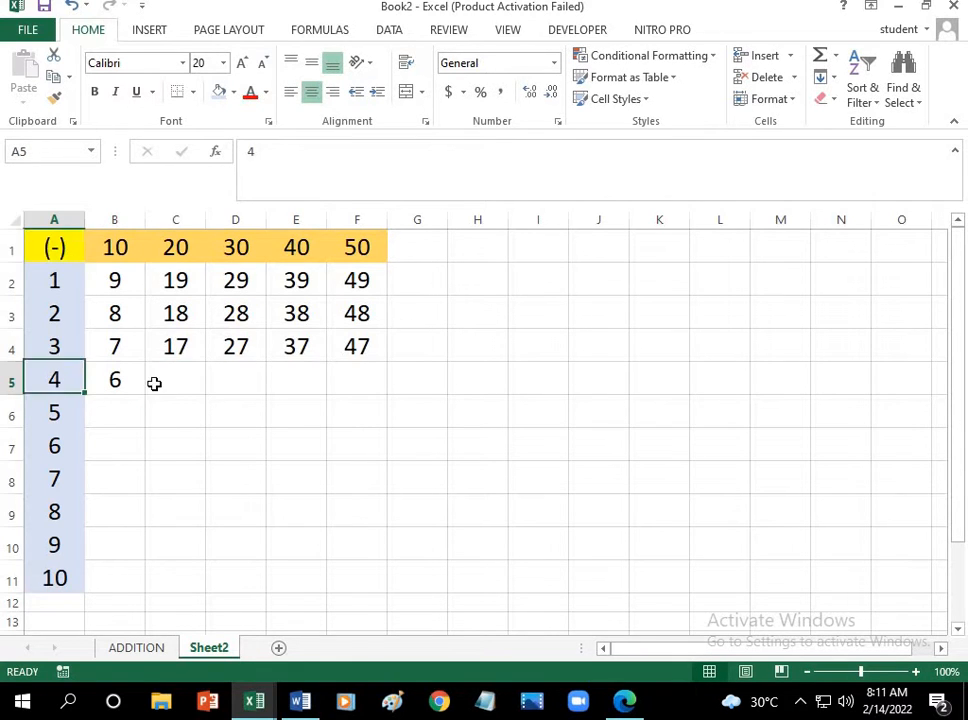
double_click(166, 382)
text(16)
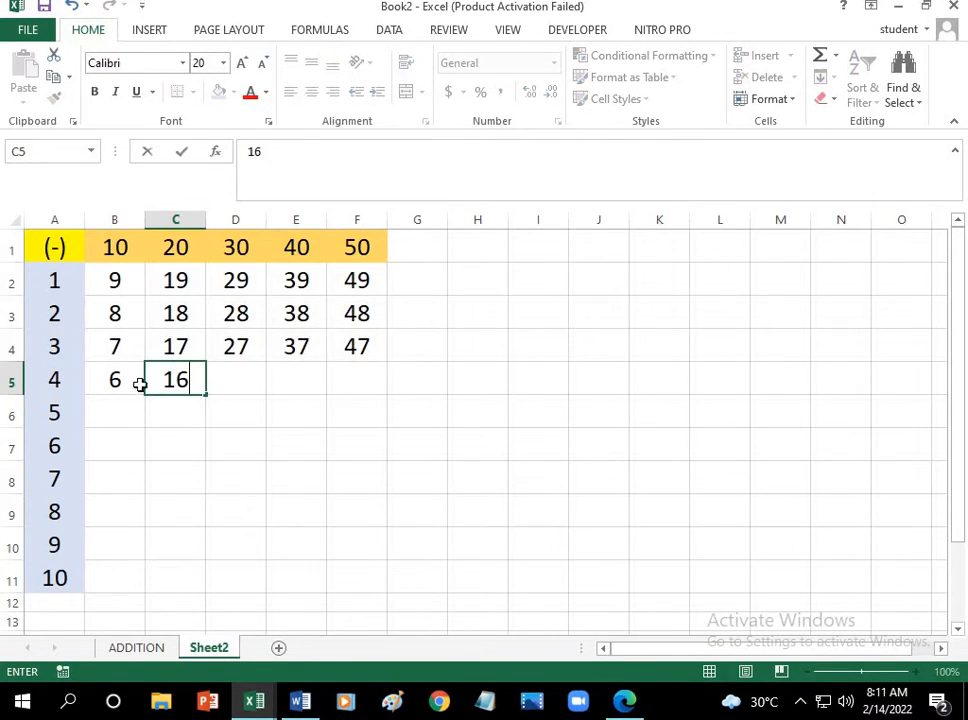
drag(135, 379, 375, 395)
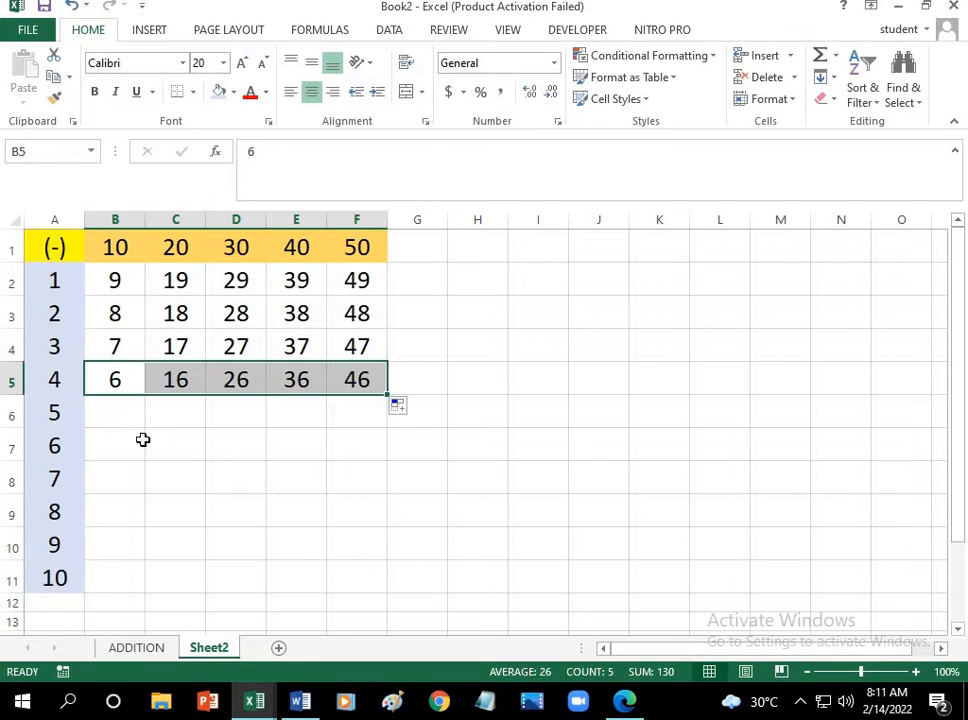
Step: Enter 5 in cell B6 as the difference of column header 10 and row header 5
click(127, 418)
click(127, 256)
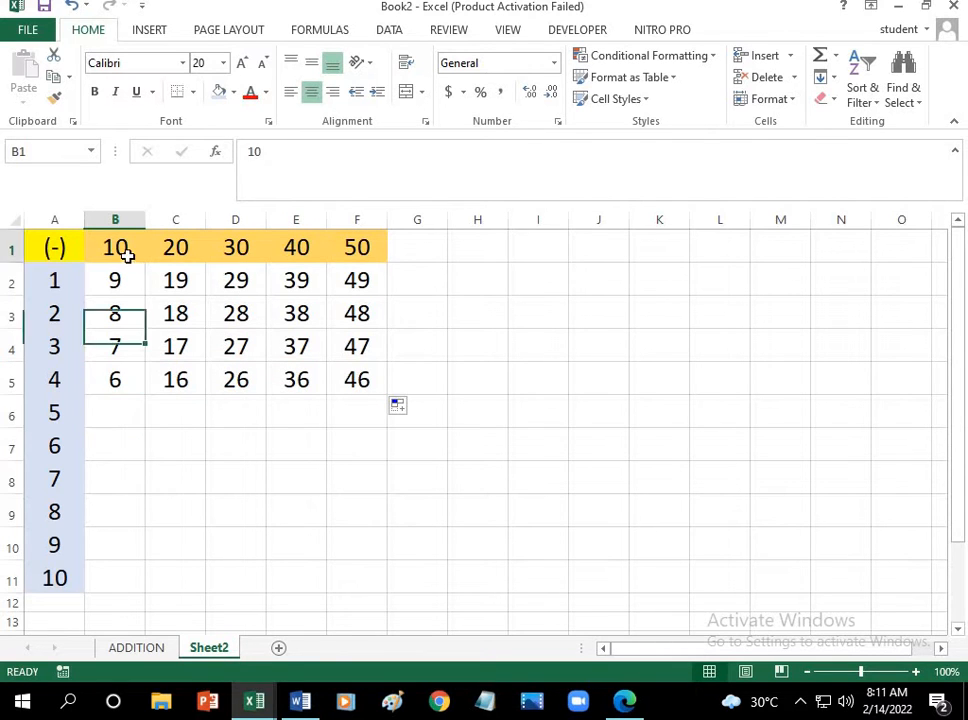
click(67, 269)
click(65, 412)
click(125, 411)
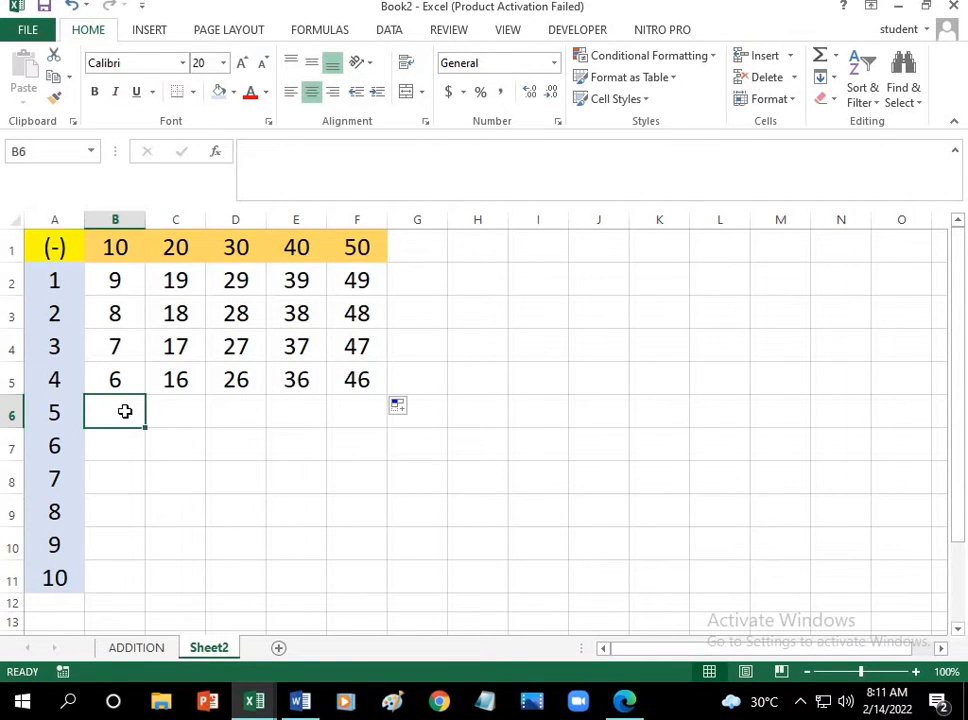
text(5)
Step: Enter the difference 15 in cell C6 and extend the series from B6 and C6 across to F6
click(184, 411)
click(177, 259)
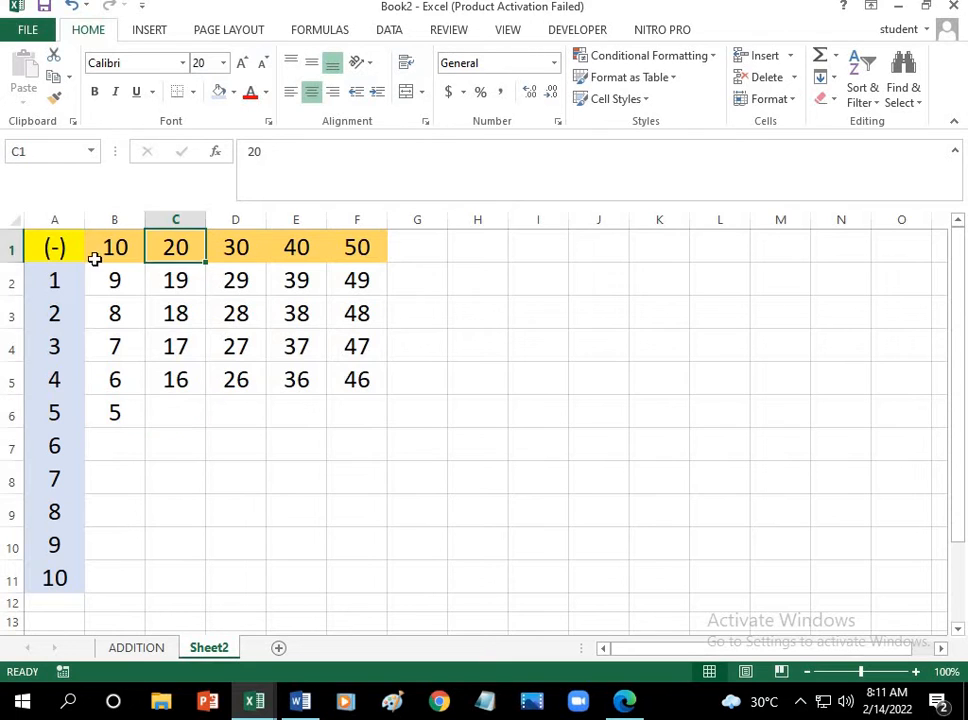
click(70, 255)
click(75, 405)
click(185, 411)
text(15)
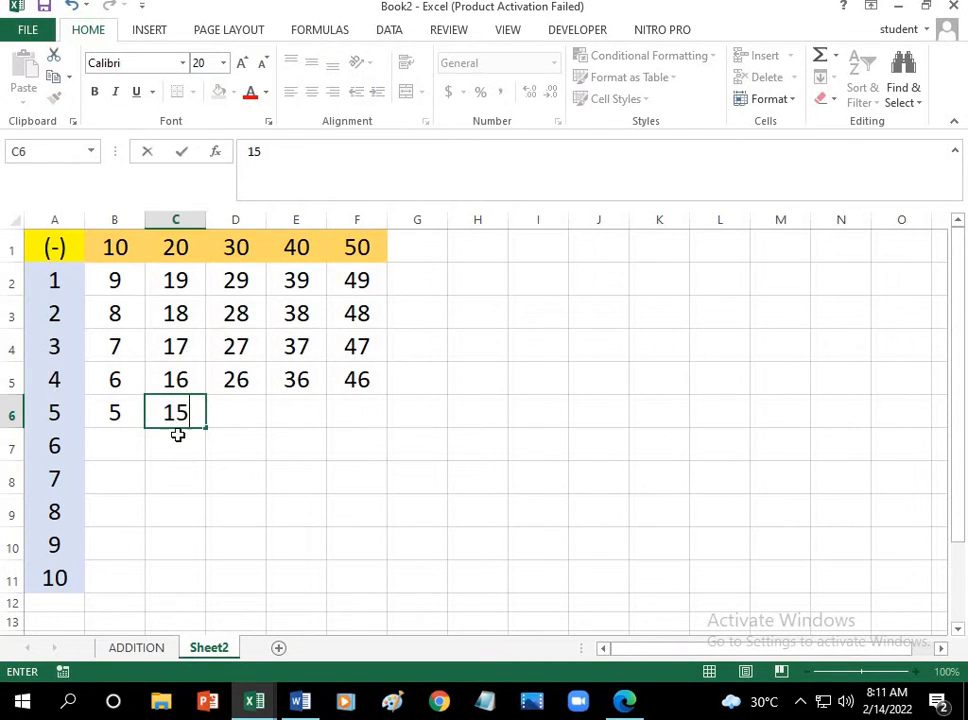
drag(115, 411, 370, 432)
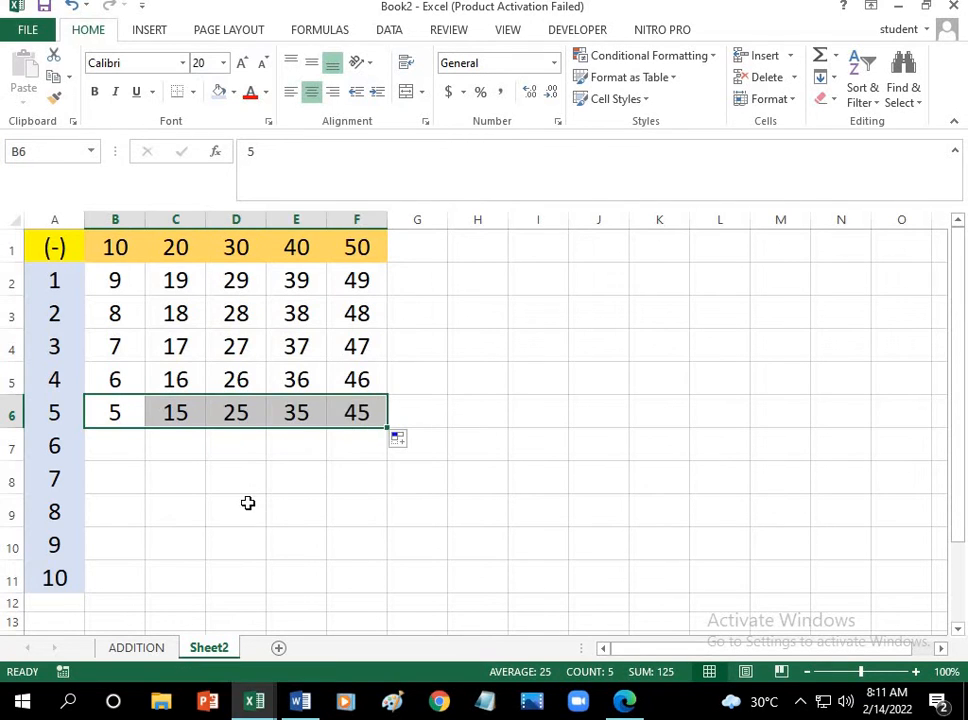
click(249, 503)
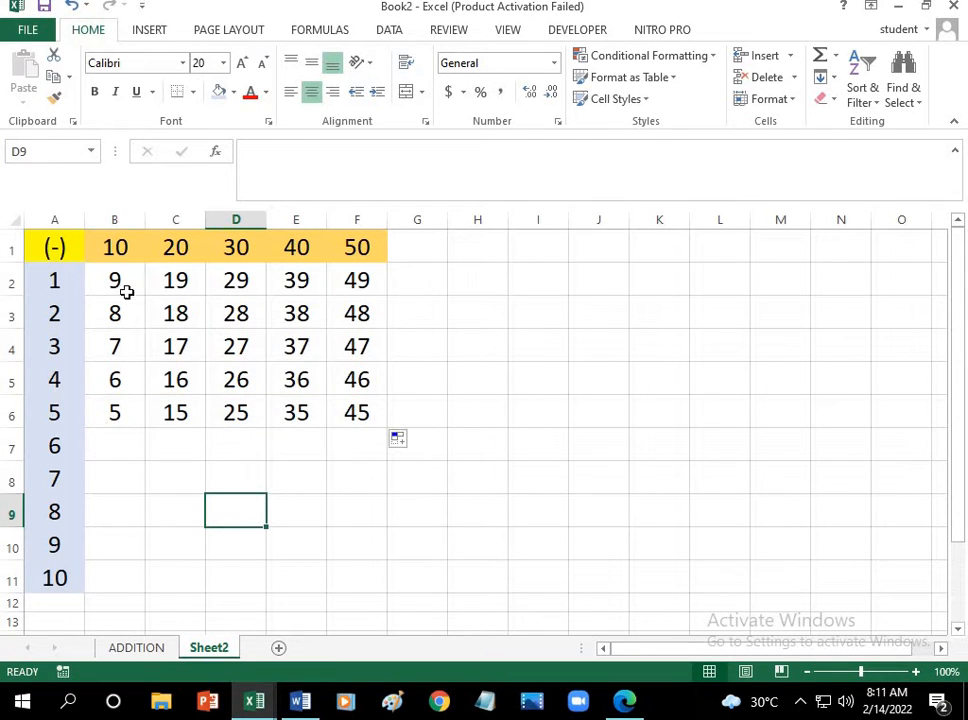
Step: Extend the descending series from B1 and B2 down column B to B11
drag(130, 250, 142, 601)
click(115, 573)
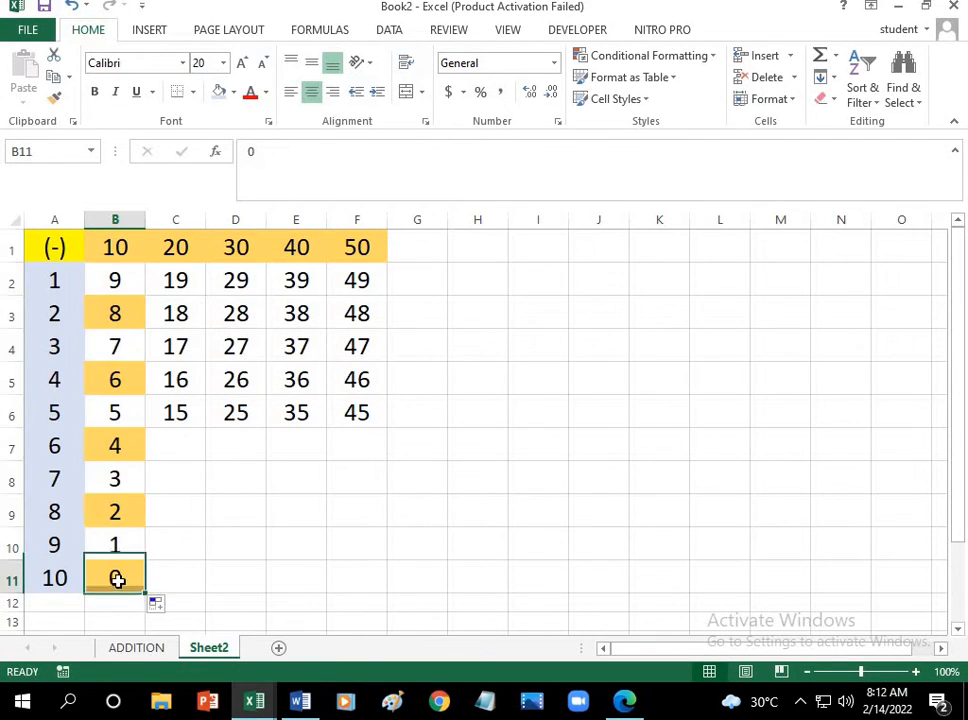
Step: Check the filled differences in column B against column header 10 and the row headers in column A
click(89, 251)
click(56, 258)
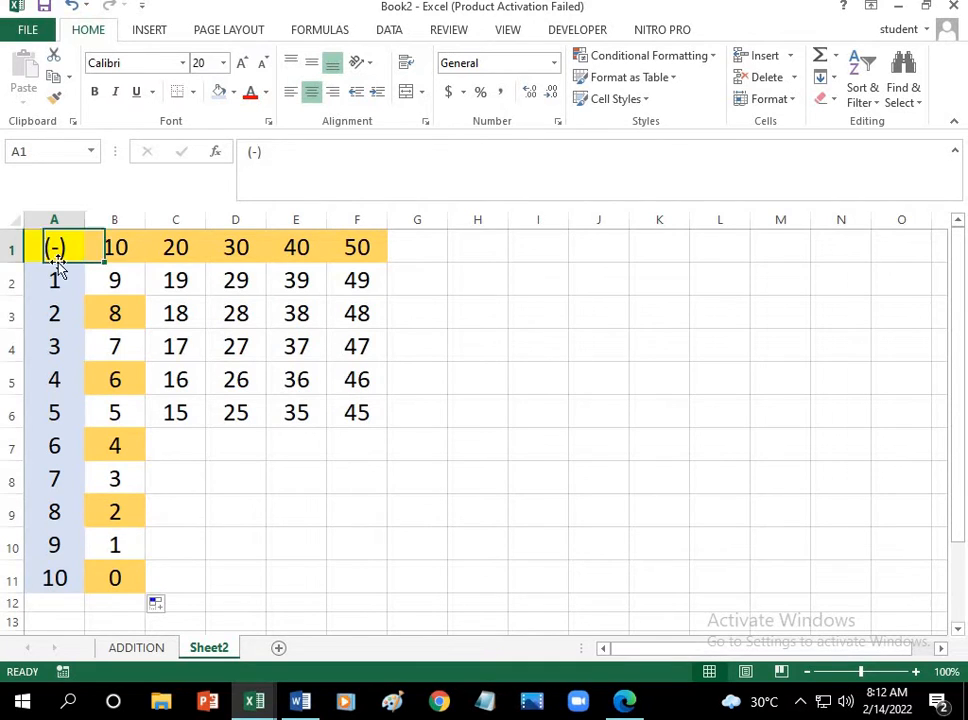
click(117, 484)
click(117, 268)
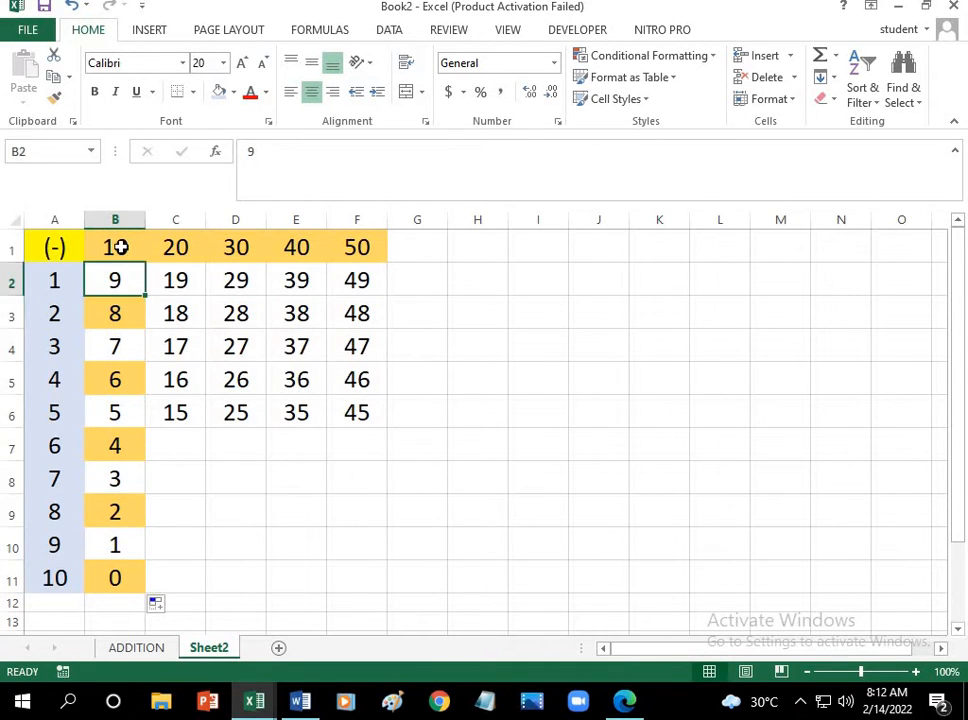
click(118, 248)
click(62, 248)
click(70, 508)
click(117, 513)
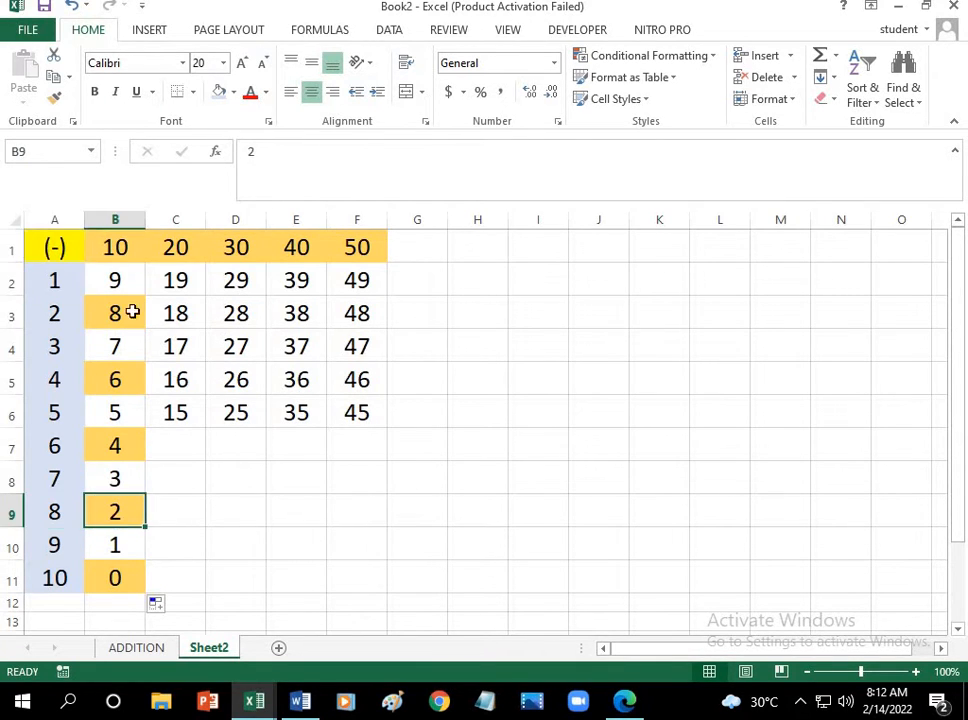
click(95, 251)
click(60, 248)
click(87, 547)
click(87, 547)
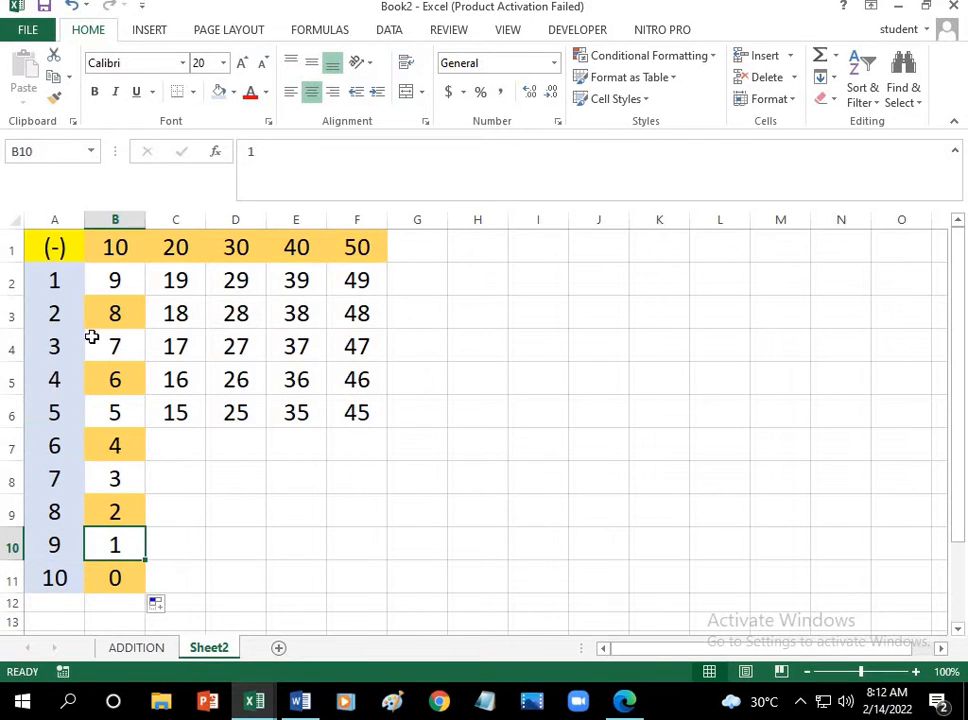
click(127, 253)
click(72, 252)
click(65, 573)
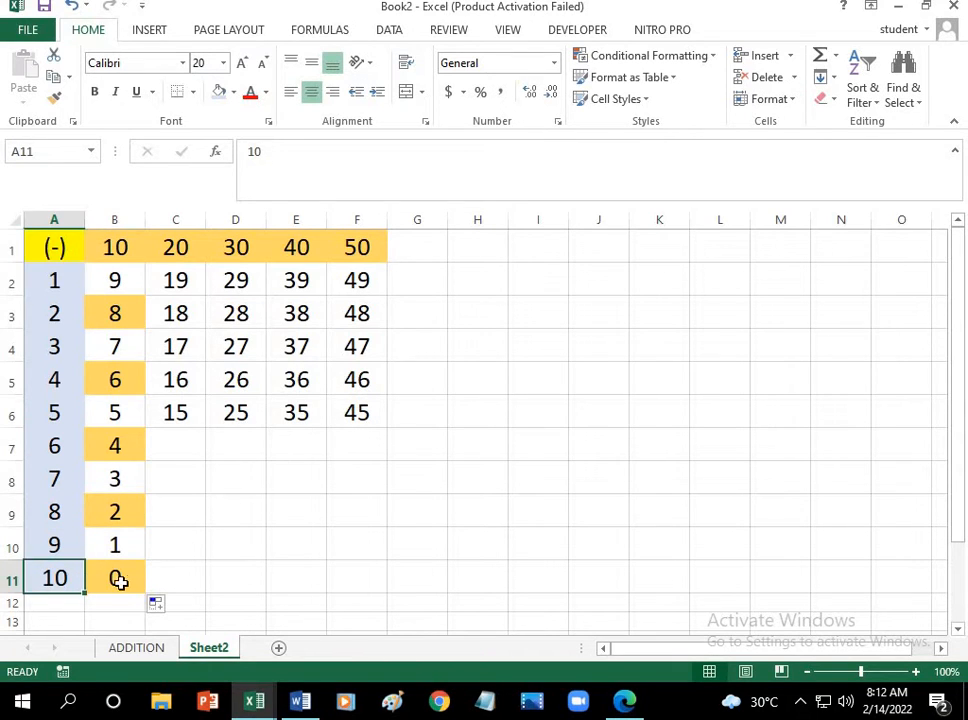
click(119, 576)
Step: Extend the descending series from the first two cells of columns C, D, E and F down to row 11
click(176, 246)
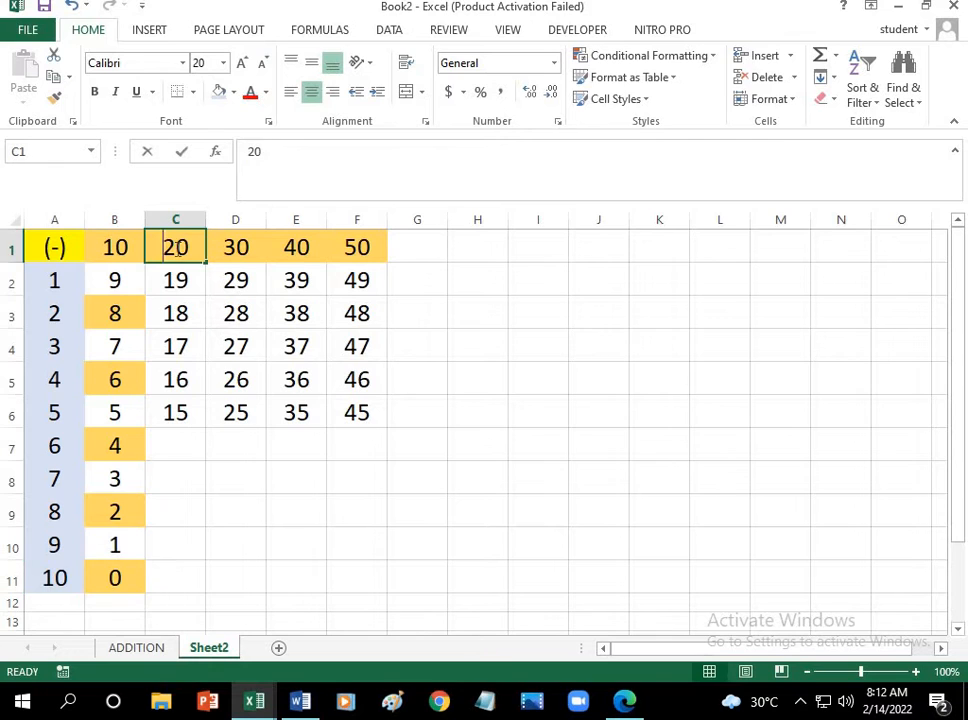
double_click(176, 246)
key(Return)
drag(190, 256, 190, 583)
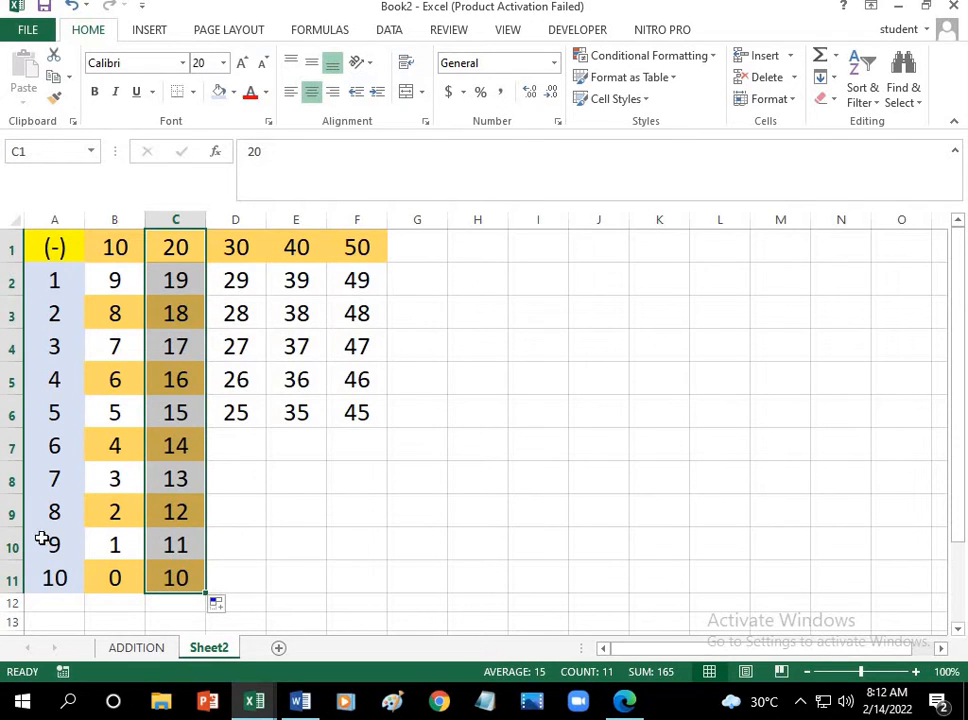
drag(245, 246, 255, 588)
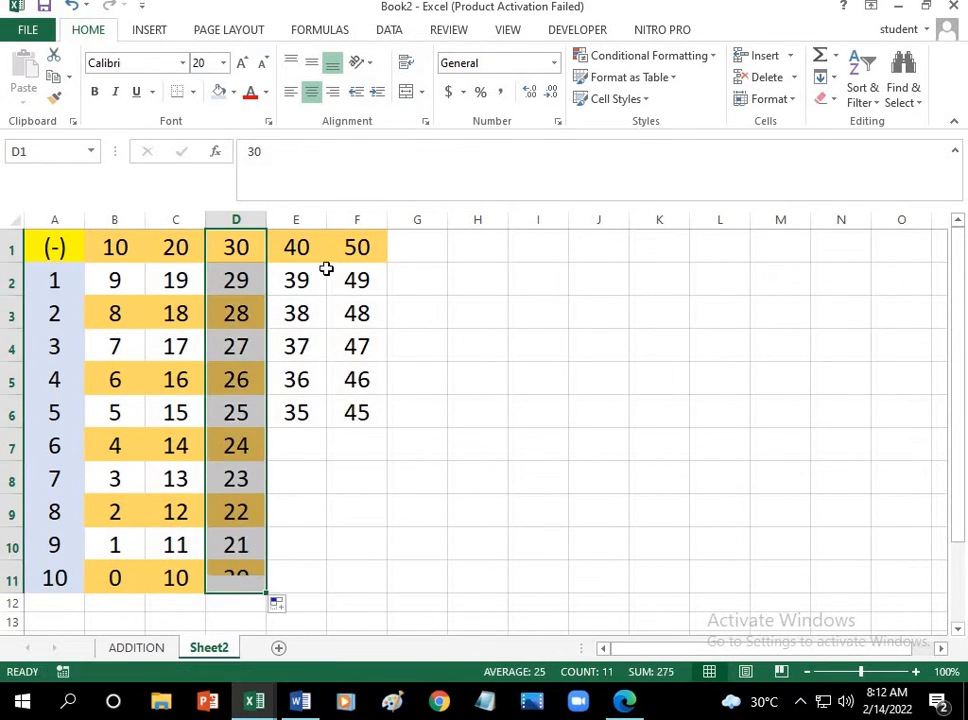
drag(320, 255, 316, 599)
drag(378, 258, 357, 579)
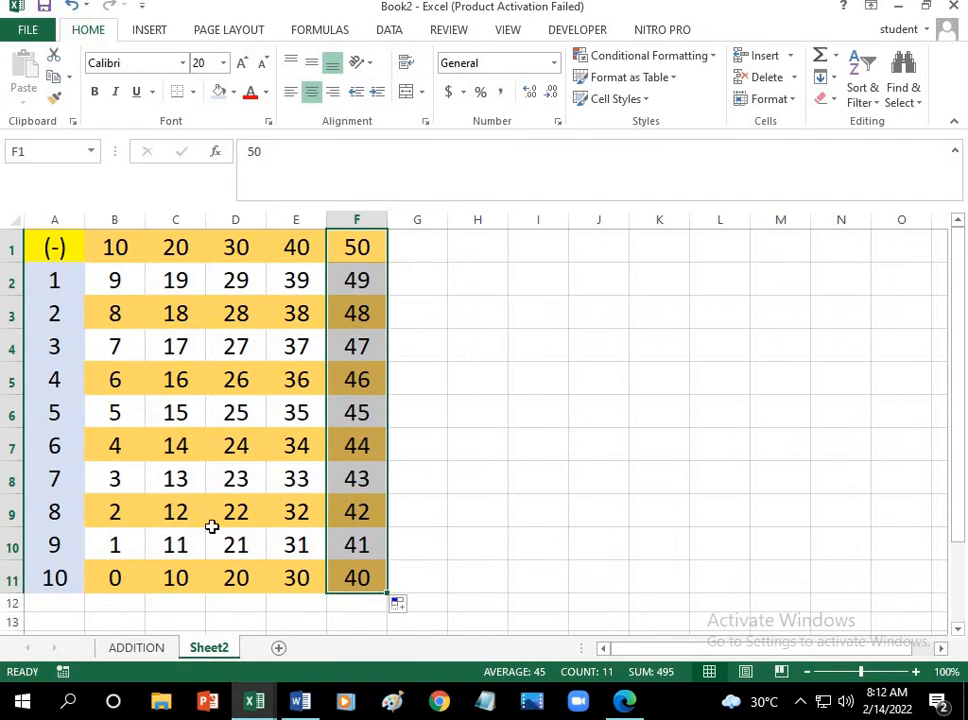
Step: Rename Sheet2 as SUBSTRACTION and add a new blank worksheet after it
right_click(213, 650)
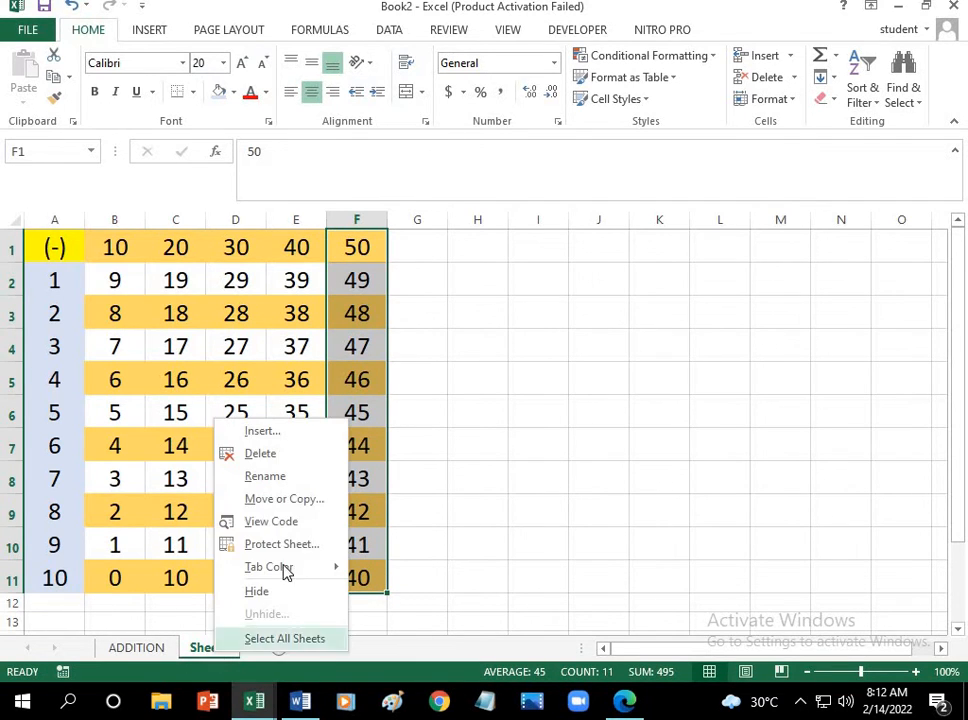
click(300, 473)
key(BackSpace)
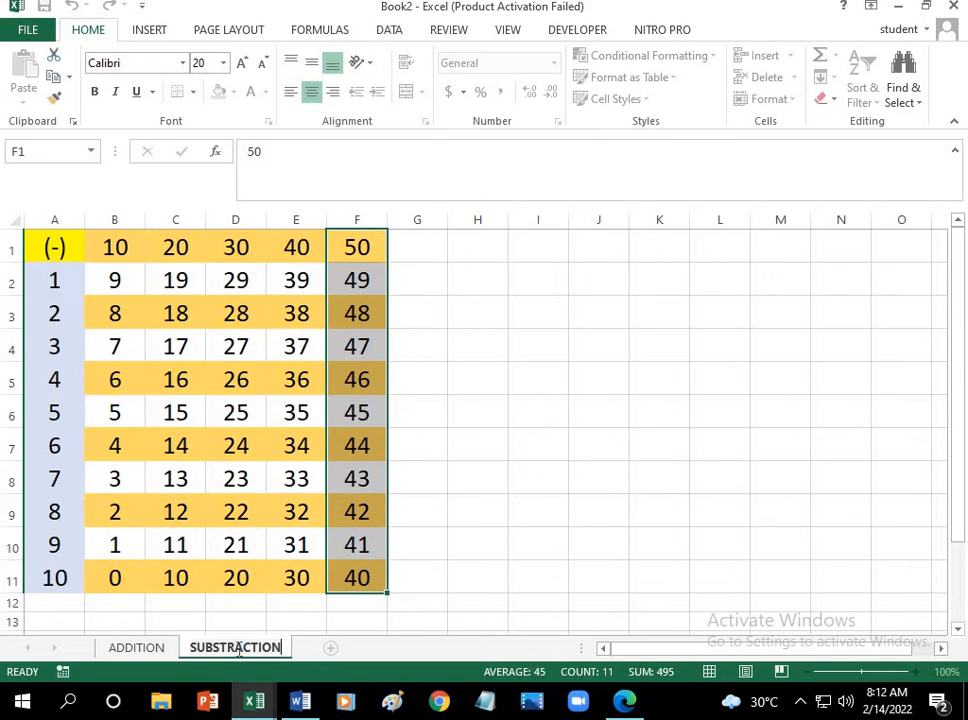
click(331, 649)
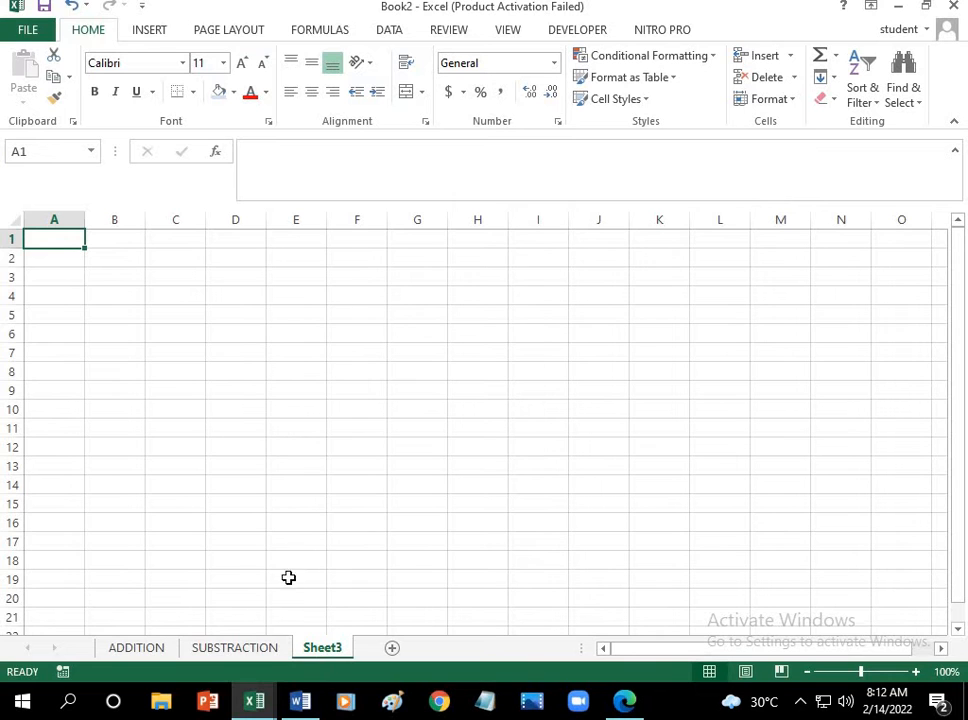
Step: Examine the multiplication sheet in week 6 basic calculator.xlsx as a reference, and return to the empty Sheet3 of Book2
click(263, 711)
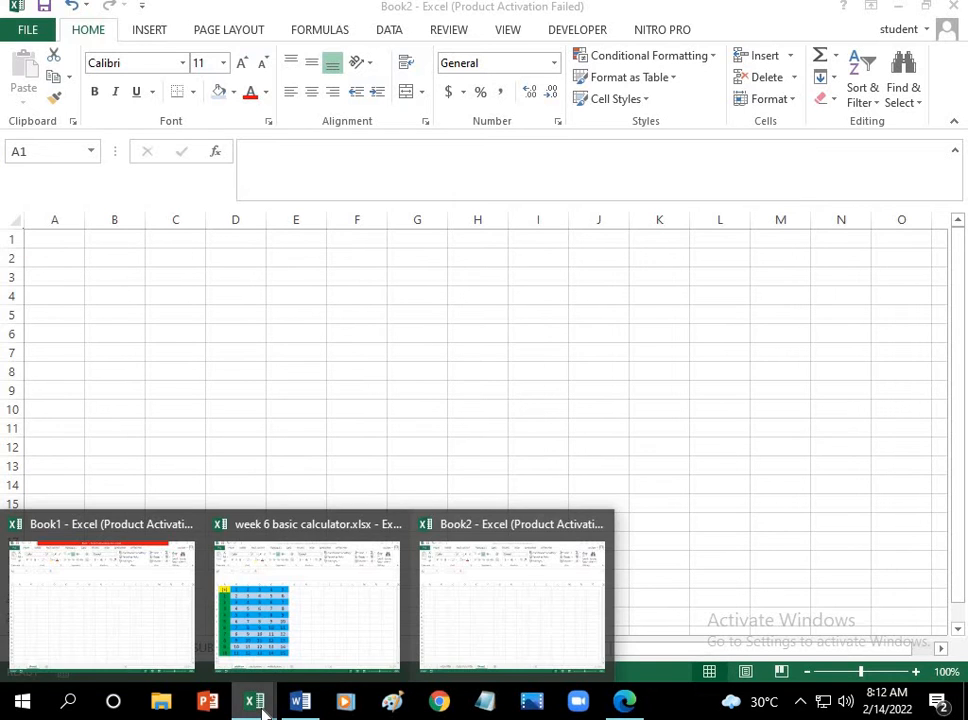
click(309, 629)
click(336, 649)
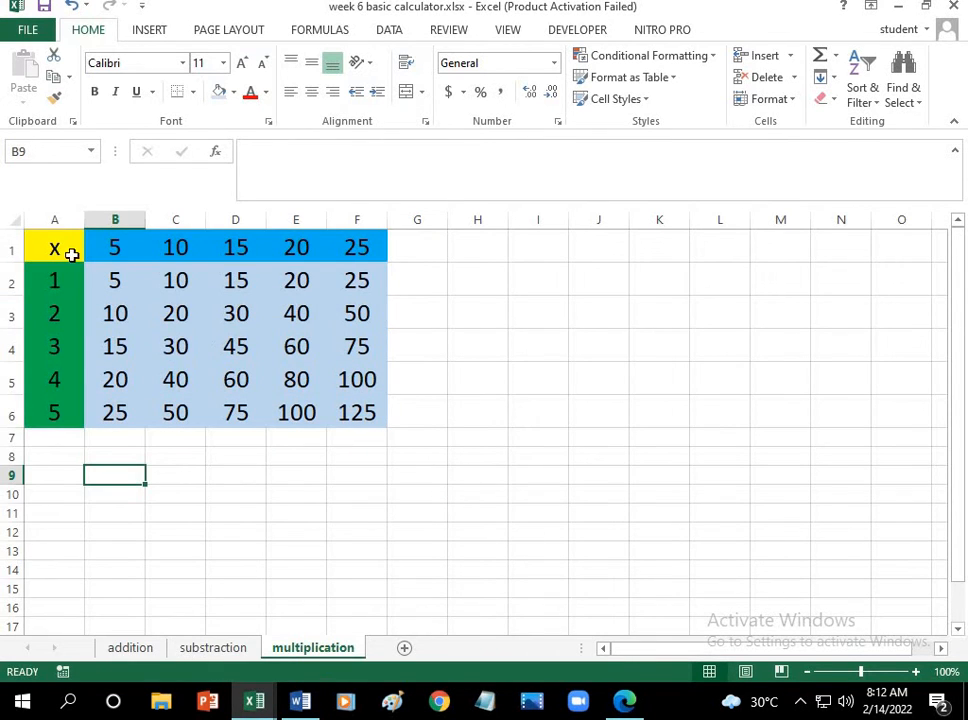
click(258, 706)
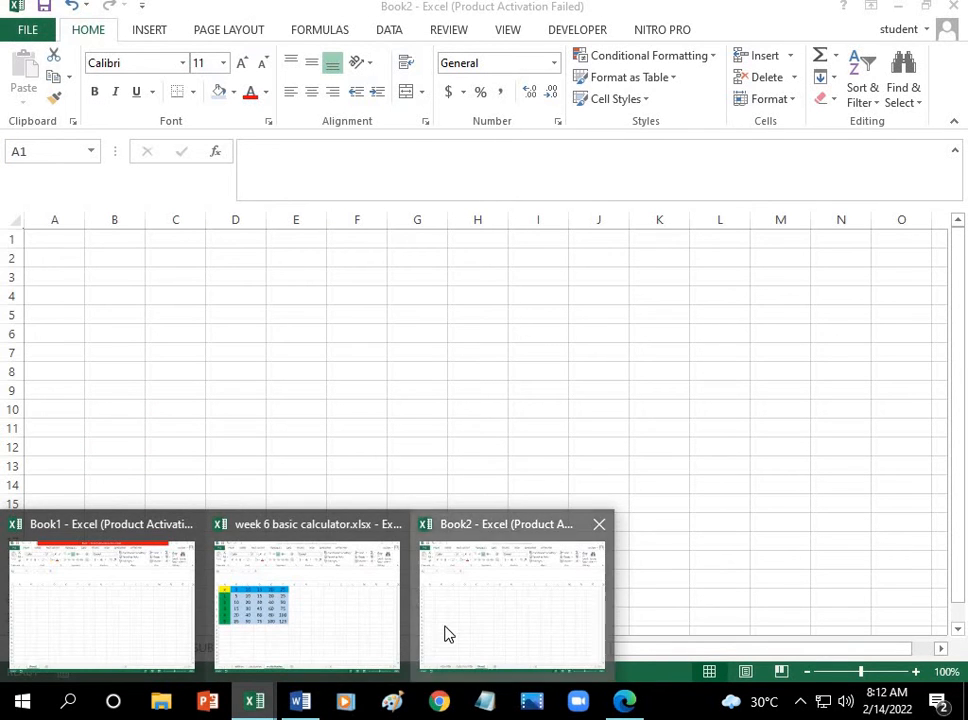
click(447, 632)
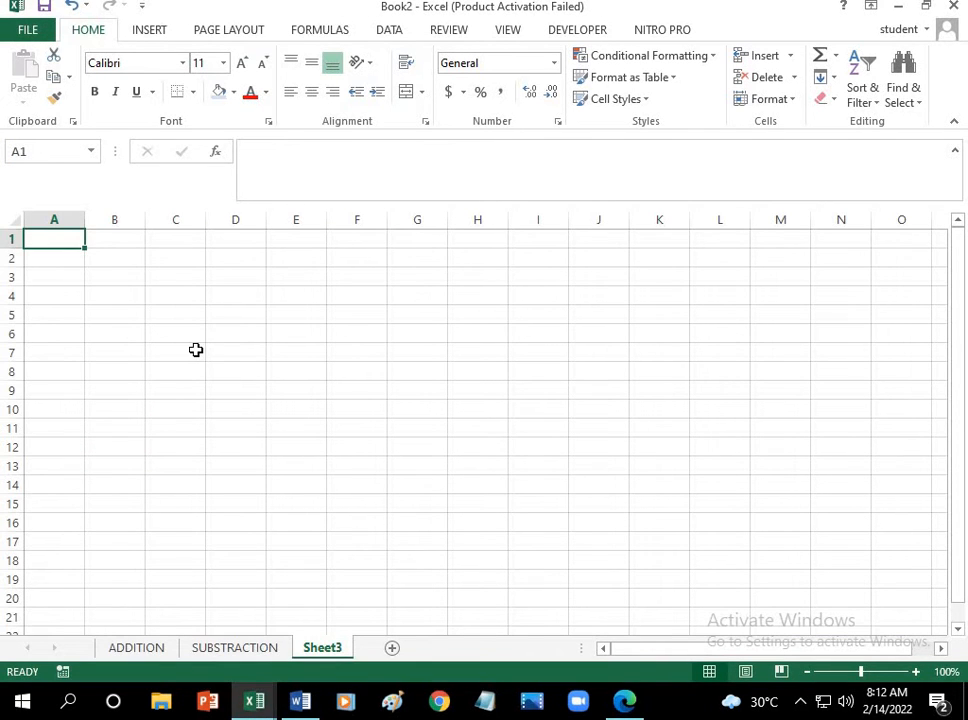
Step: Enter the label (X) in A1 and fill A2:A6 with the series 1 to 5
text(()
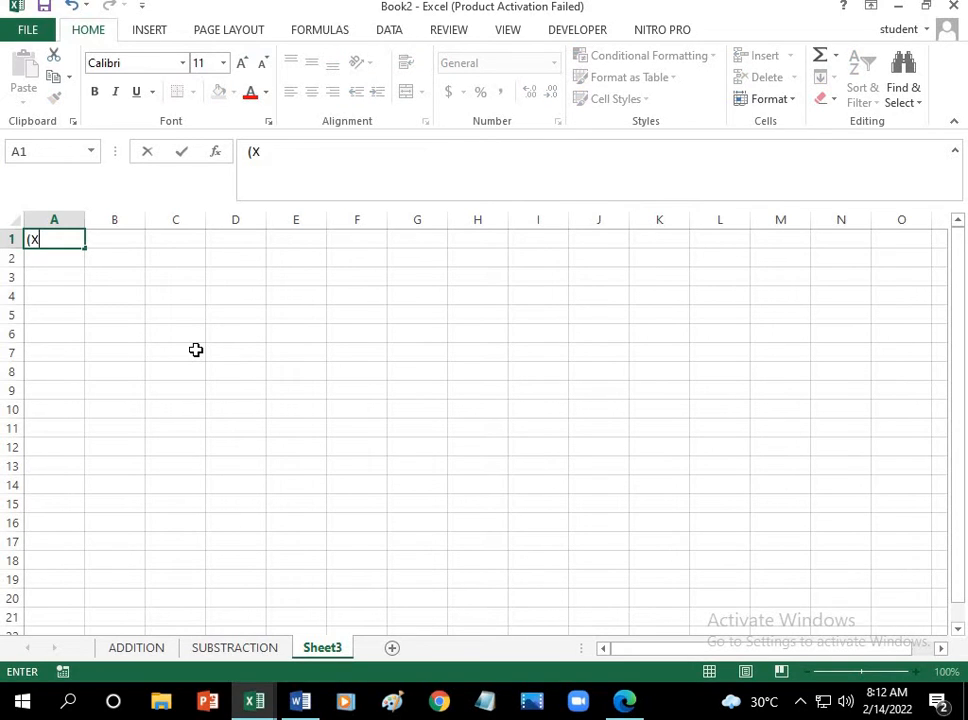
text(X))
click(101, 274)
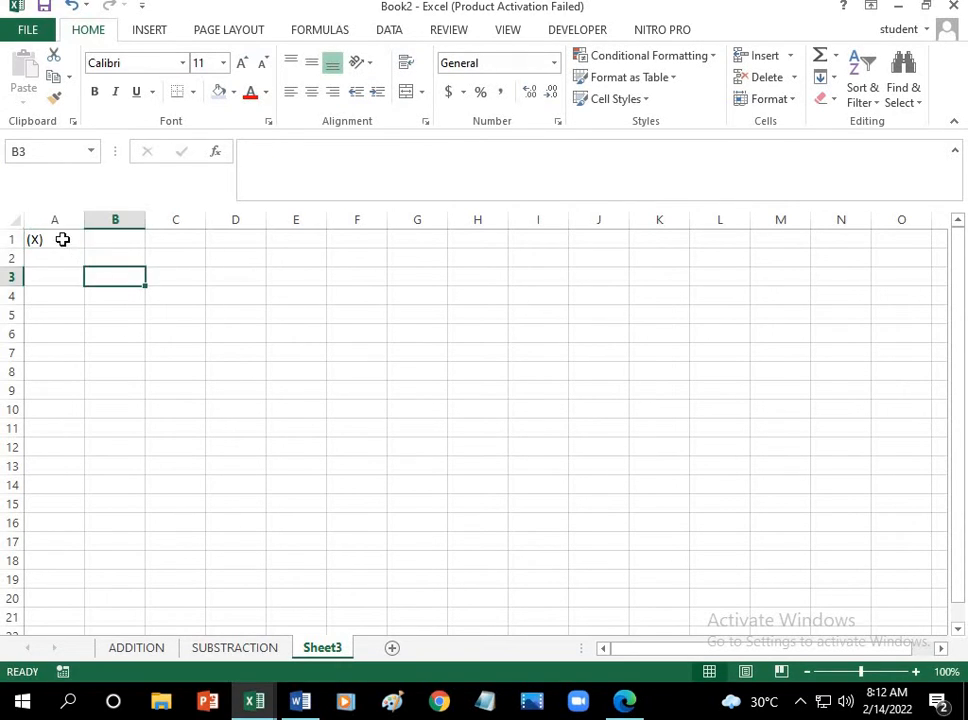
click(60, 238)
click(53, 257)
text(1)
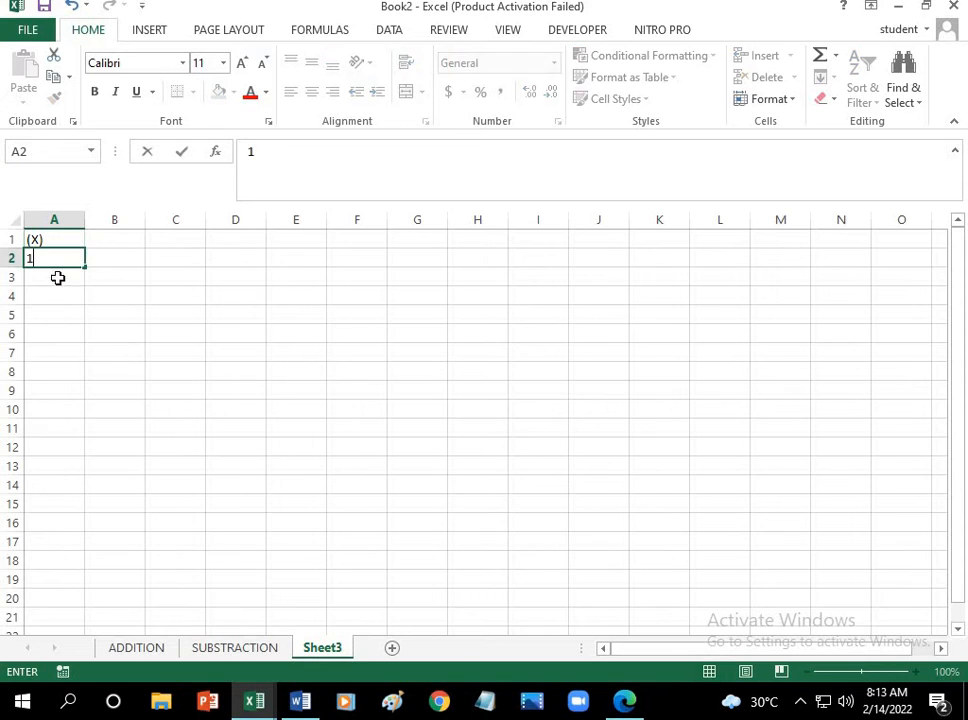
click(58, 277)
text(2)
drag(59, 259, 82, 339)
Step: Enter 1 in B1 and 2 in C1 and extend the series across to 5 in F1
click(130, 243)
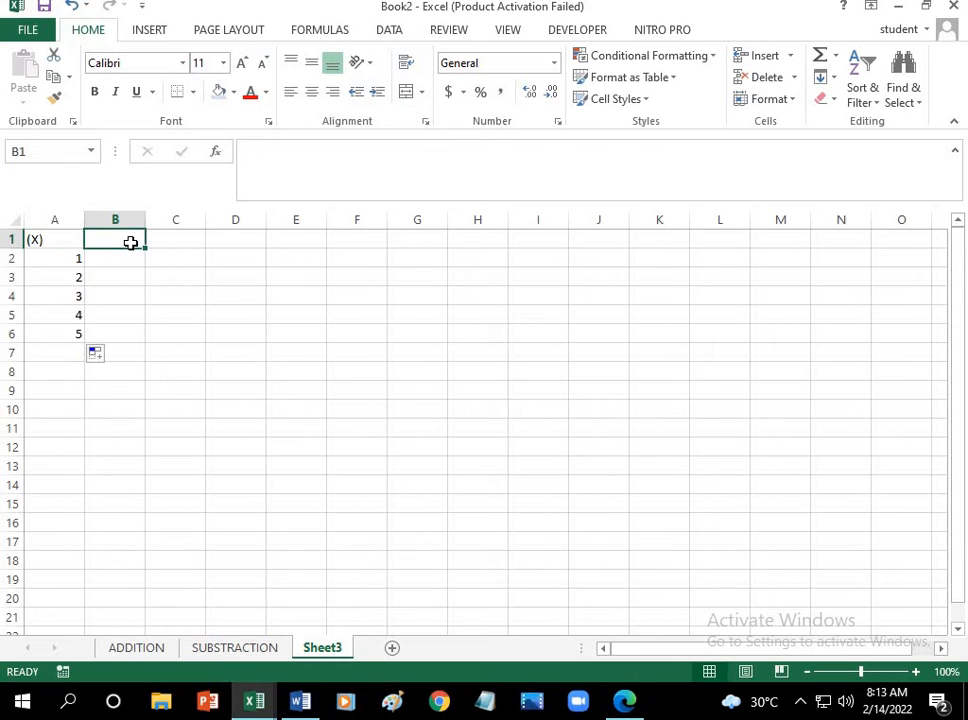
text(1)
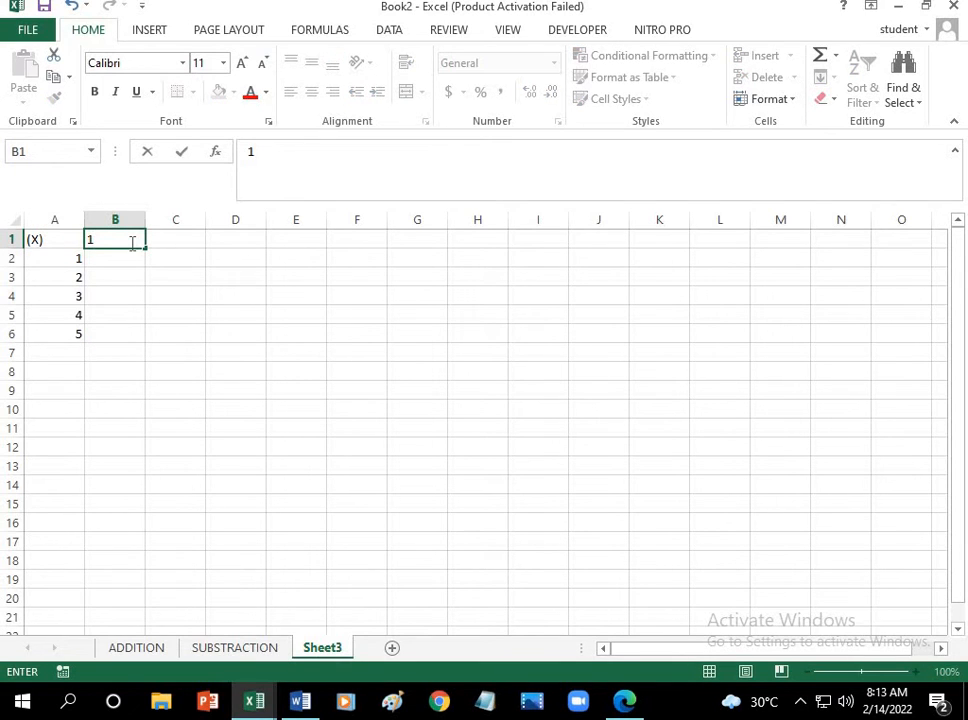
click(168, 241)
text(2)
drag(125, 239, 367, 249)
Step: Set the table range A1:F6 to font size 20 and centre its contents horizontally
click(296, 315)
drag(45, 240, 296, 327)
click(300, 310)
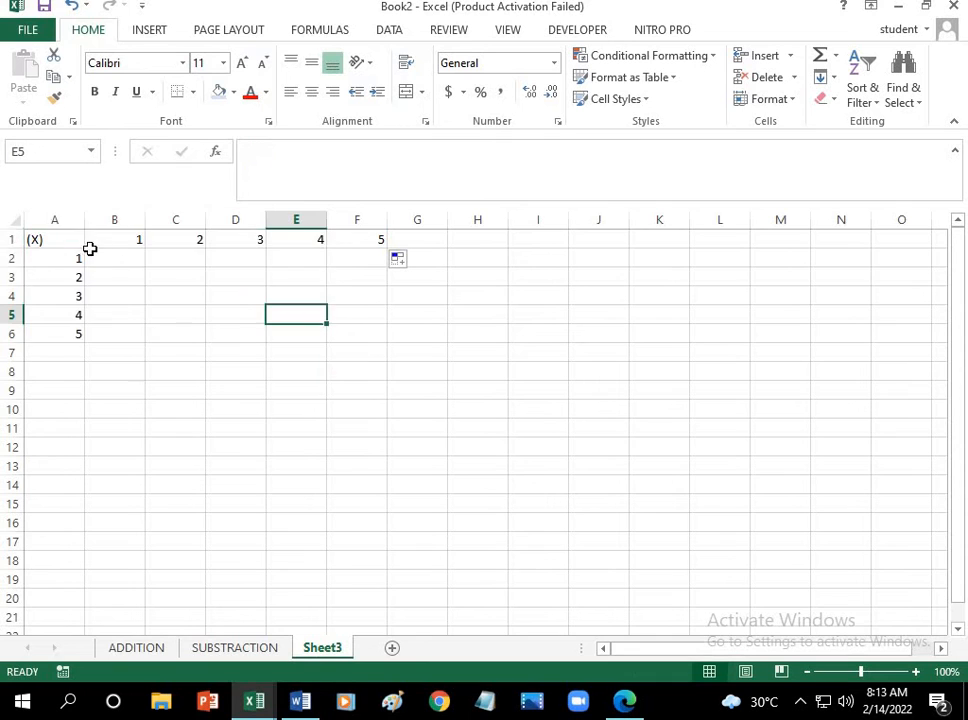
click(75, 242)
drag(45, 240, 339, 331)
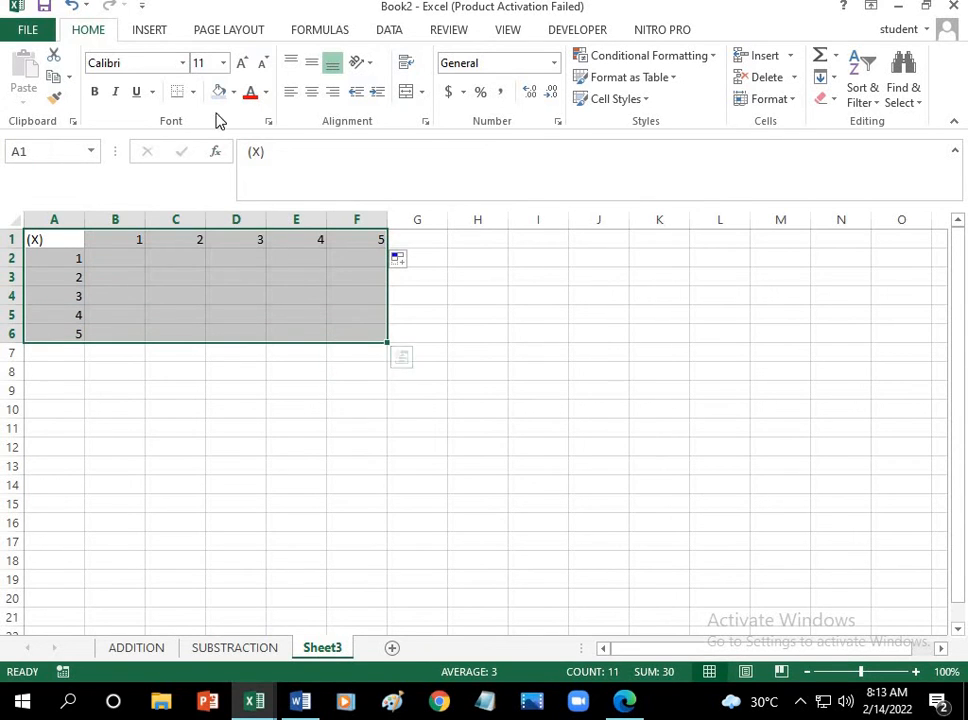
click(224, 63)
click(207, 229)
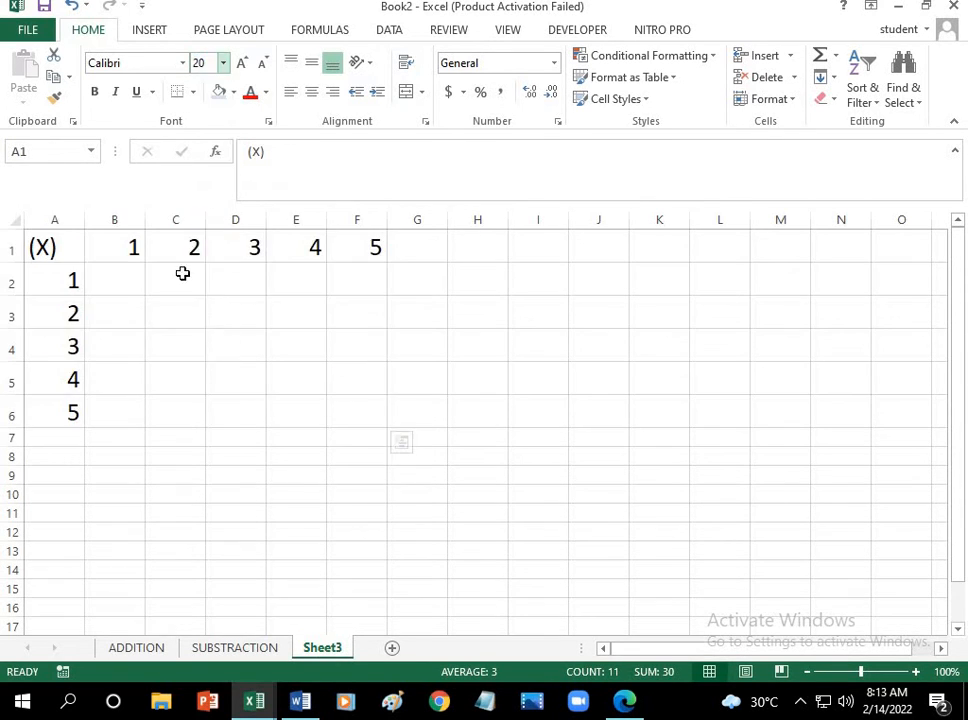
click(311, 91)
click(200, 352)
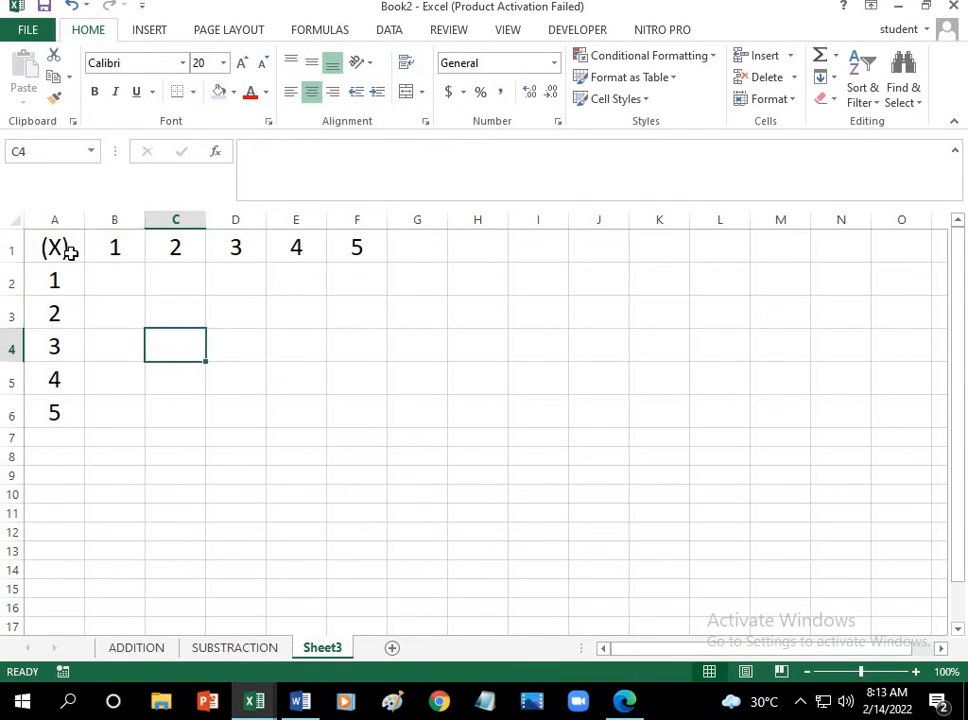
Step: Fill cell A1 with yellow and the column headers B1:F1 with light grey
click(65, 248)
click(235, 99)
click(266, 241)
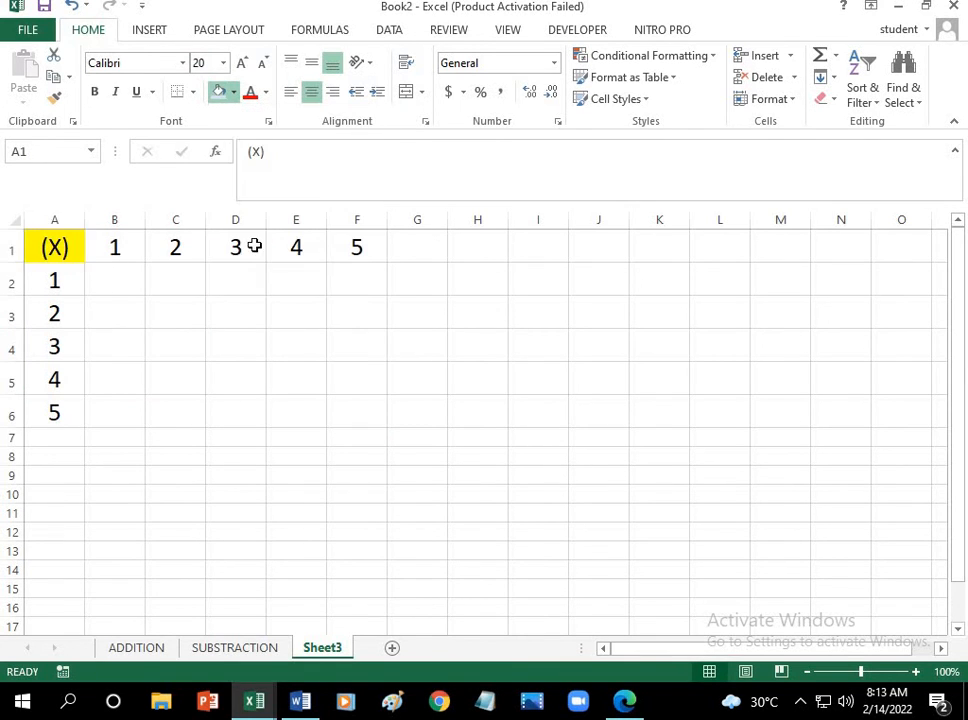
drag(123, 254, 357, 255)
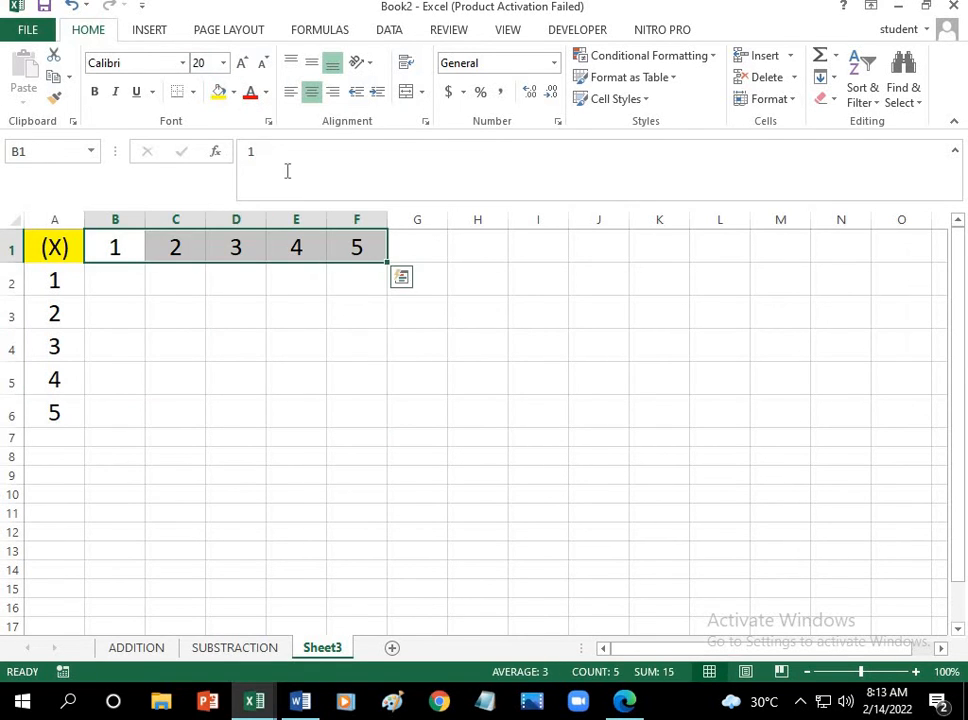
click(233, 92)
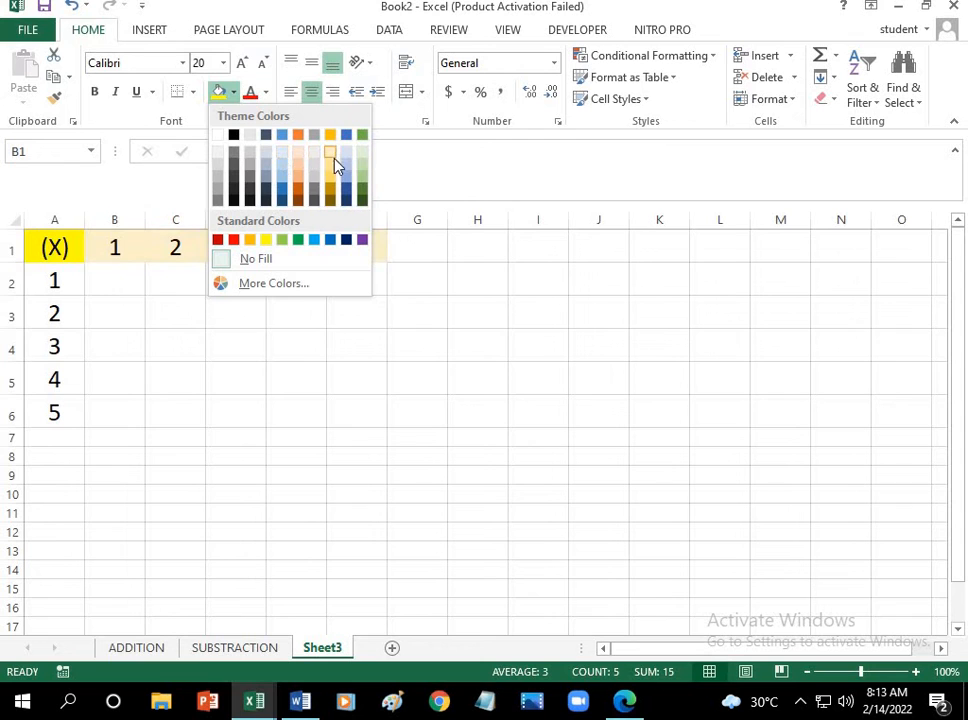
click(316, 183)
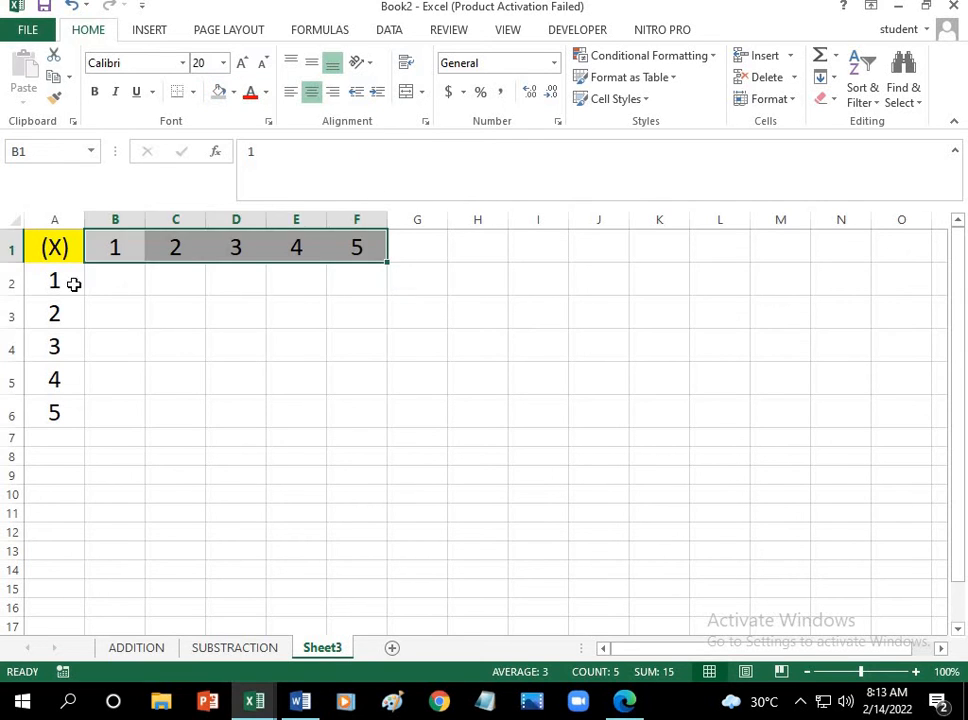
Step: Fill the row headers A2:A6 with the standard light green colour
drag(73, 283, 70, 412)
click(233, 92)
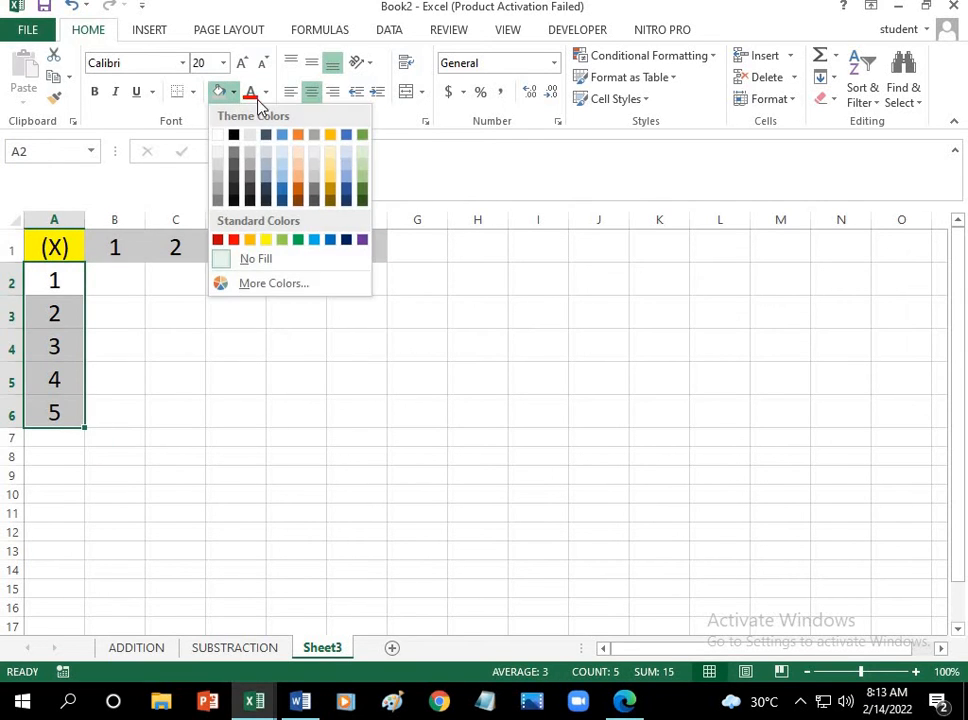
click(284, 240)
click(197, 318)
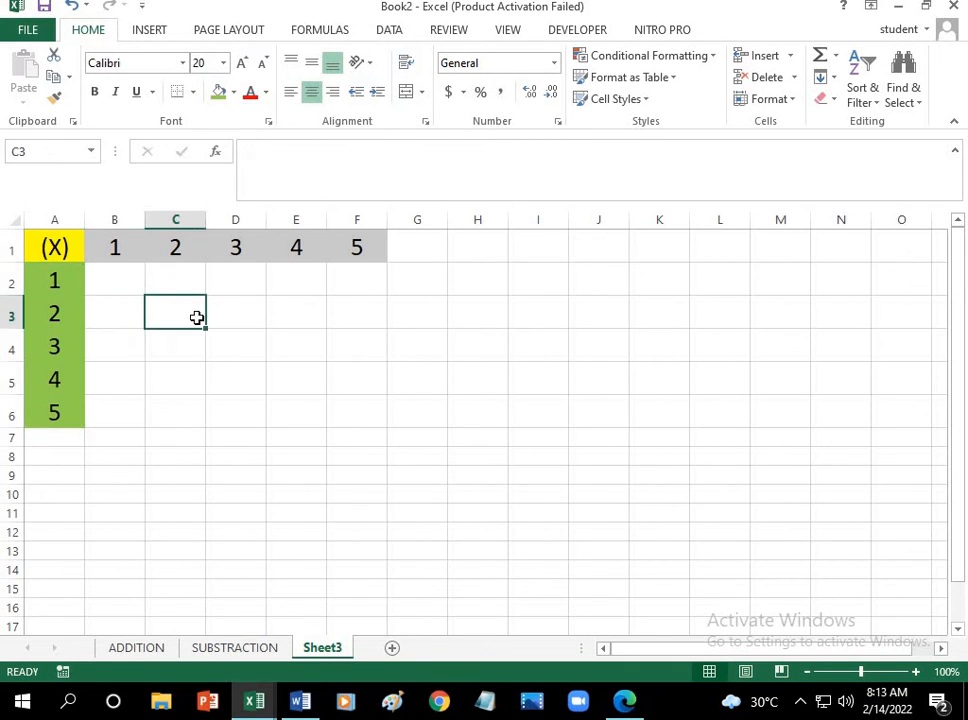
Step: Enter the product 1 in cell B2 for column header 1 and row header 1
click(119, 249)
click(74, 276)
click(108, 279)
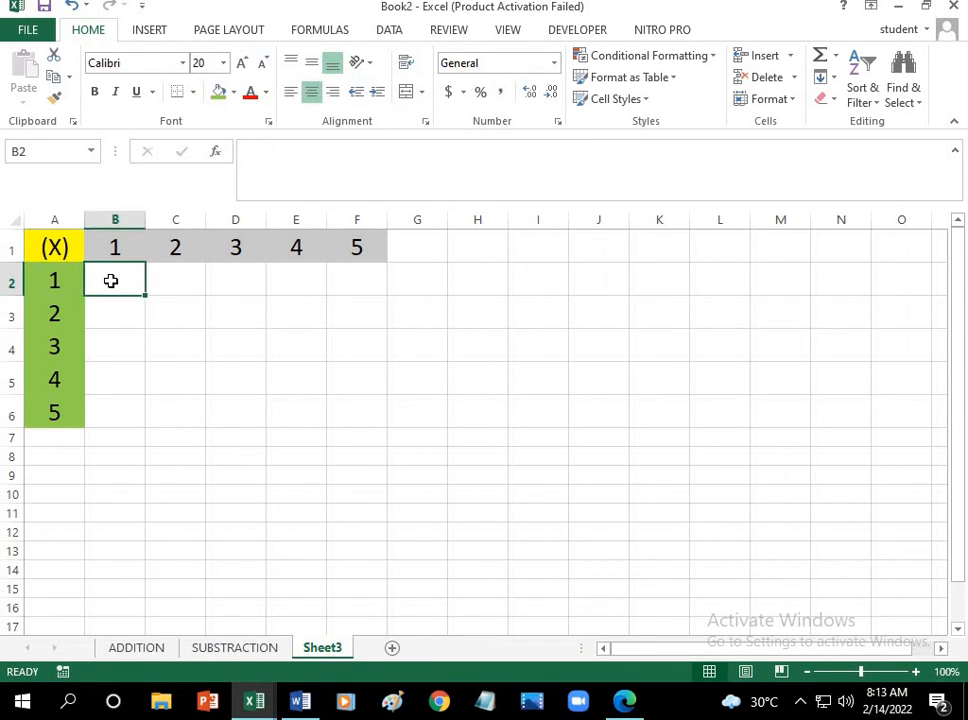
text(1)
Step: Enter the product 2 in cell C2 and extend the series from B2 and C2 across to F2
click(168, 258)
click(74, 258)
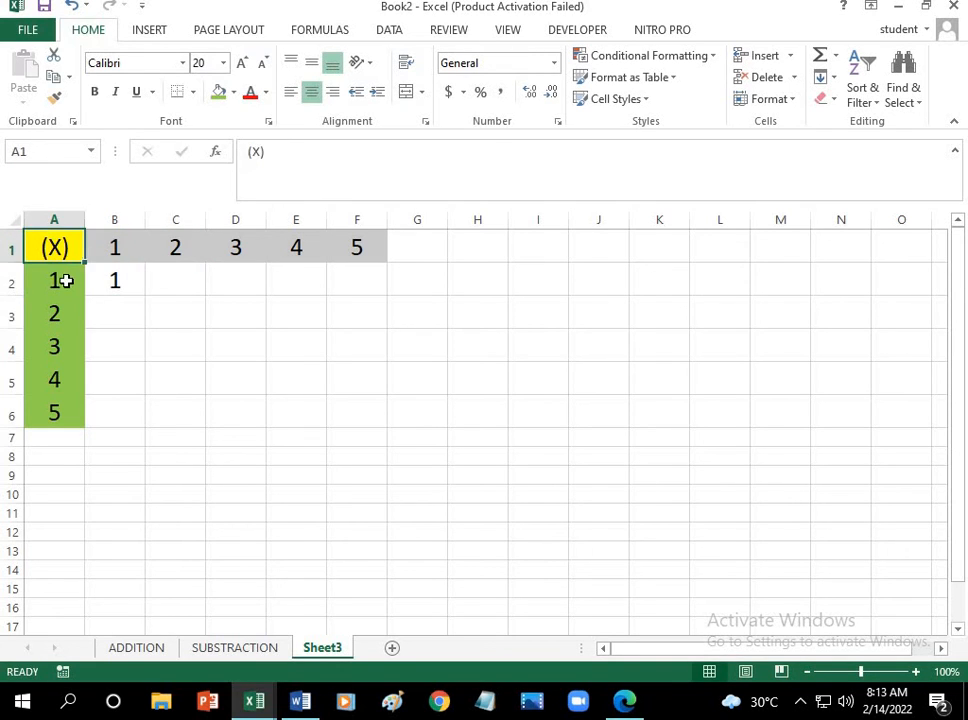
click(65, 281)
click(169, 279)
text(2)
drag(132, 283, 365, 296)
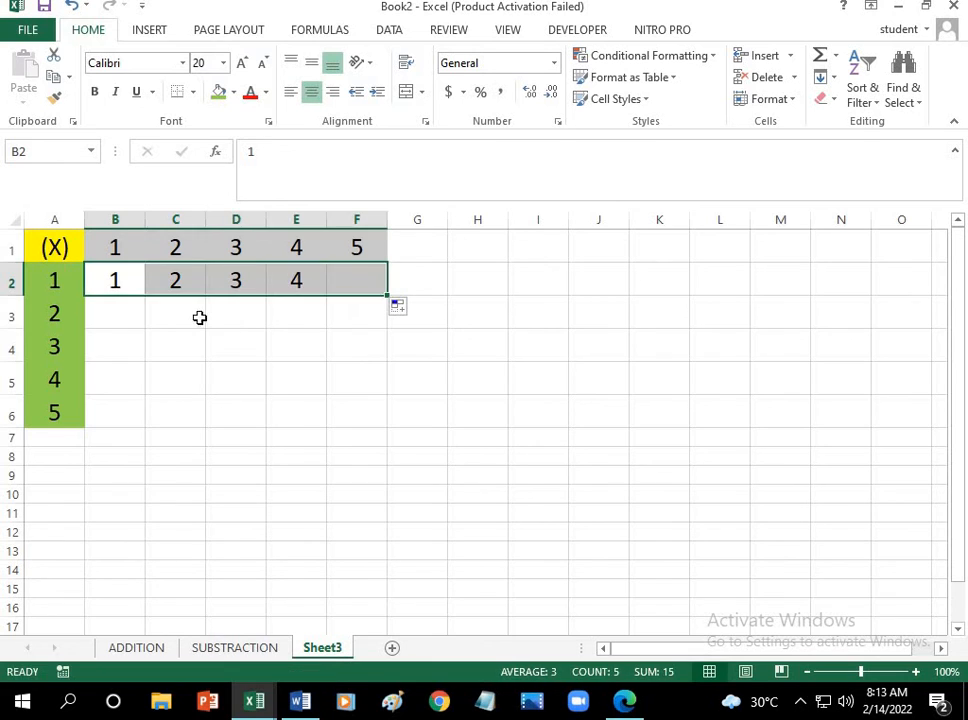
Step: Enter the product 2 in cell B3 for column header 1 and row header 2
click(110, 313)
click(115, 252)
click(75, 313)
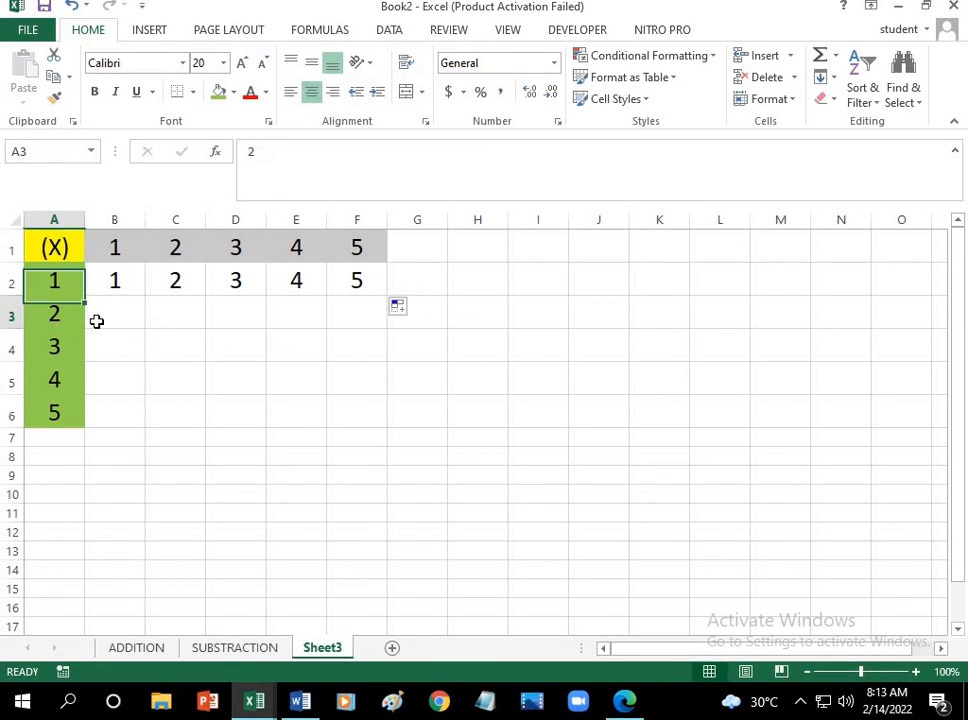
click(115, 314)
text(2)
Step: Enter the product 4 in cell C3 and extend the series from B3 and C3 across to F3
click(177, 313)
click(181, 248)
click(55, 247)
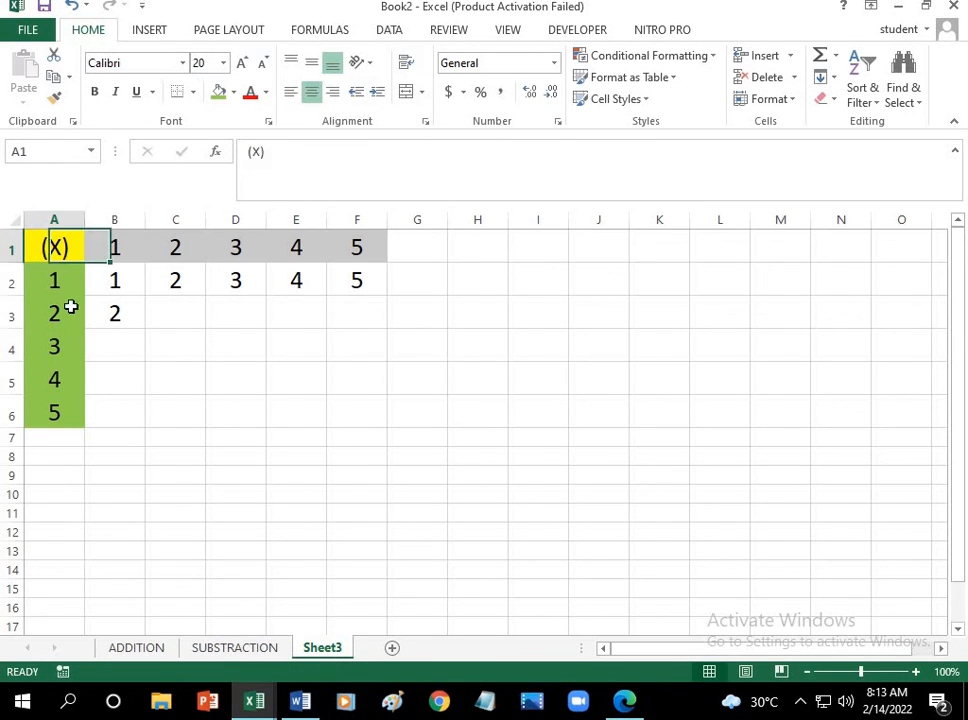
click(71, 309)
click(174, 321)
text(4)
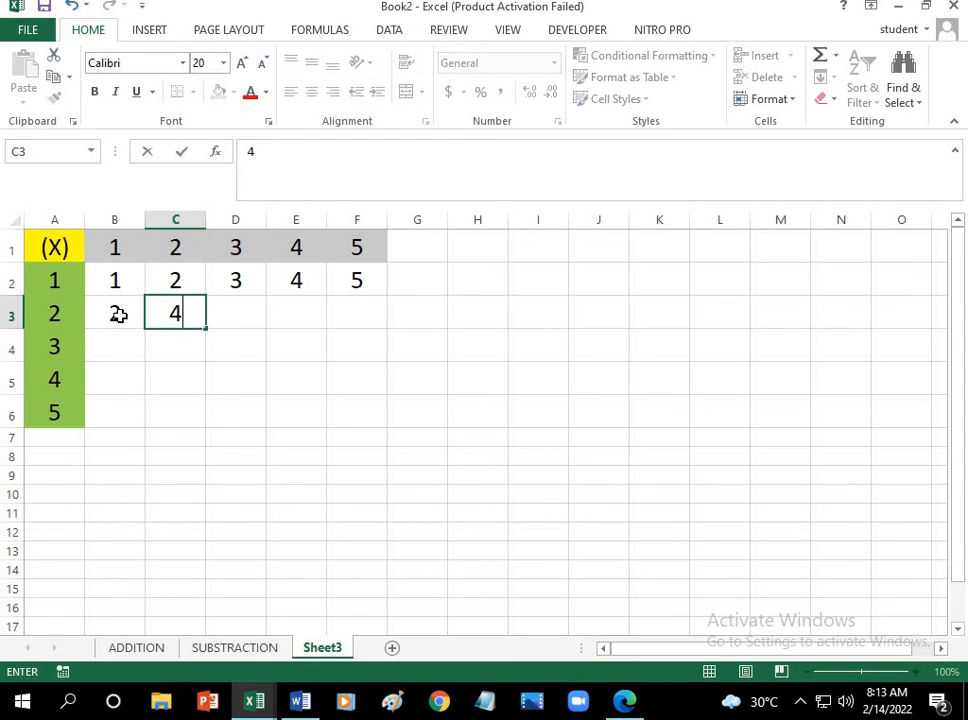
drag(117, 311, 378, 322)
Step: Enter the product 3 in cell B4 for column header 1 and row header 3
click(127, 346)
click(123, 252)
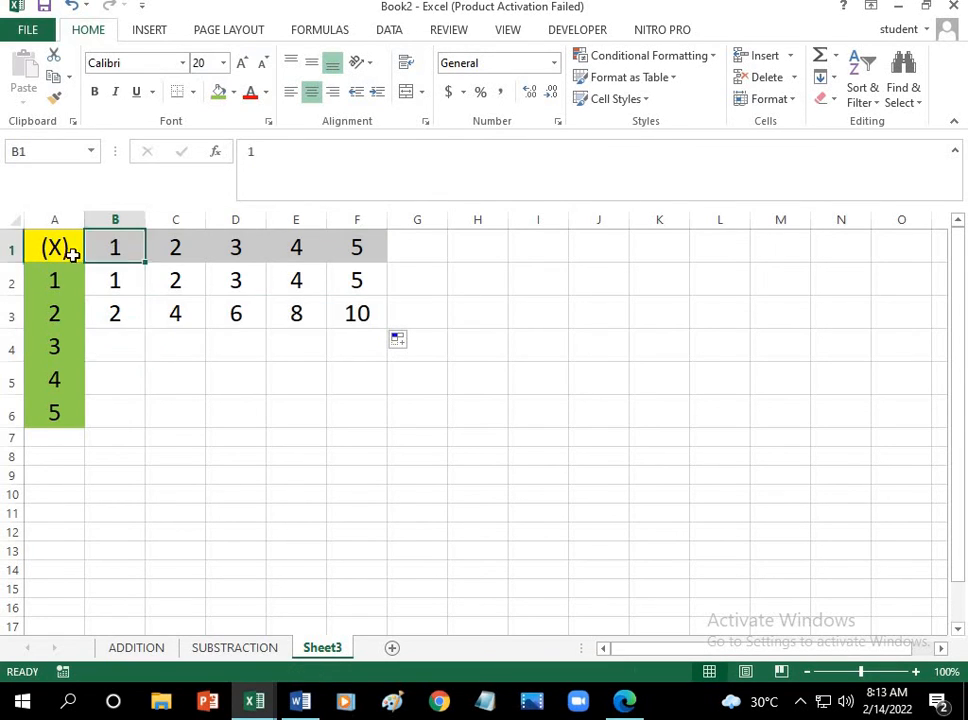
click(69, 251)
click(76, 346)
click(116, 344)
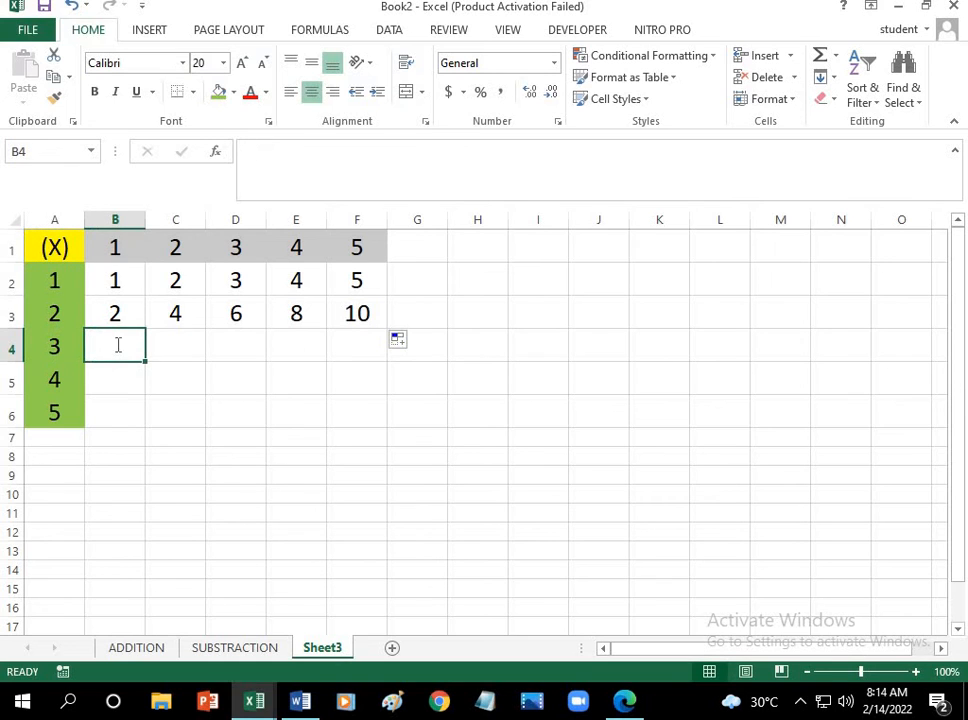
text(3)
Step: Enter the product 6 in cell C4 and extend the series from B4 and C4 across to F4
click(177, 246)
click(58, 248)
click(78, 340)
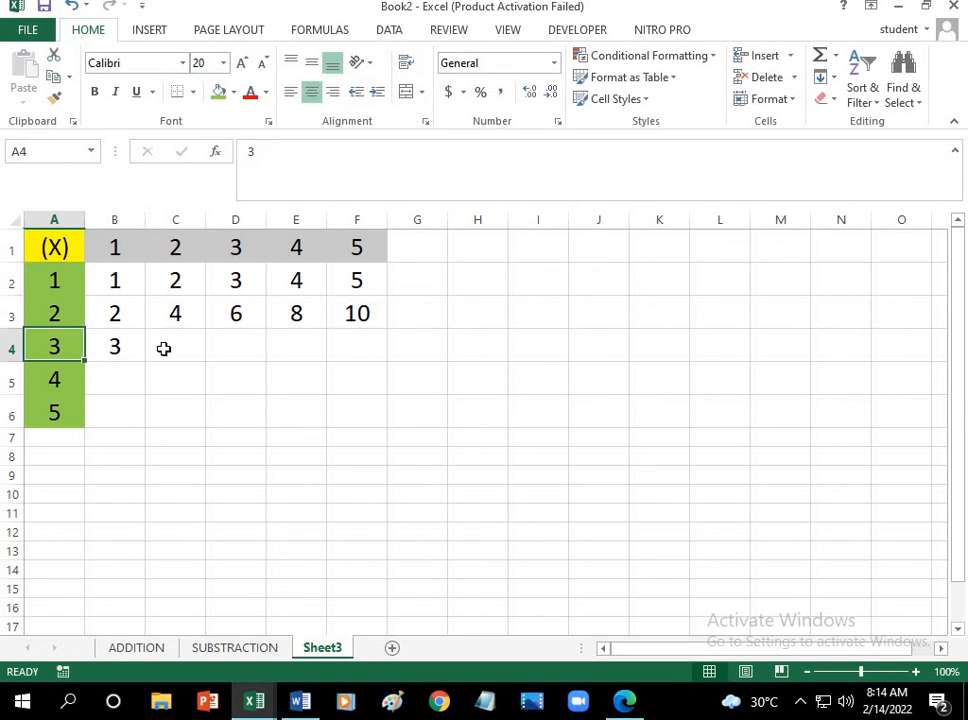
click(168, 348)
text(6)
drag(135, 347, 376, 356)
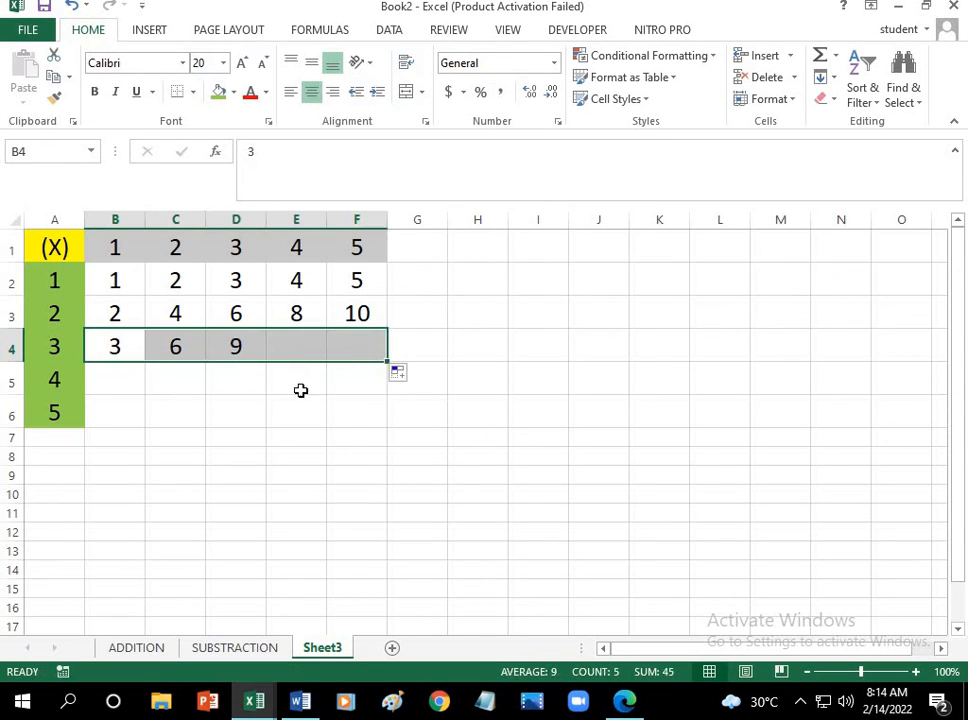
Step: Enter the product 4 in cell B5 for column header 1 and row header 4
click(131, 381)
click(123, 251)
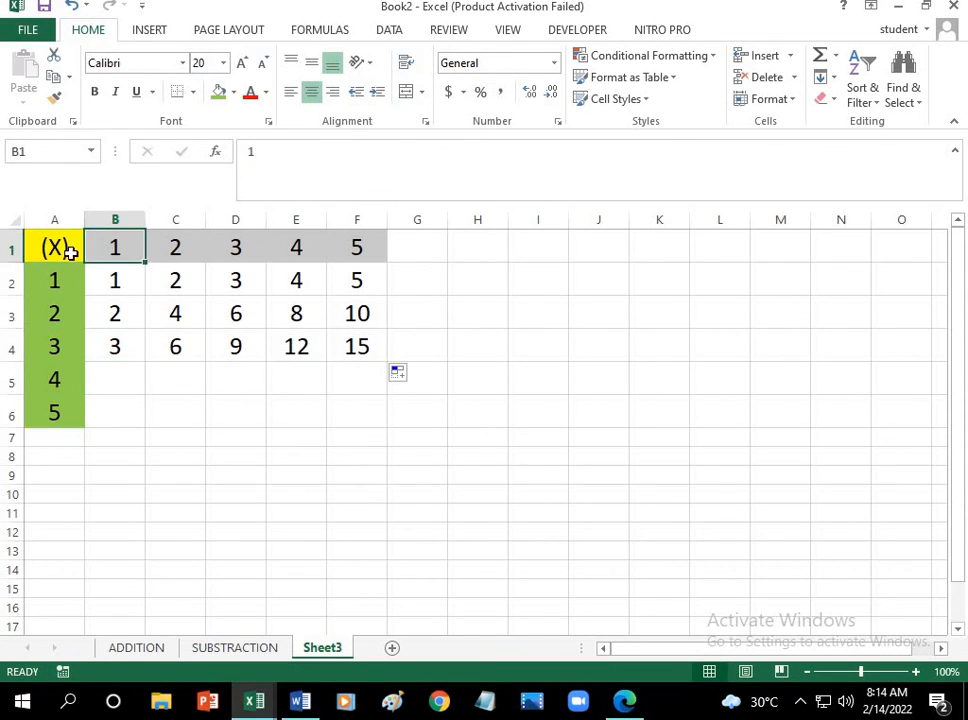
click(69, 251)
click(69, 380)
click(117, 383)
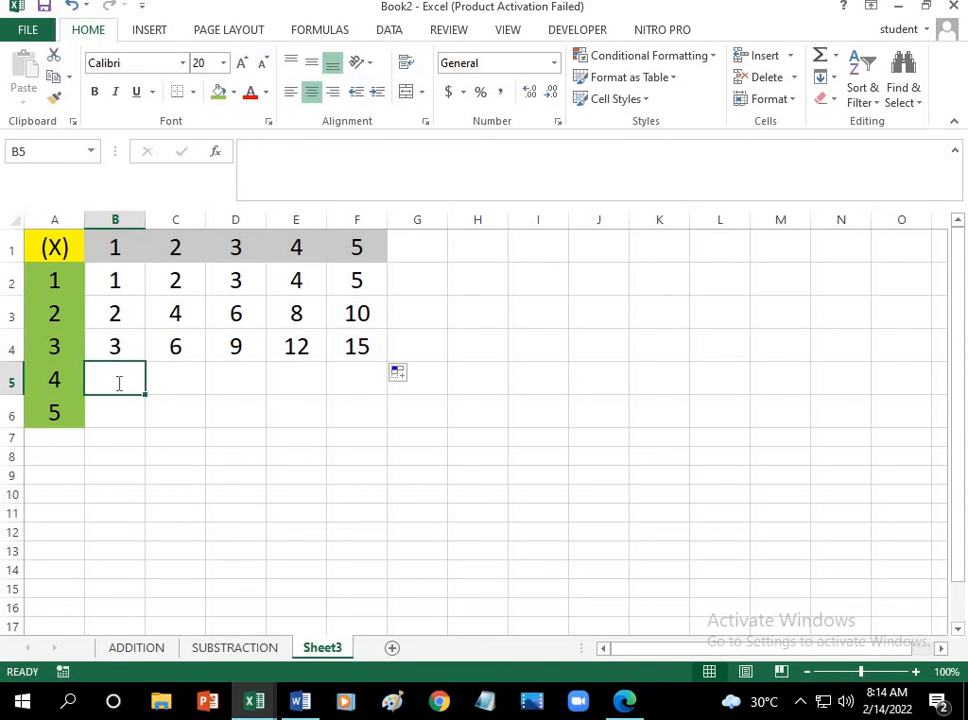
text(4)
Step: Enter the product 8 in cell C5 and extend the series from B5 and C5 across to F5
click(177, 385)
click(188, 248)
click(54, 246)
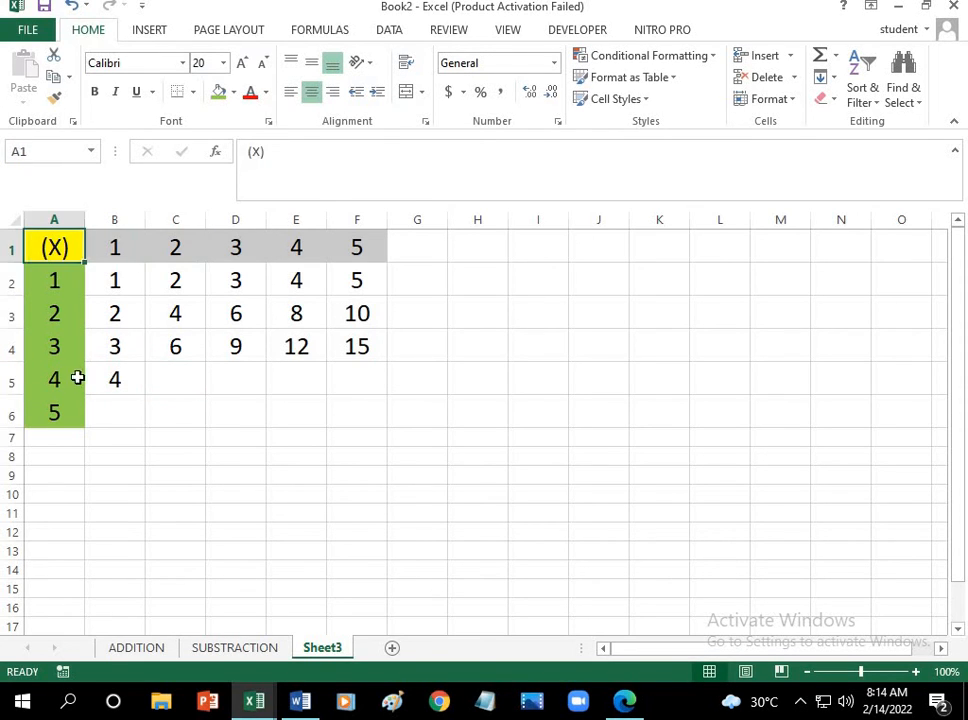
click(77, 378)
click(191, 377)
text(8)
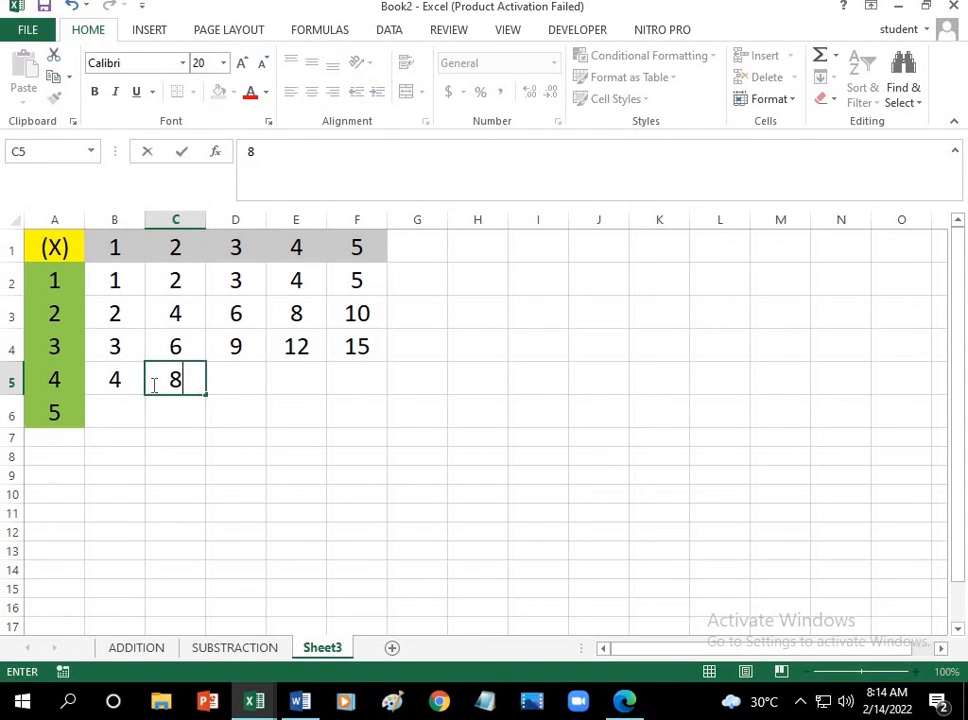
drag(120, 383, 365, 400)
Step: Enter the product 5 in cell B6 for column header 1 and row header 5
click(124, 404)
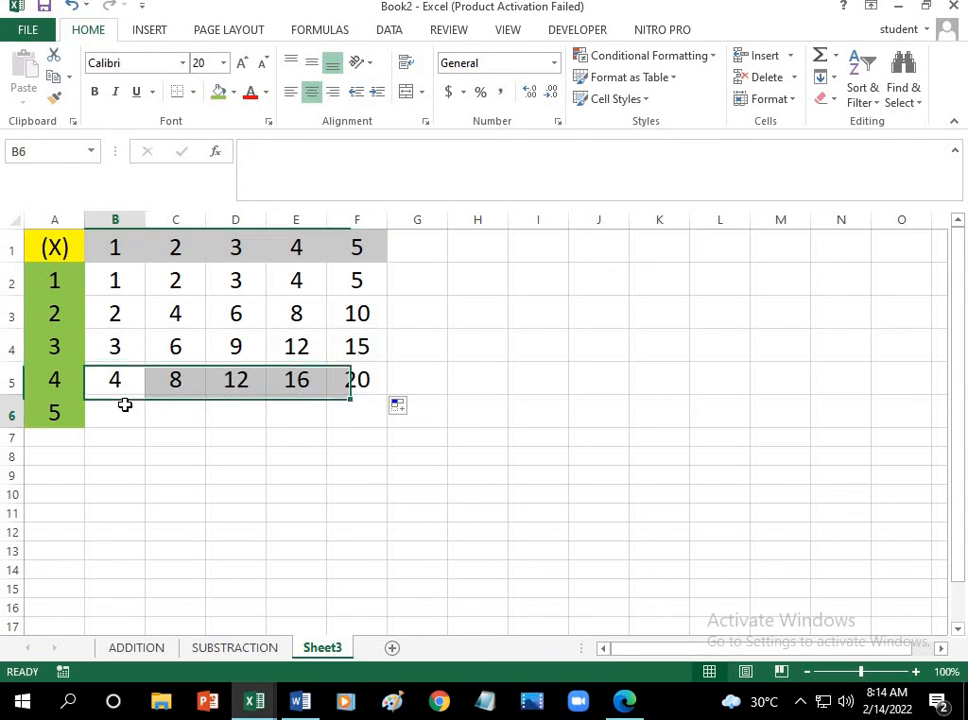
click(117, 251)
click(58, 252)
click(70, 411)
click(124, 427)
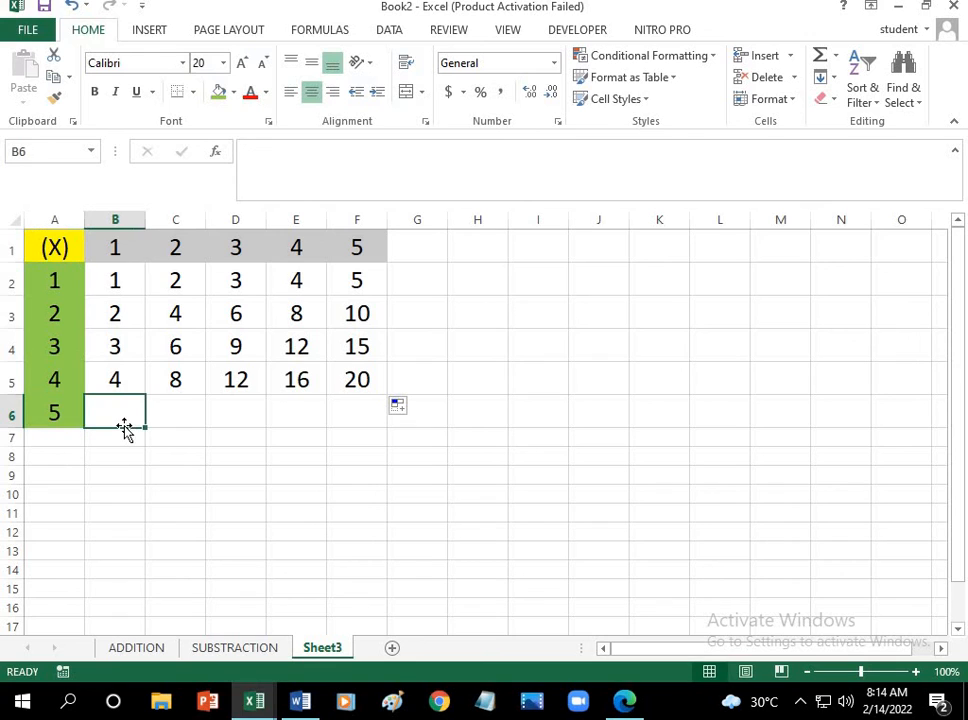
text(6)
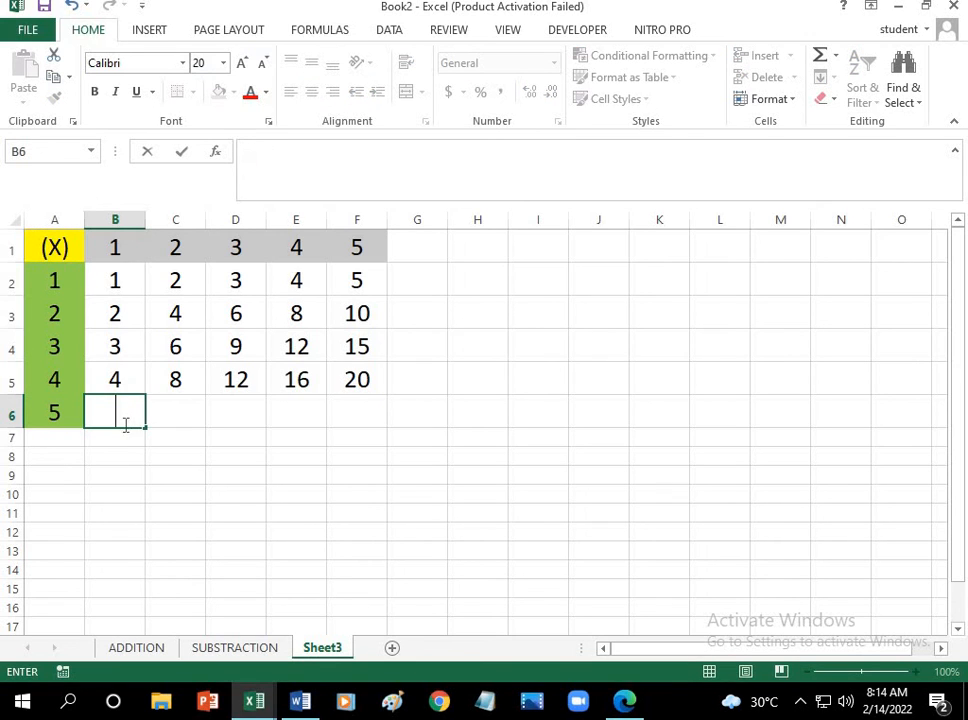
text(5)
Step: Enter the product 10 in cell C6 and extend the series from B6 and C6 across to F6
click(158, 417)
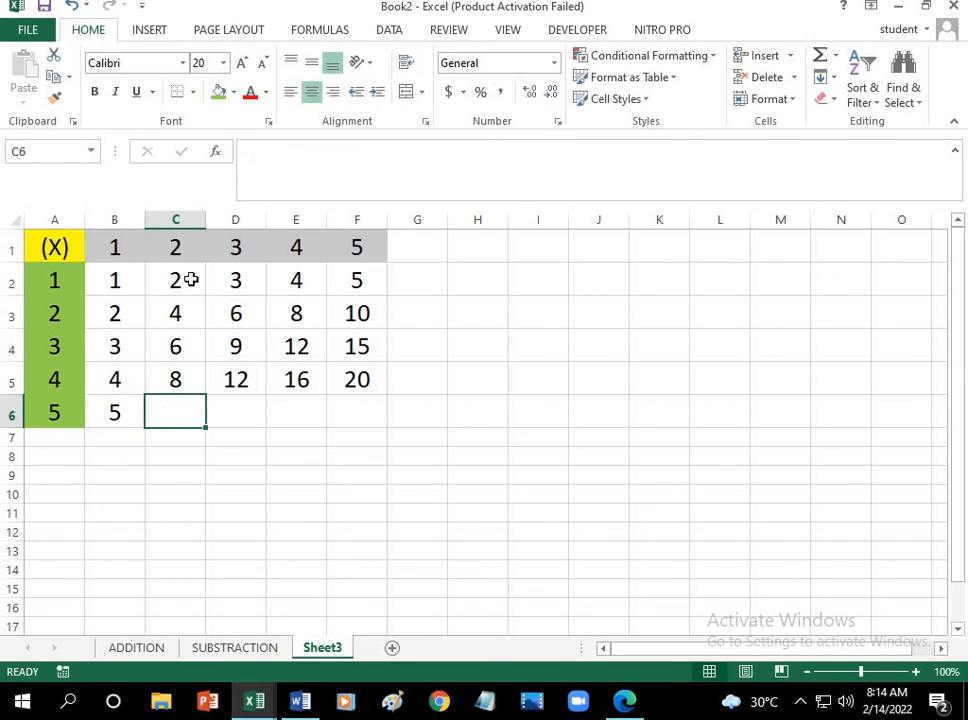
click(151, 253)
click(58, 250)
click(72, 412)
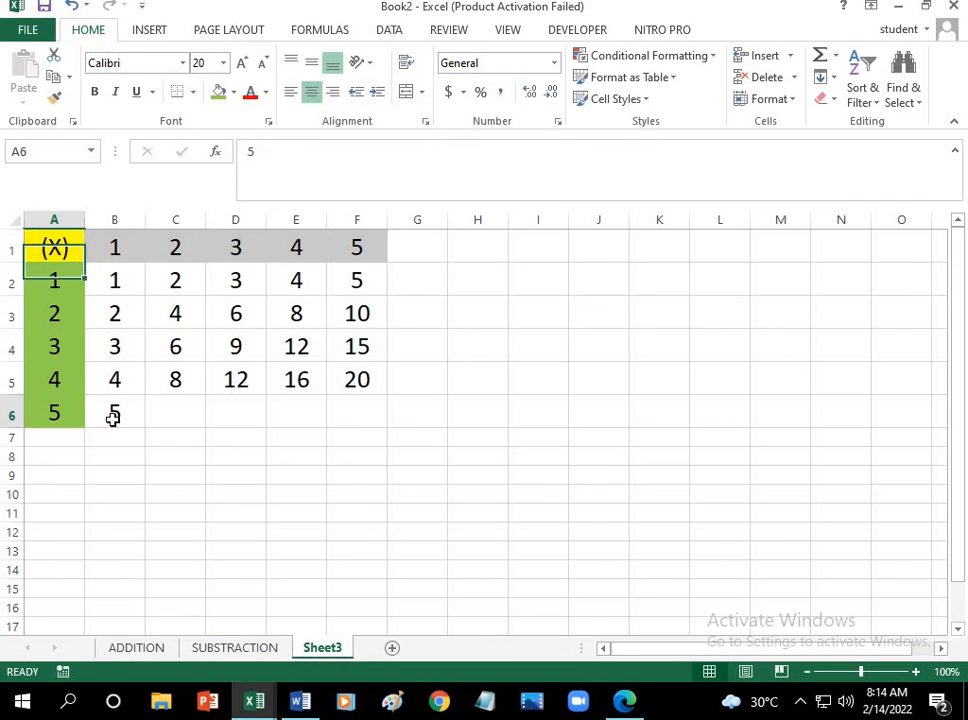
click(186, 413)
text(10)
drag(132, 419, 361, 411)
click(292, 462)
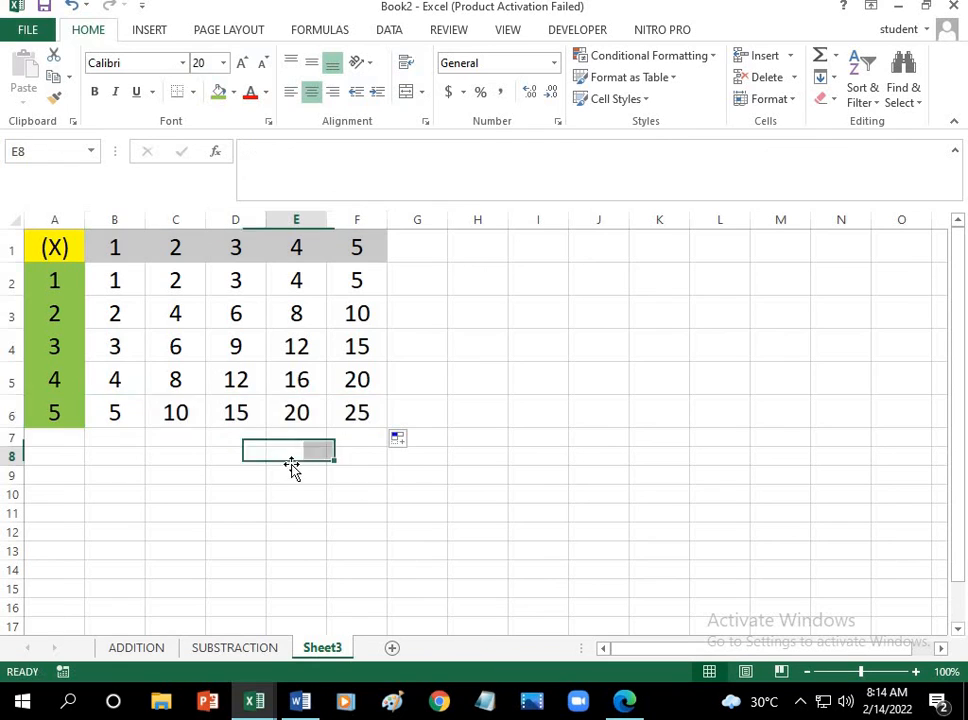
Step: Rename Sheet3 as MULTIPLICATION
right_click(322, 655)
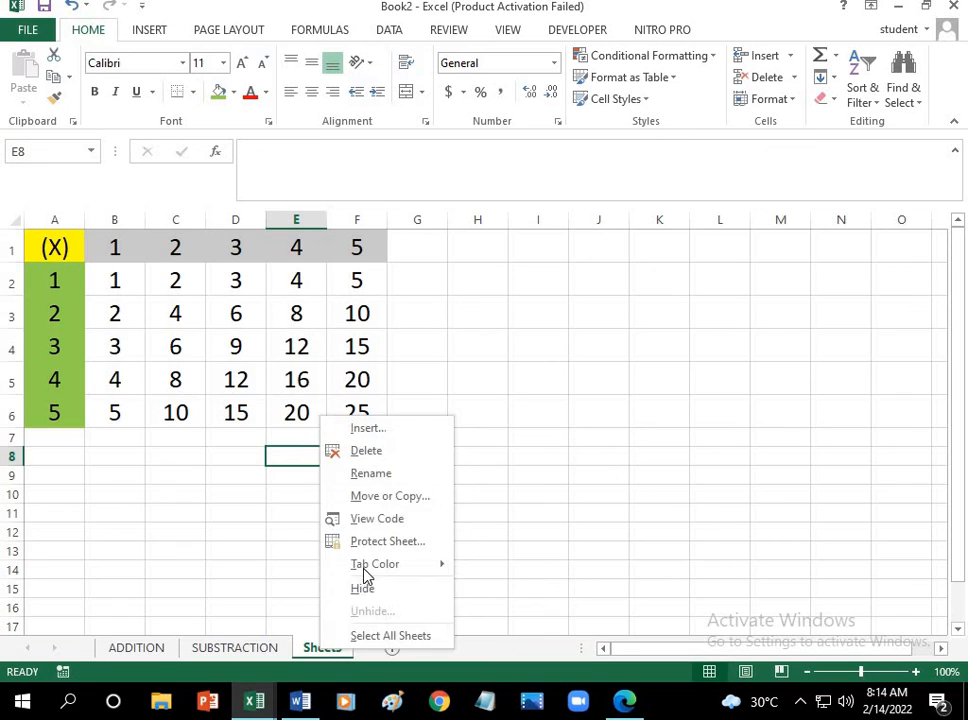
click(382, 474)
key(BackSpace)
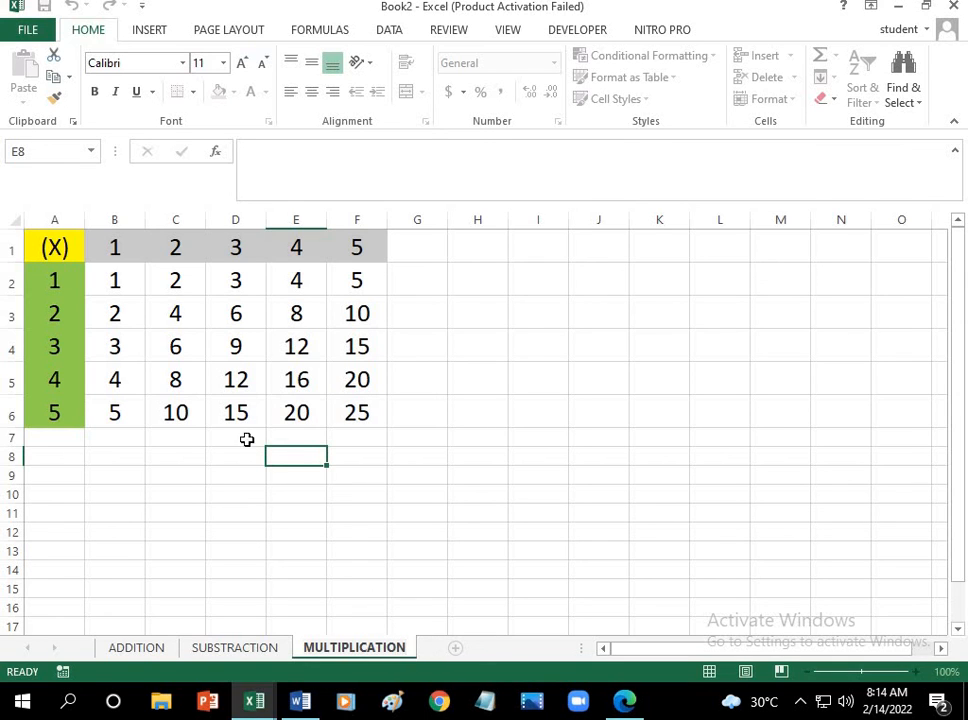
Step: Look over the ADDITION and SUBSTRACTION sheets and return to the MULTIPLICATION sheet
click(140, 648)
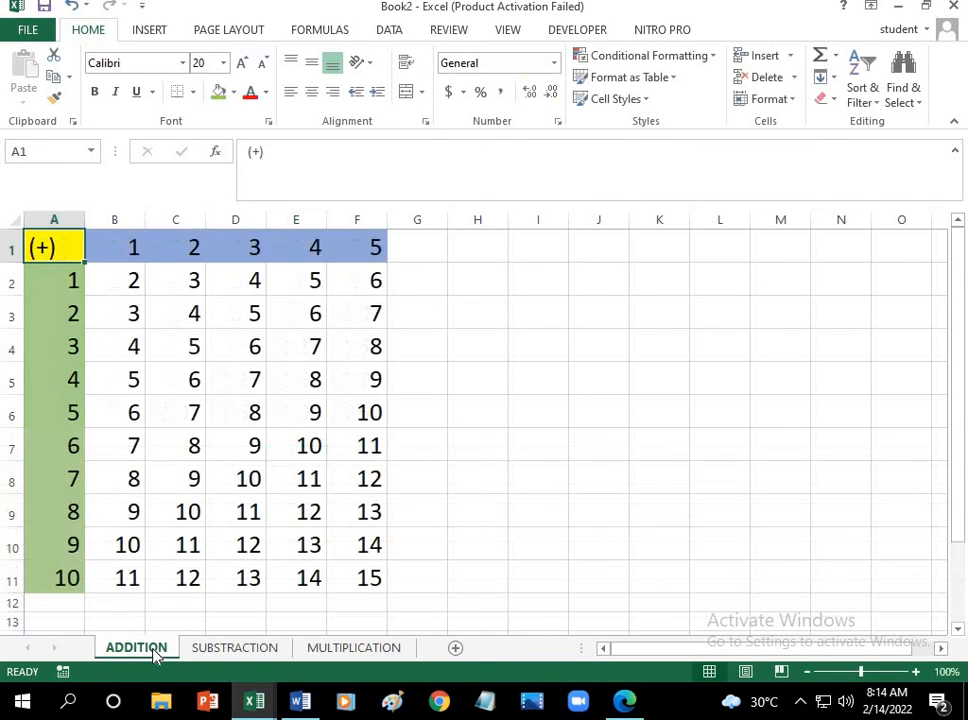
click(262, 652)
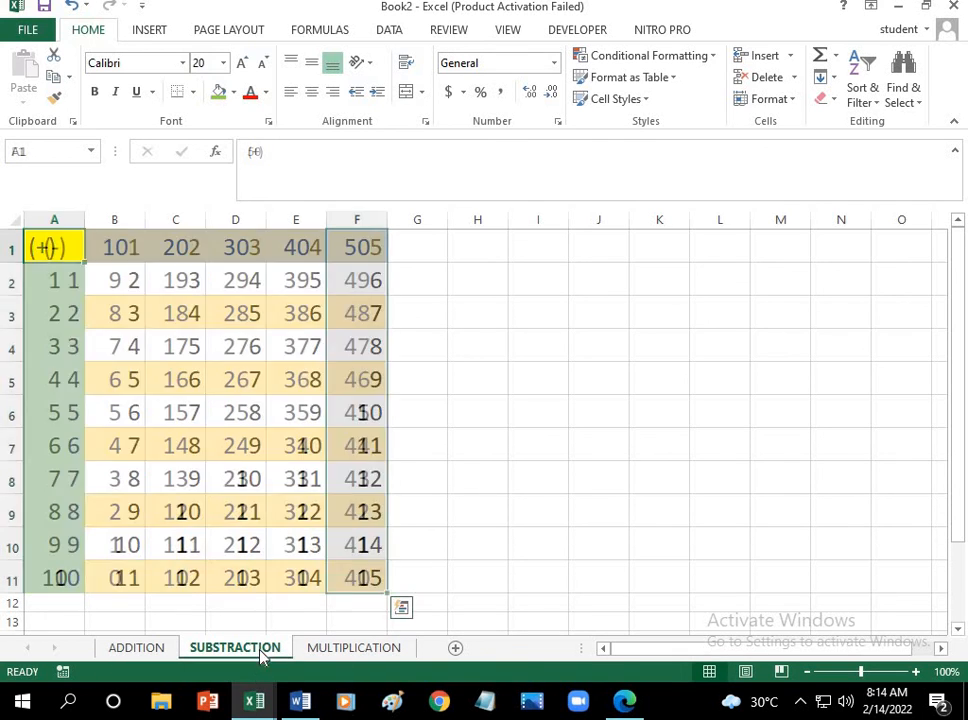
click(378, 650)
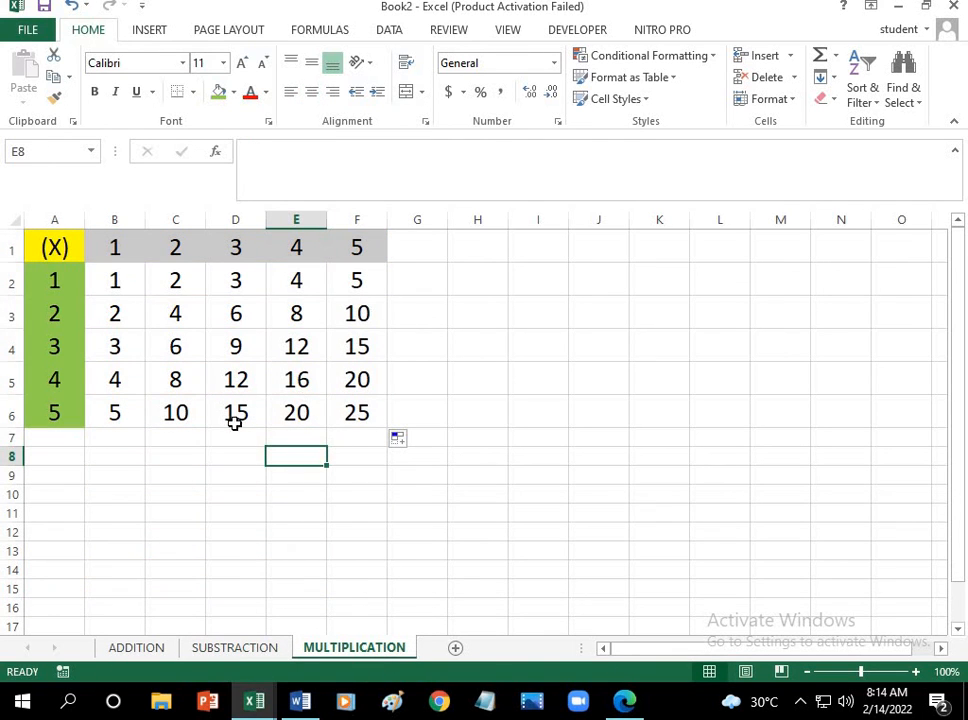
Step: Save the workbook in the Documents folder as BASIC CALCULATOR followed by the author's name and P3A, in Excel Workbook format
click(36, 28)
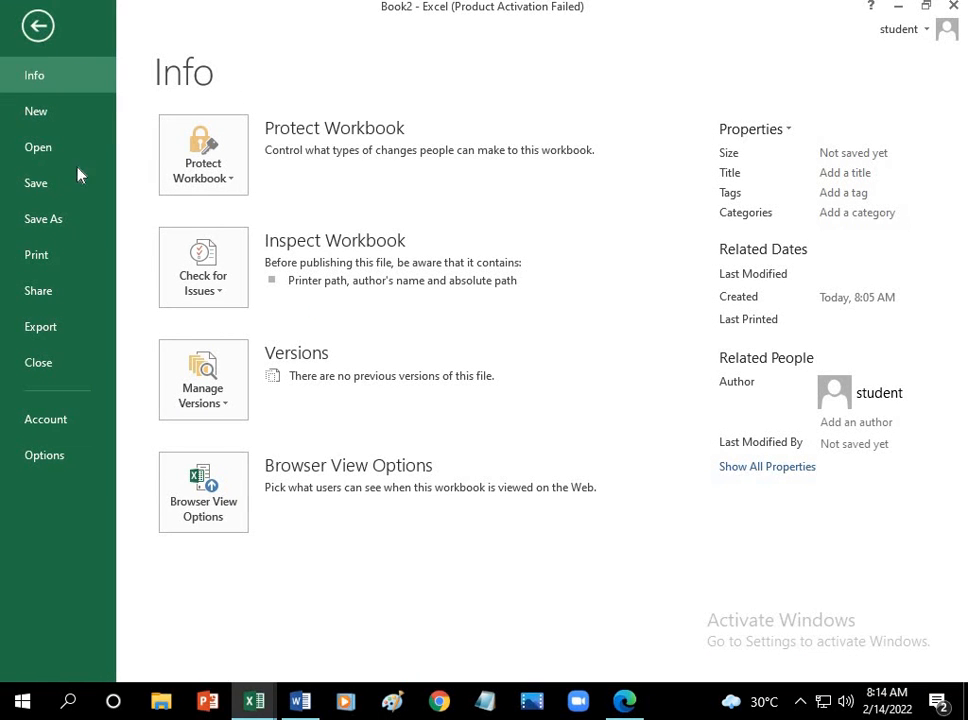
click(64, 192)
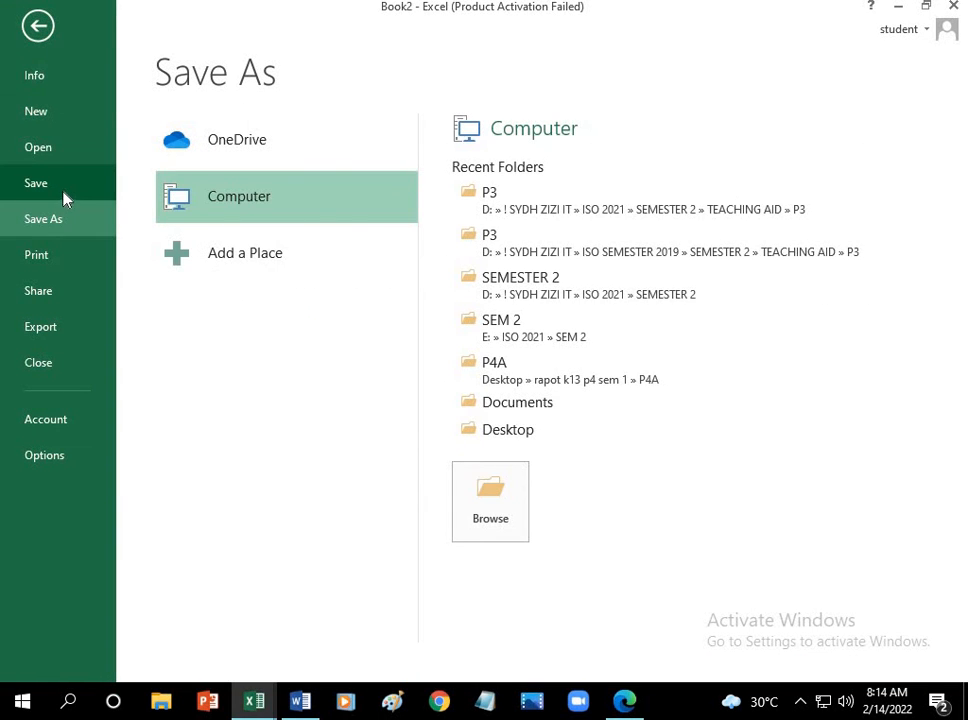
click(545, 417)
key(BackSpace)
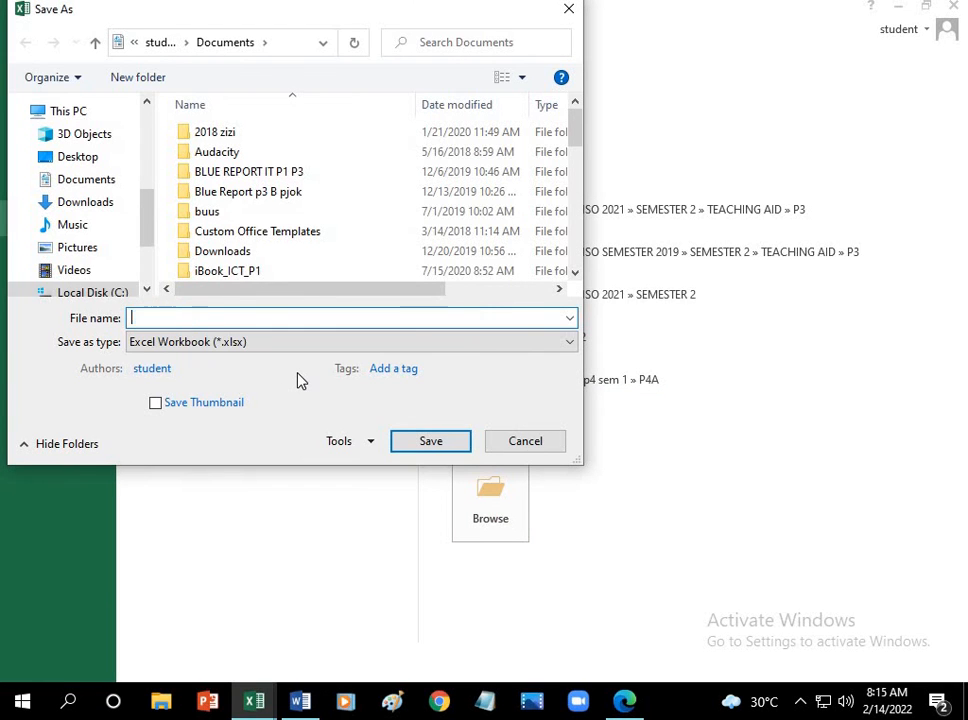
text(BASIC CALCULATOR SYDH)
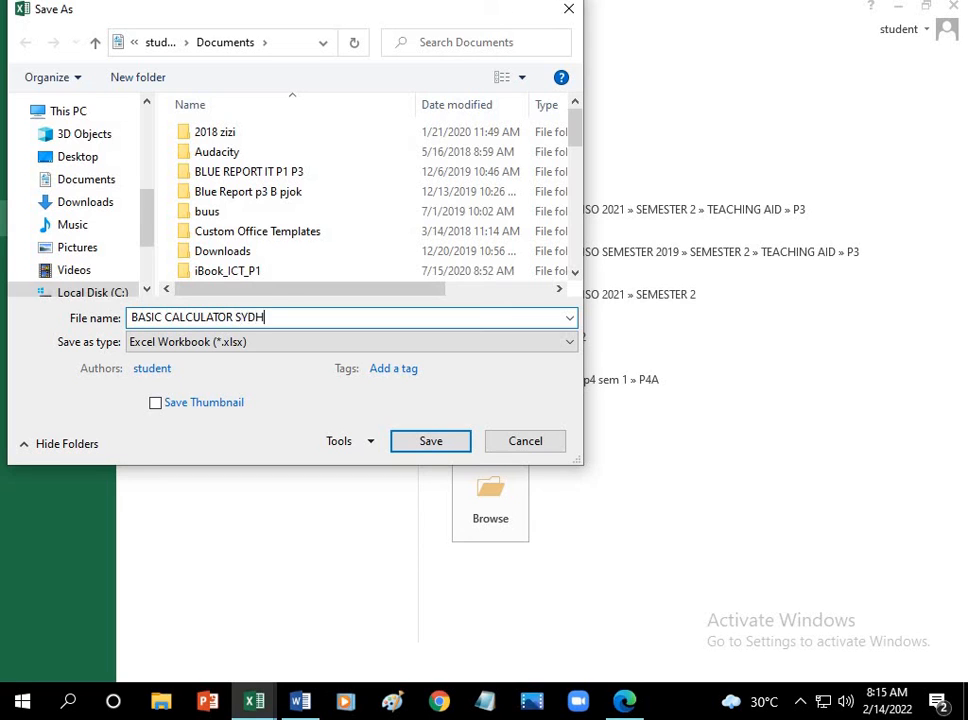
text(ZIZI P3A)
click(428, 442)
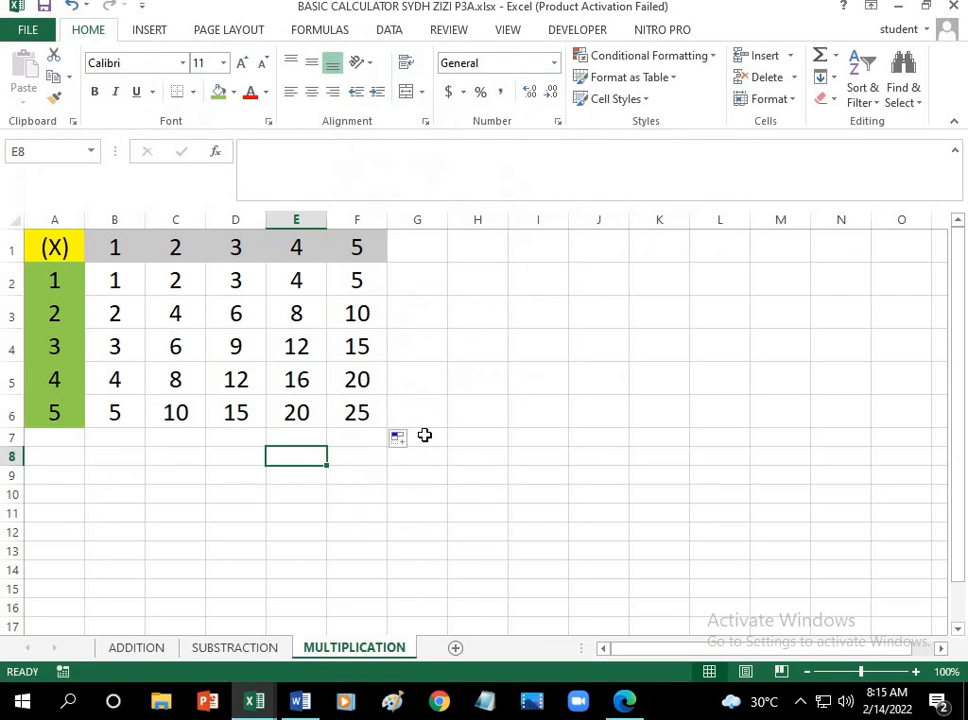
Step: Review the ADDITION, SUBSTRACTION and MULTIPLICATION sheets of the saved workbook
click(138, 651)
click(230, 648)
click(358, 650)
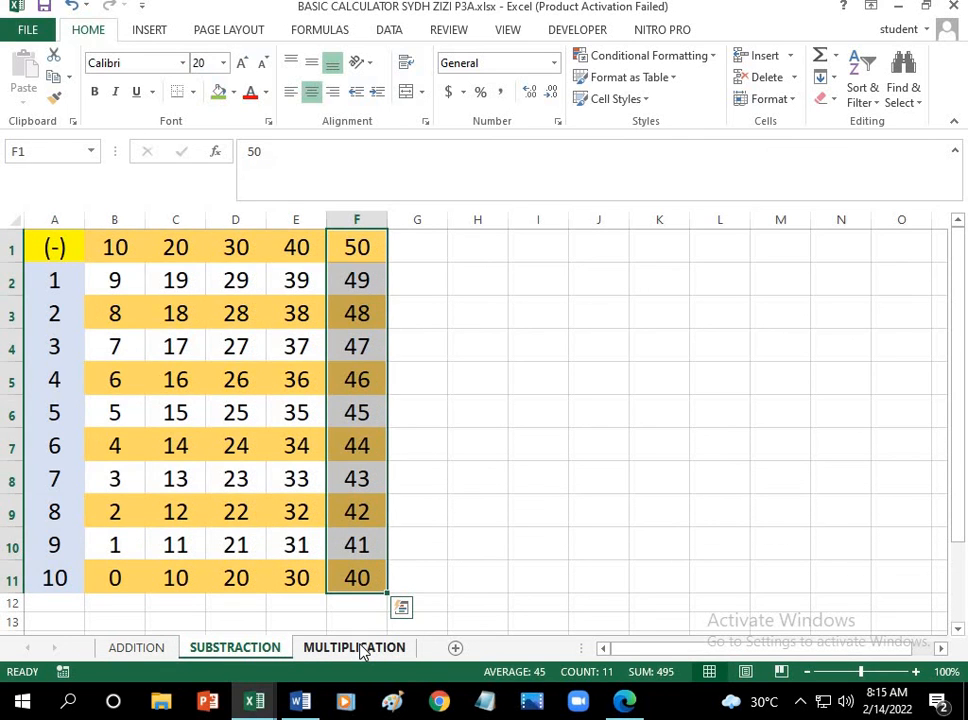